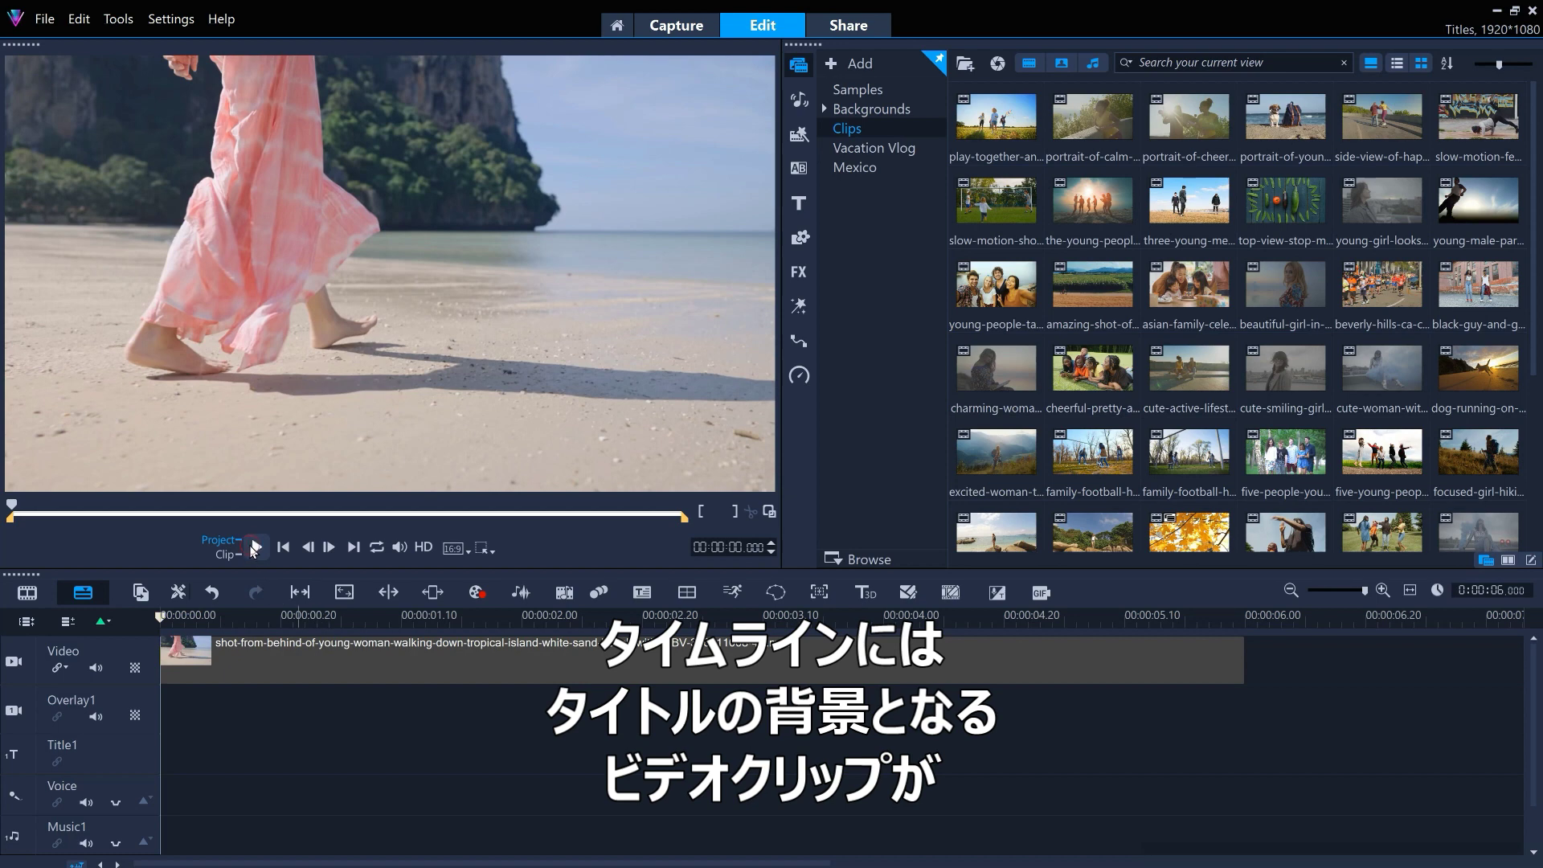
Step: Play the beach clip, stop it, and return the preview to its start
left_click(254, 547)
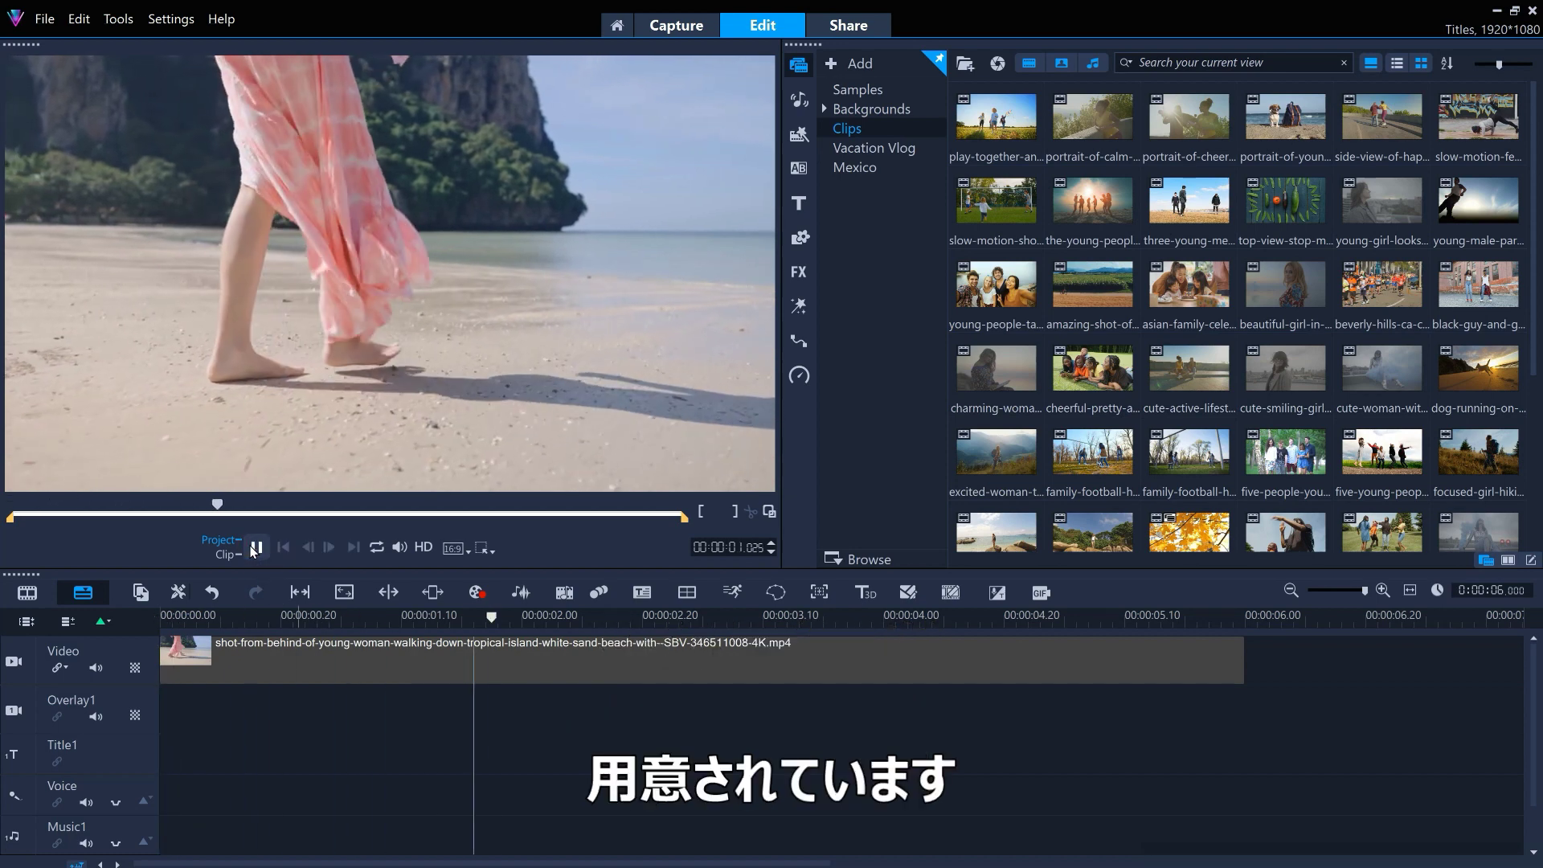
left_click(254, 548)
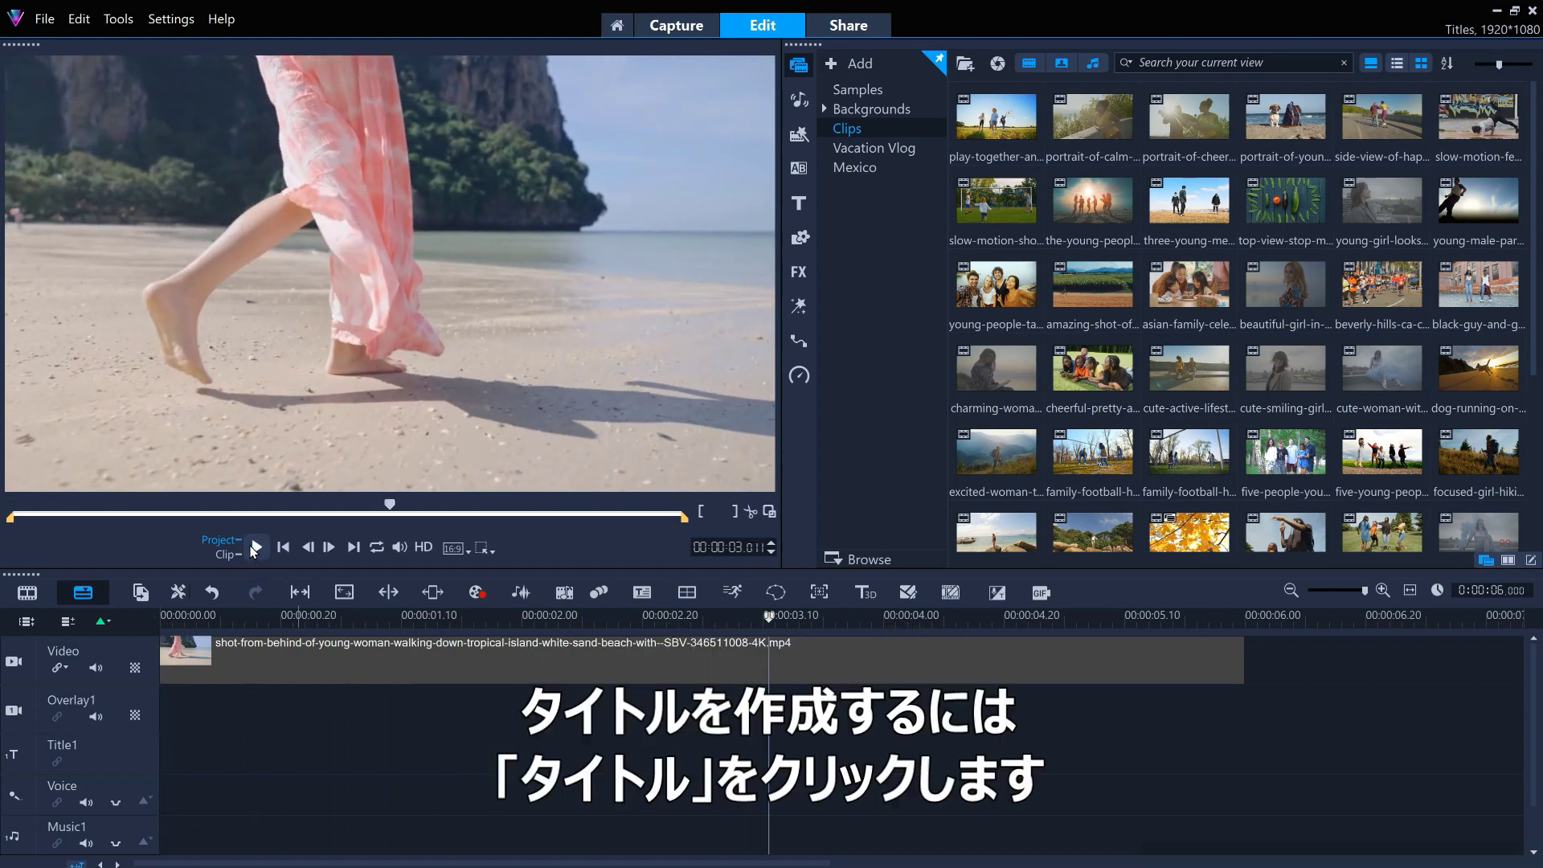
left_click(292, 551)
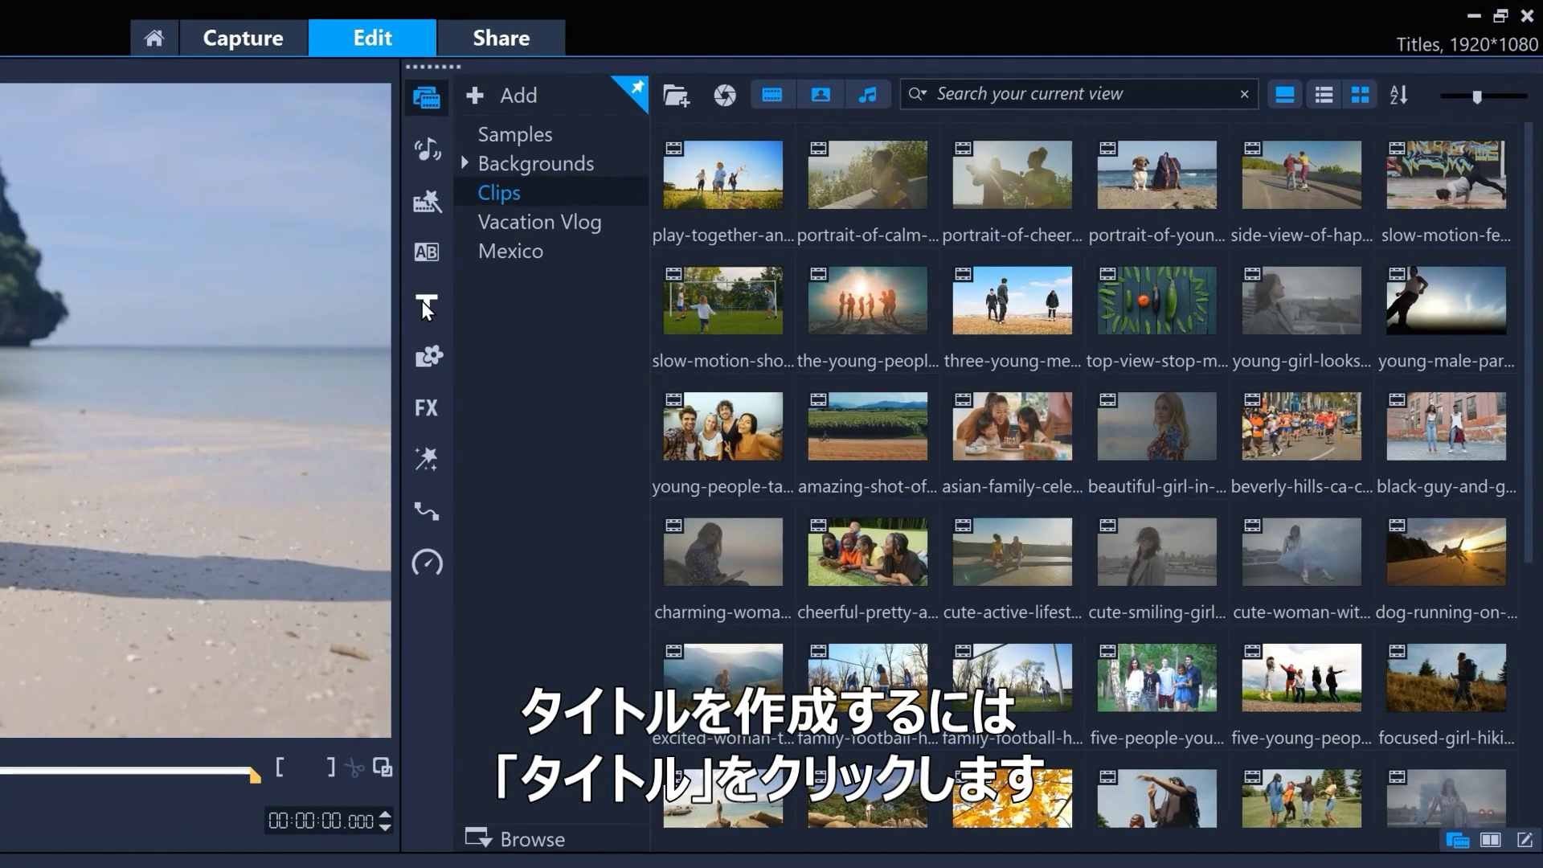
Step: Type a 'LIVE LIFE' title on the video frame and insert it on the Title1 track
left_click(423, 302)
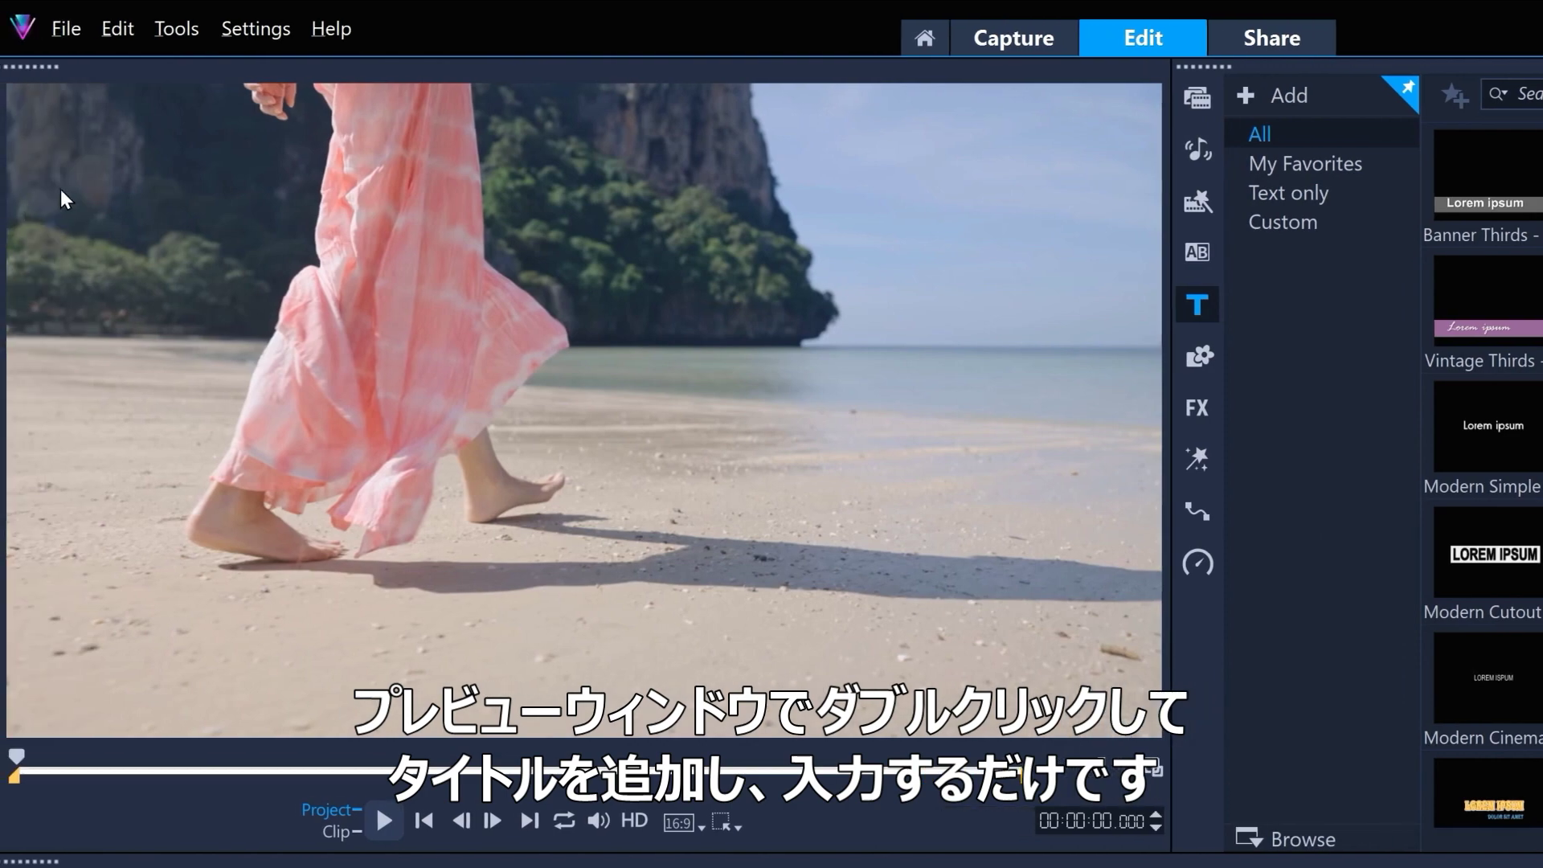
double_click(70, 187)
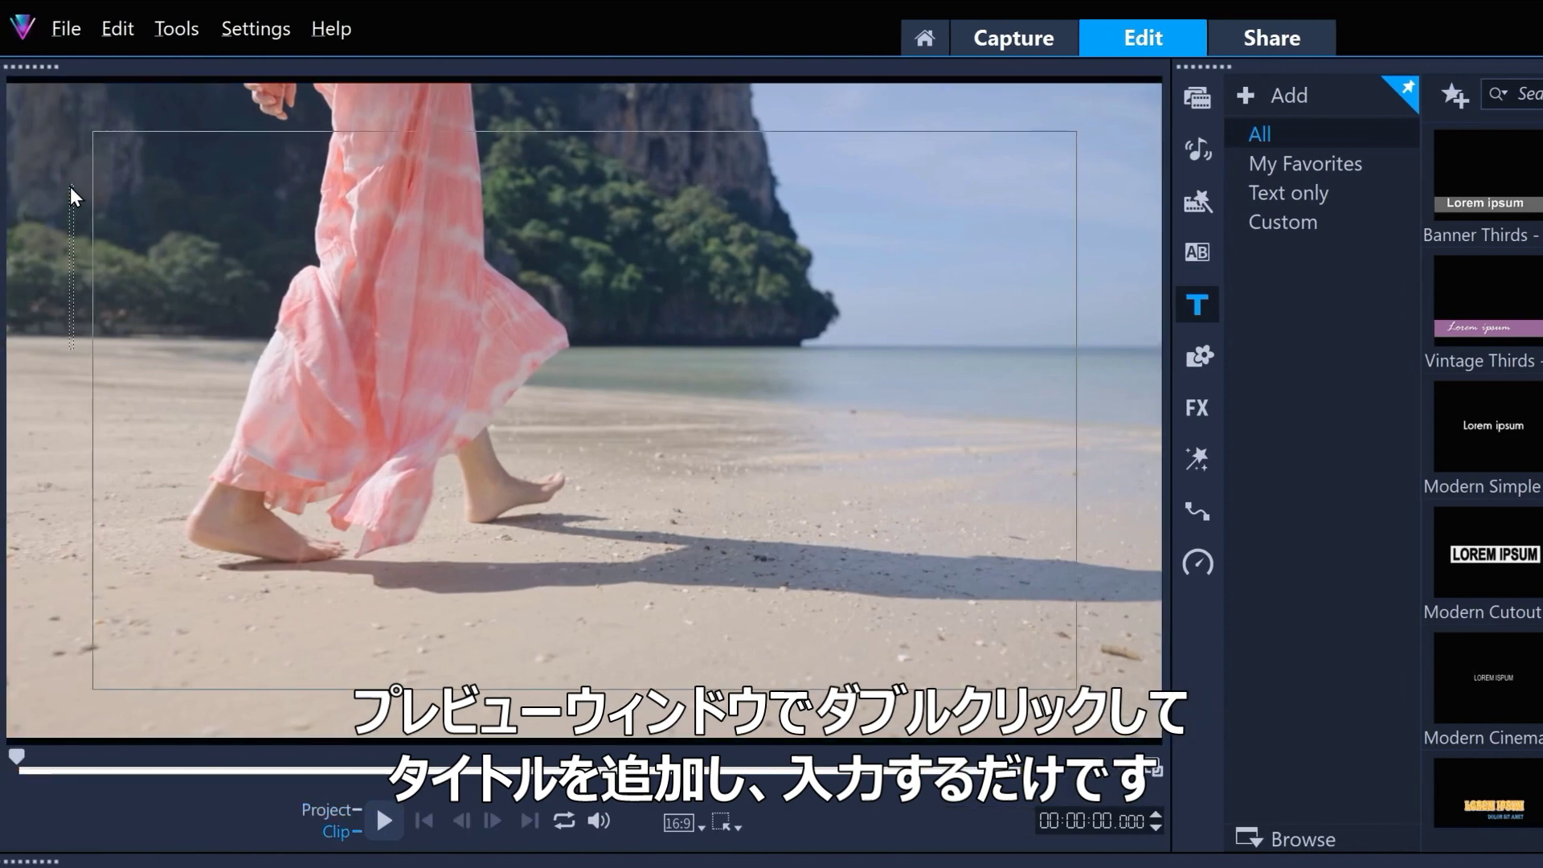
type("LIVE LIFE")
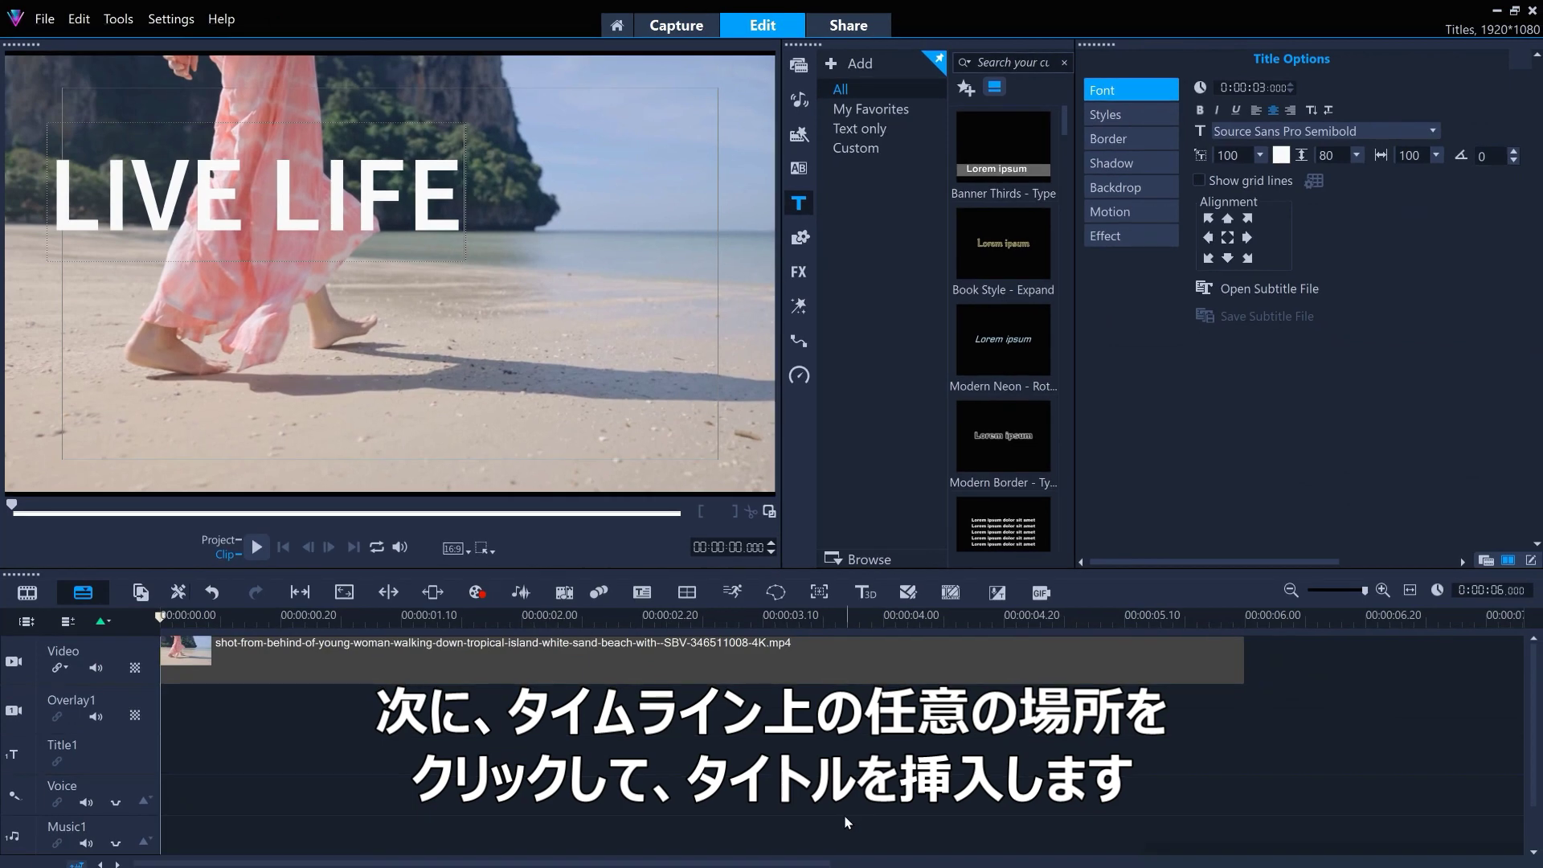
left_click(844, 815)
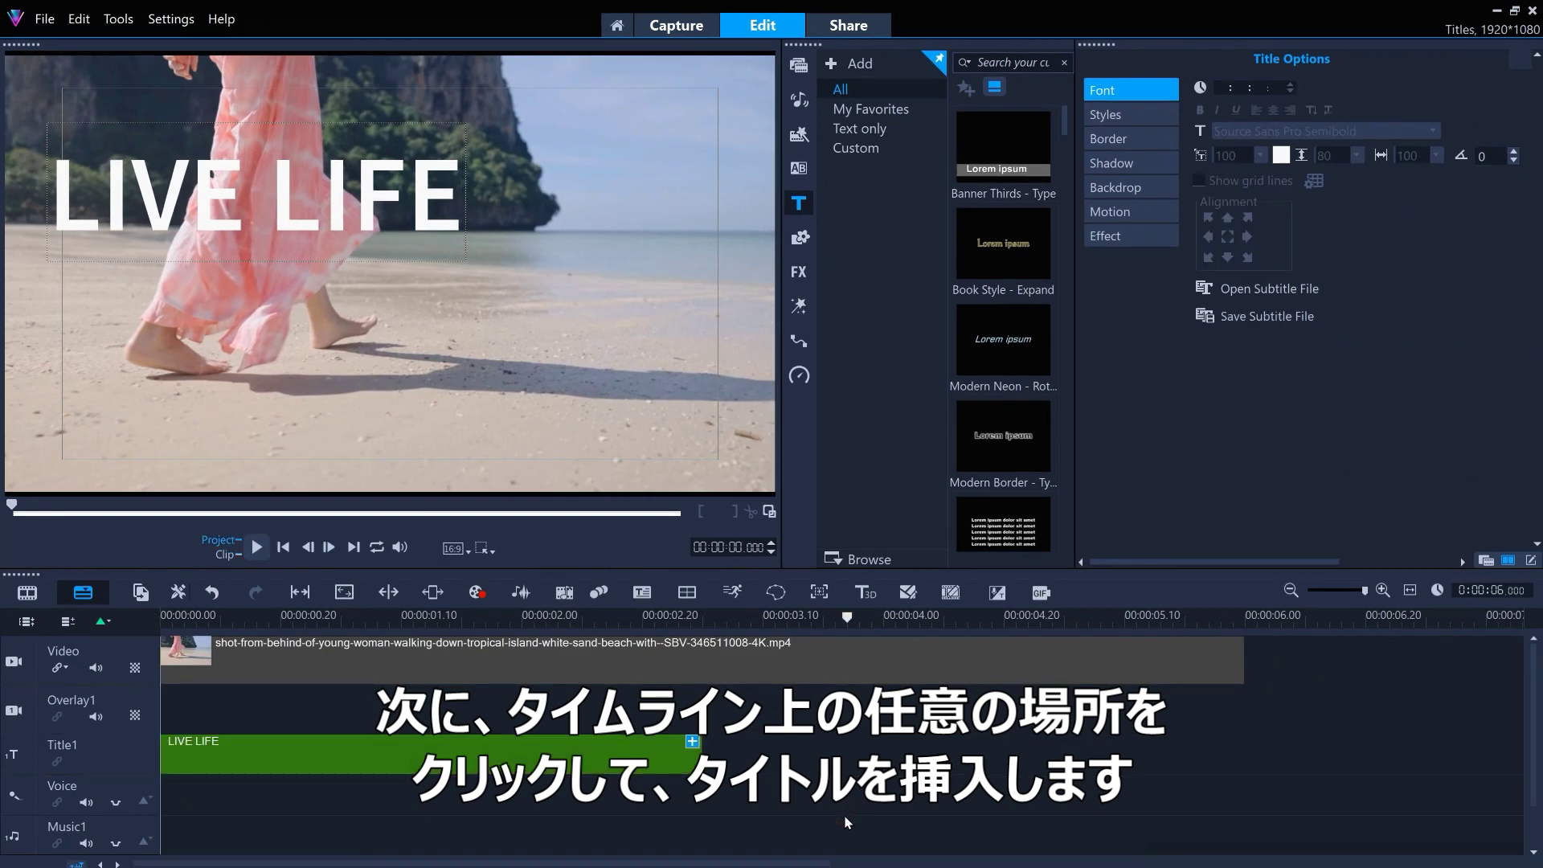
Step: Open the LIVE LIFE title for editing and move it to the top centre of the frame
left_click(484, 749)
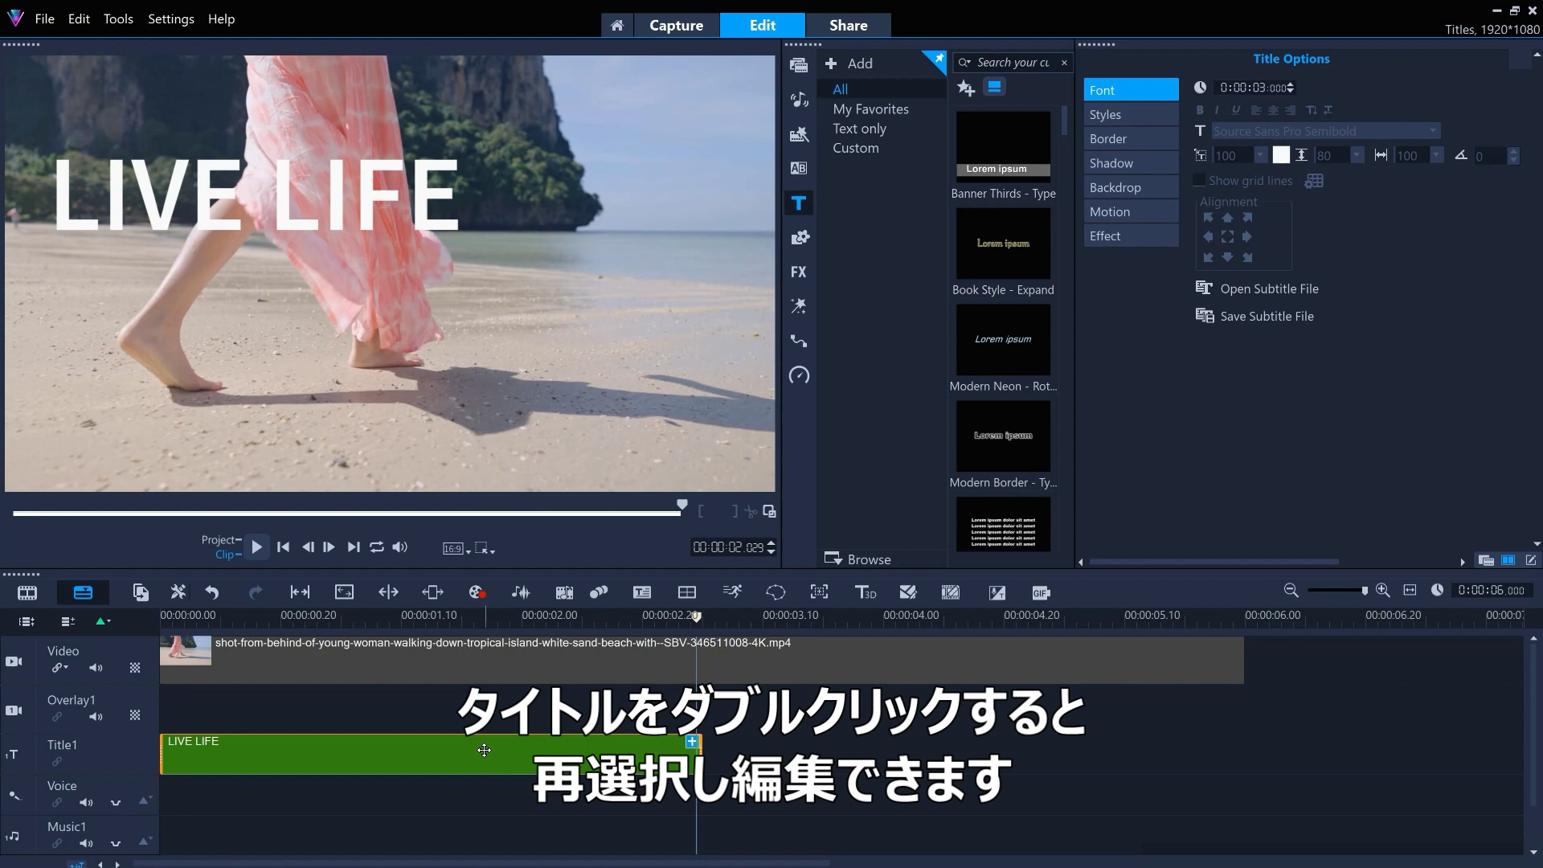
double_click(484, 750)
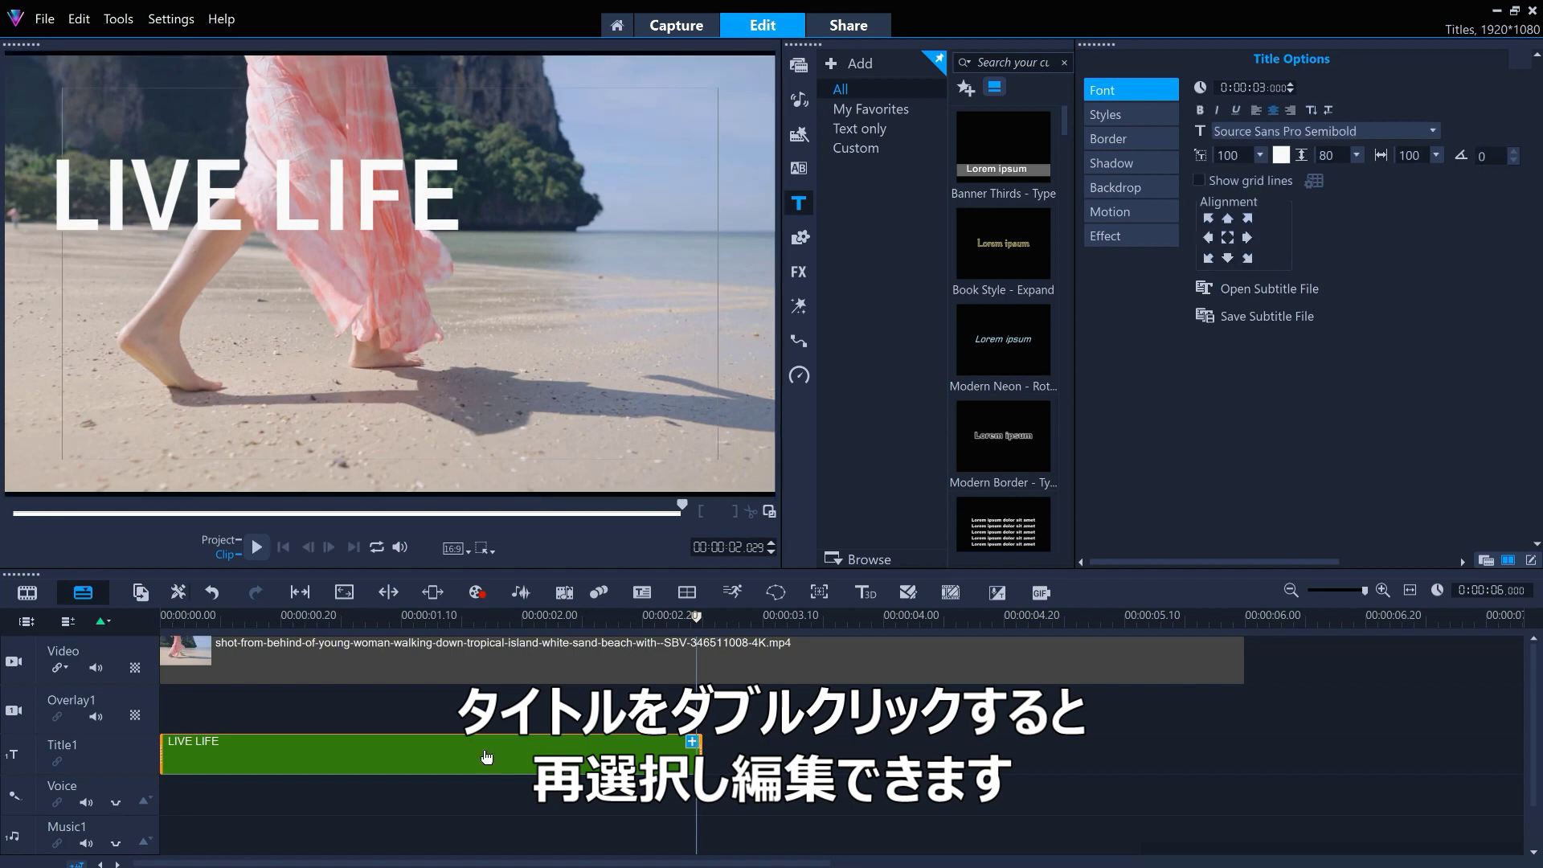
left_click(1531, 560)
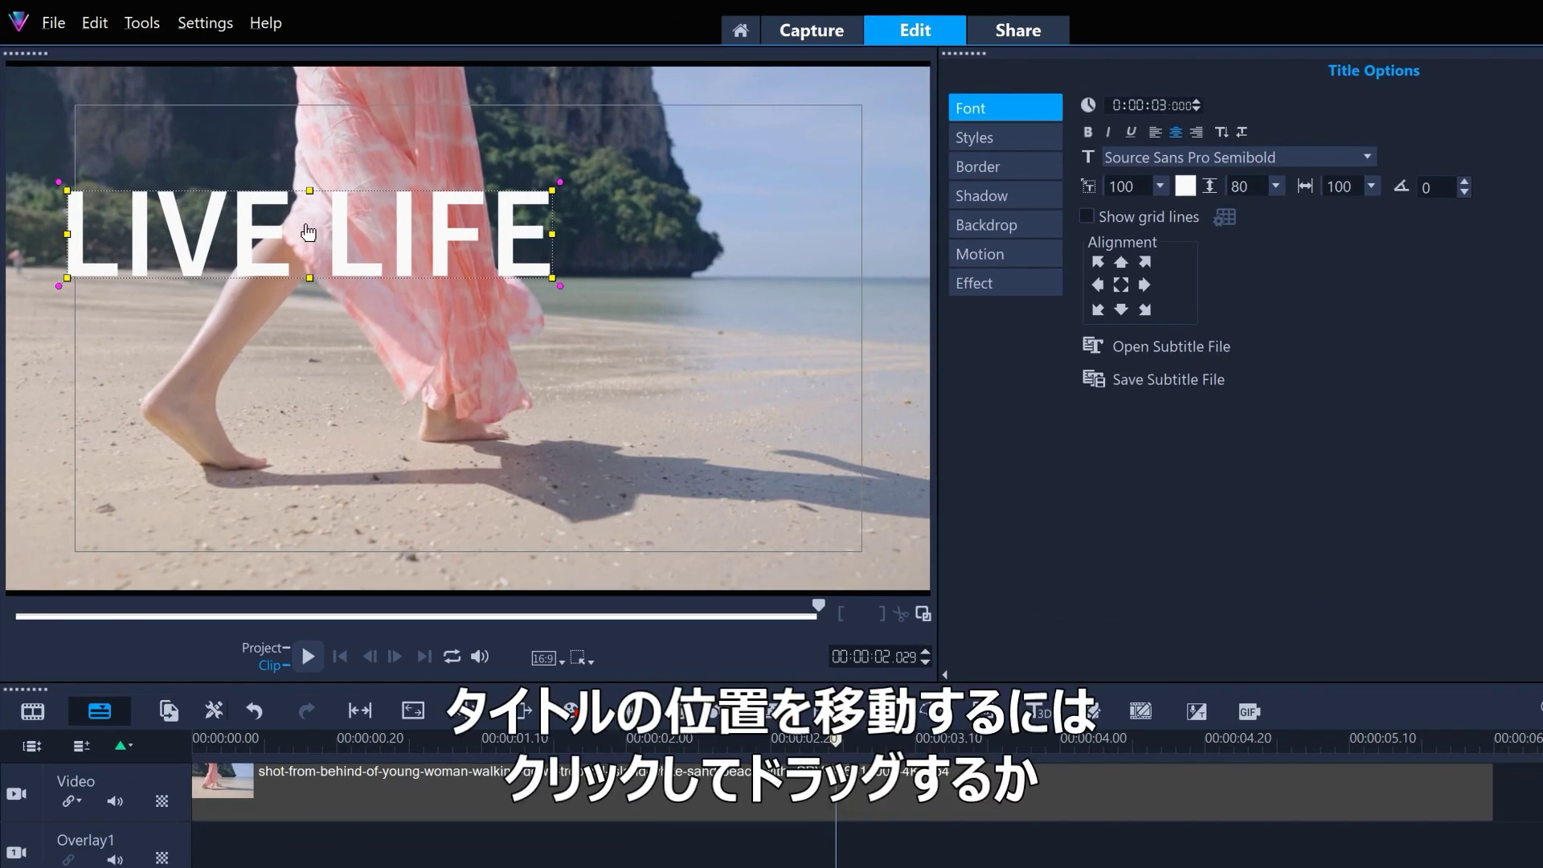
left_click_drag(308, 233, 523, 228)
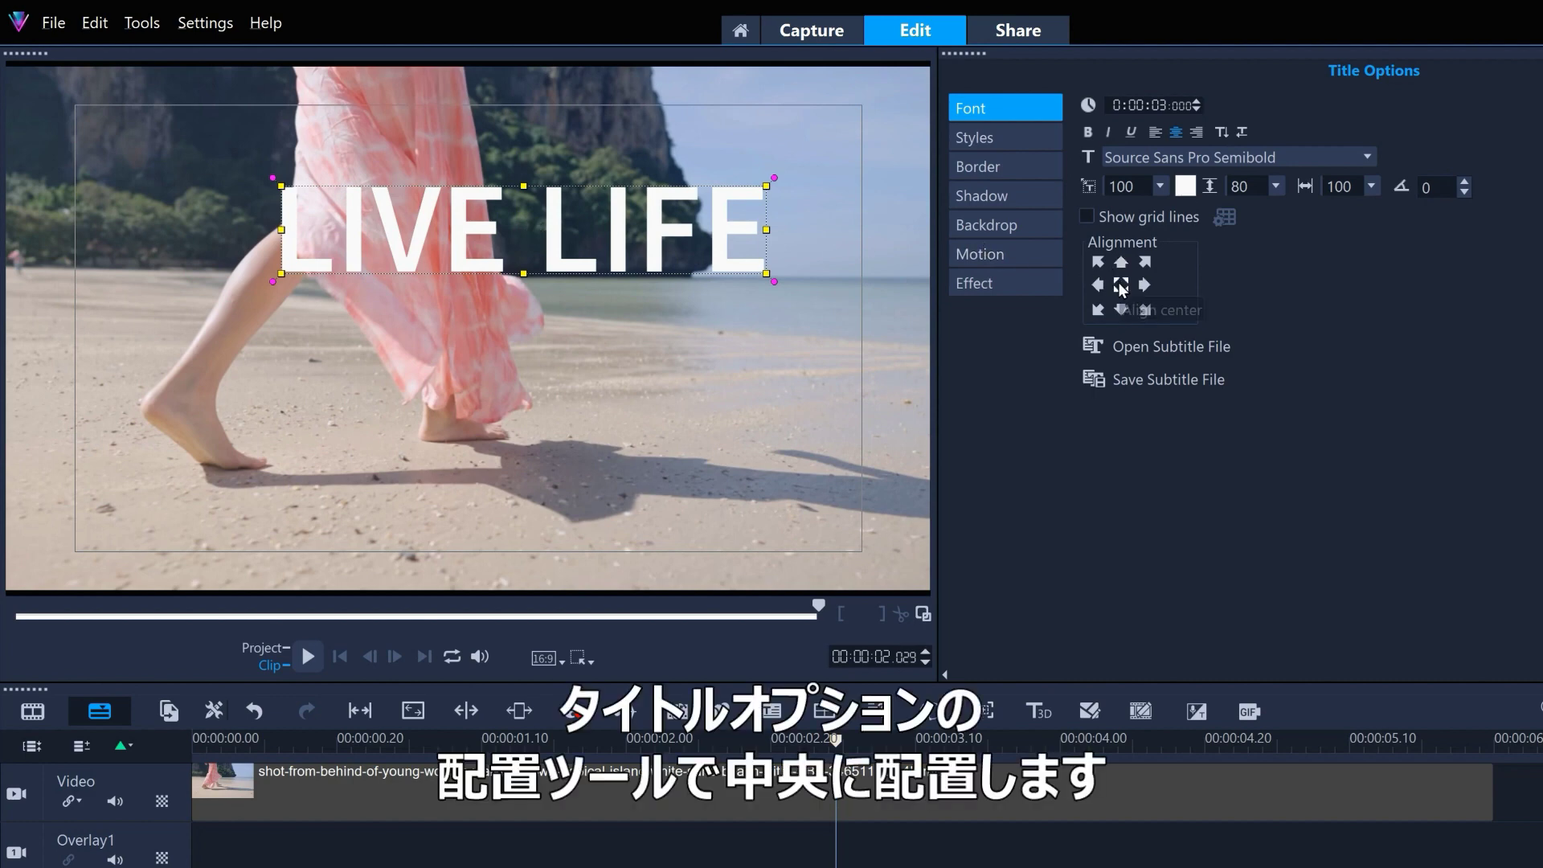
left_click(1121, 286)
Step: Set the title to Core Sans D 65 Heavy, size 86, letter spacing 250, and re-centre it
left_click(1157, 163)
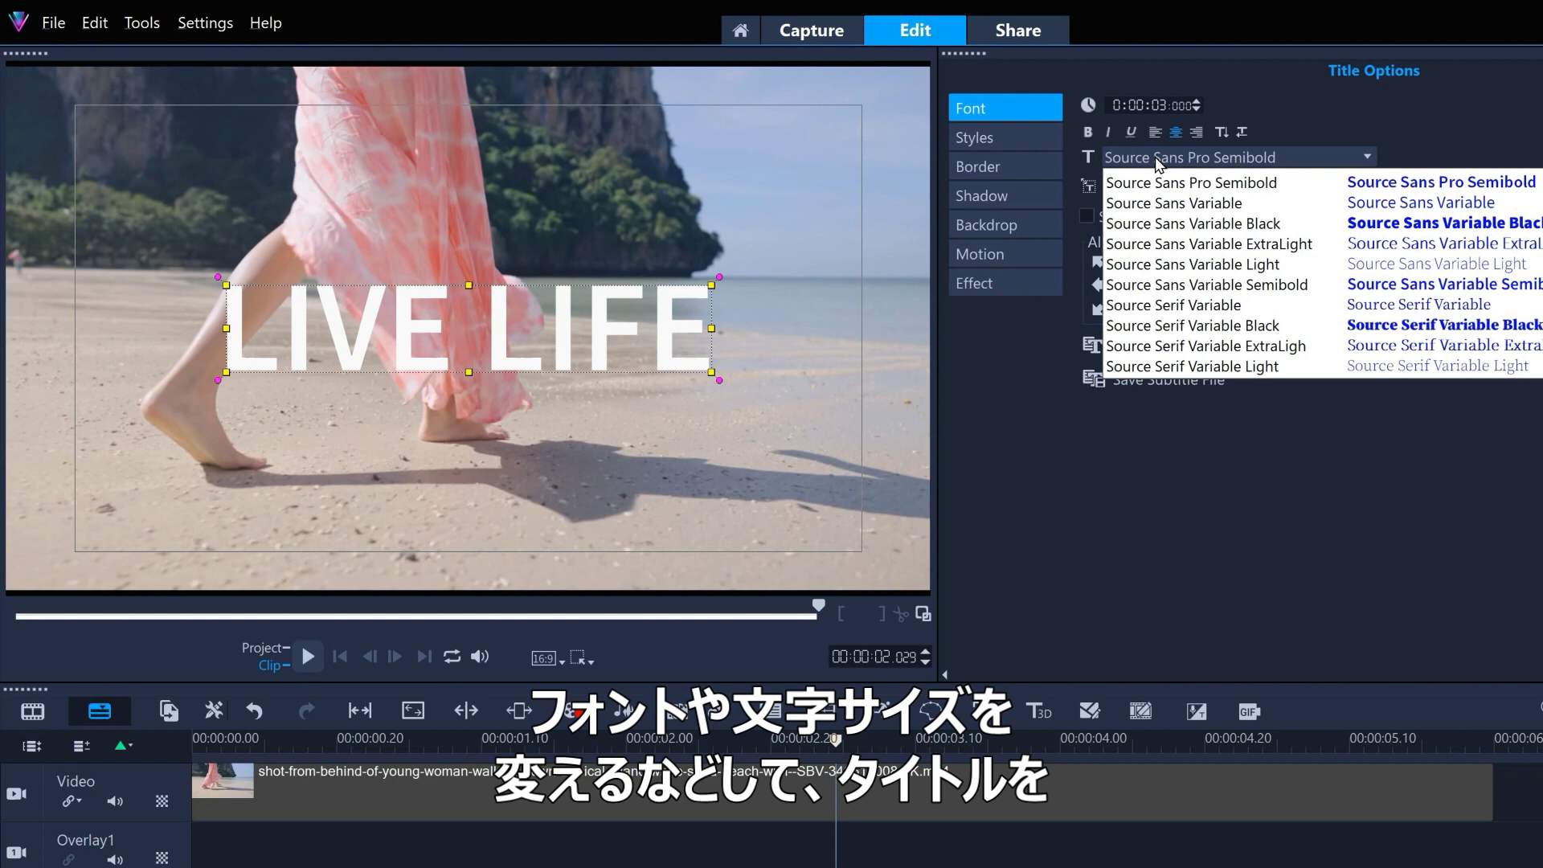
scroll(1165, 281, "up", 15)
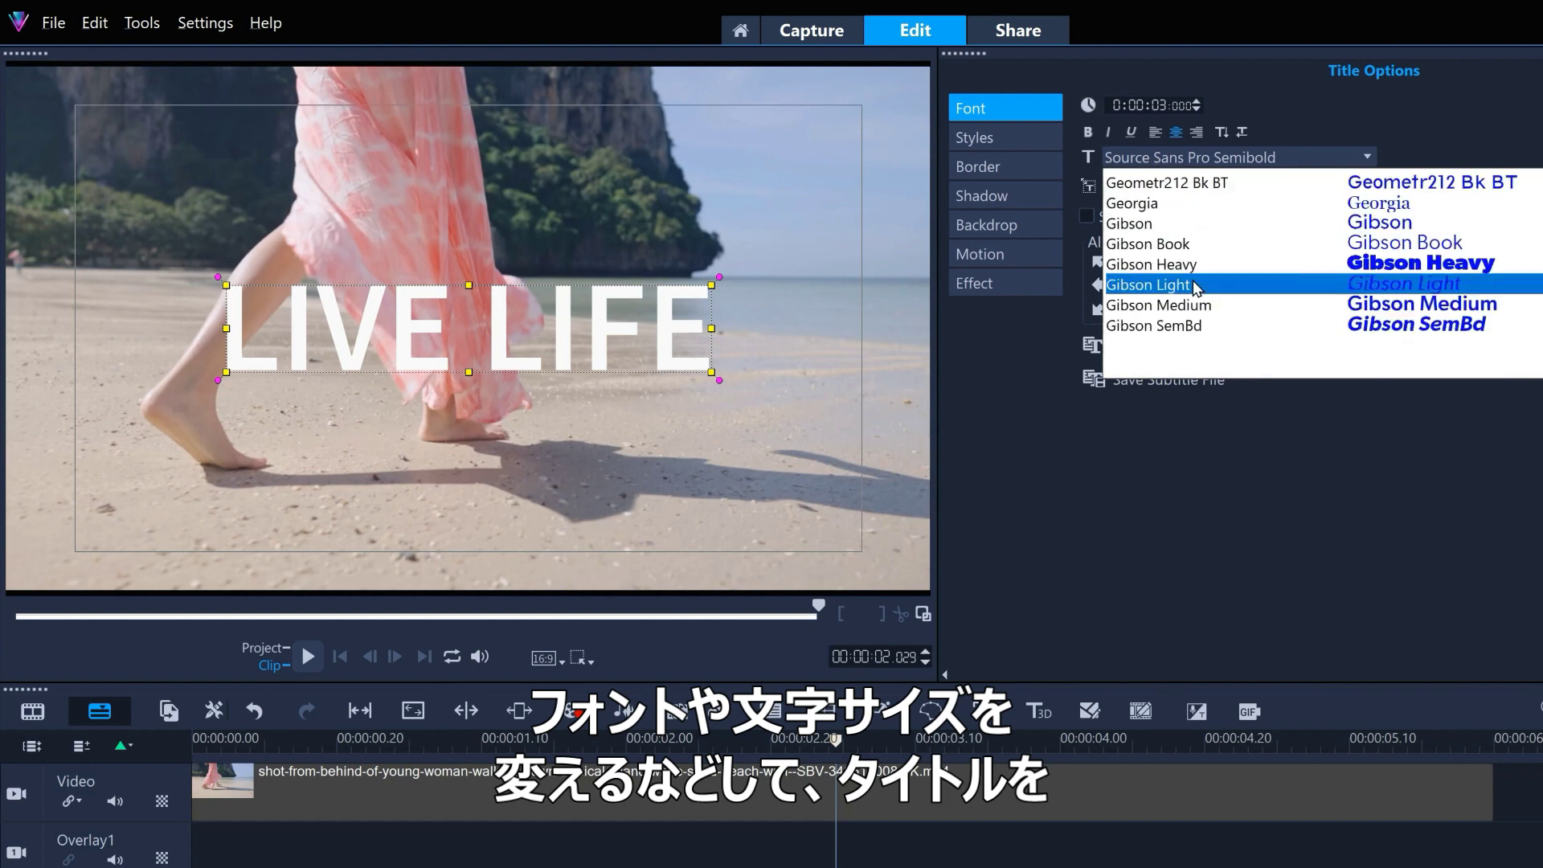
scroll(1153, 348, "down", 3)
left_click(1194, 367)
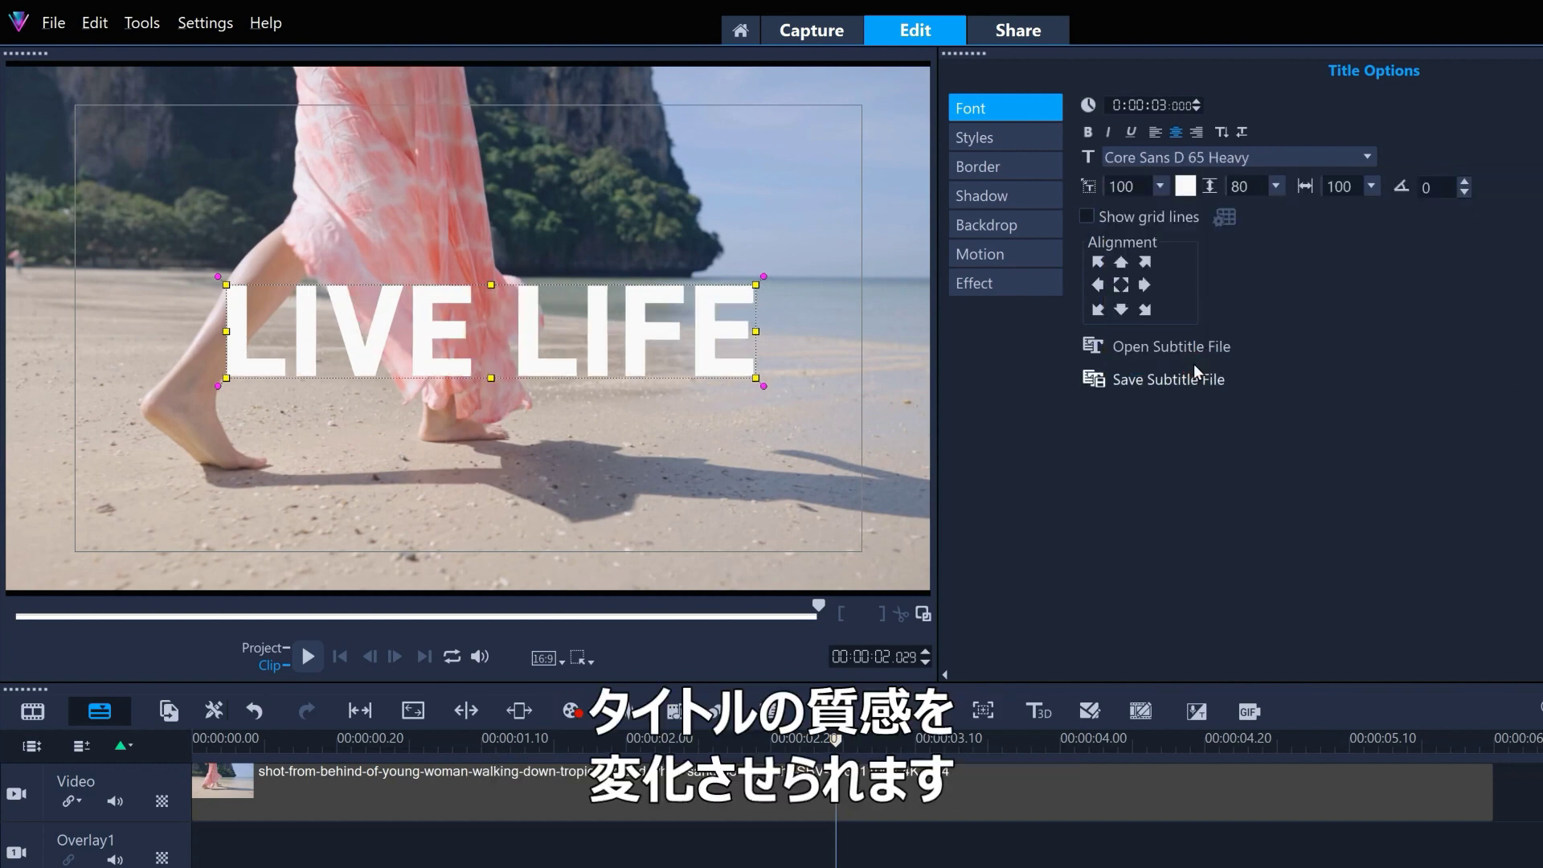
left_click(1159, 186)
scroll(1129, 257, "up", 5)
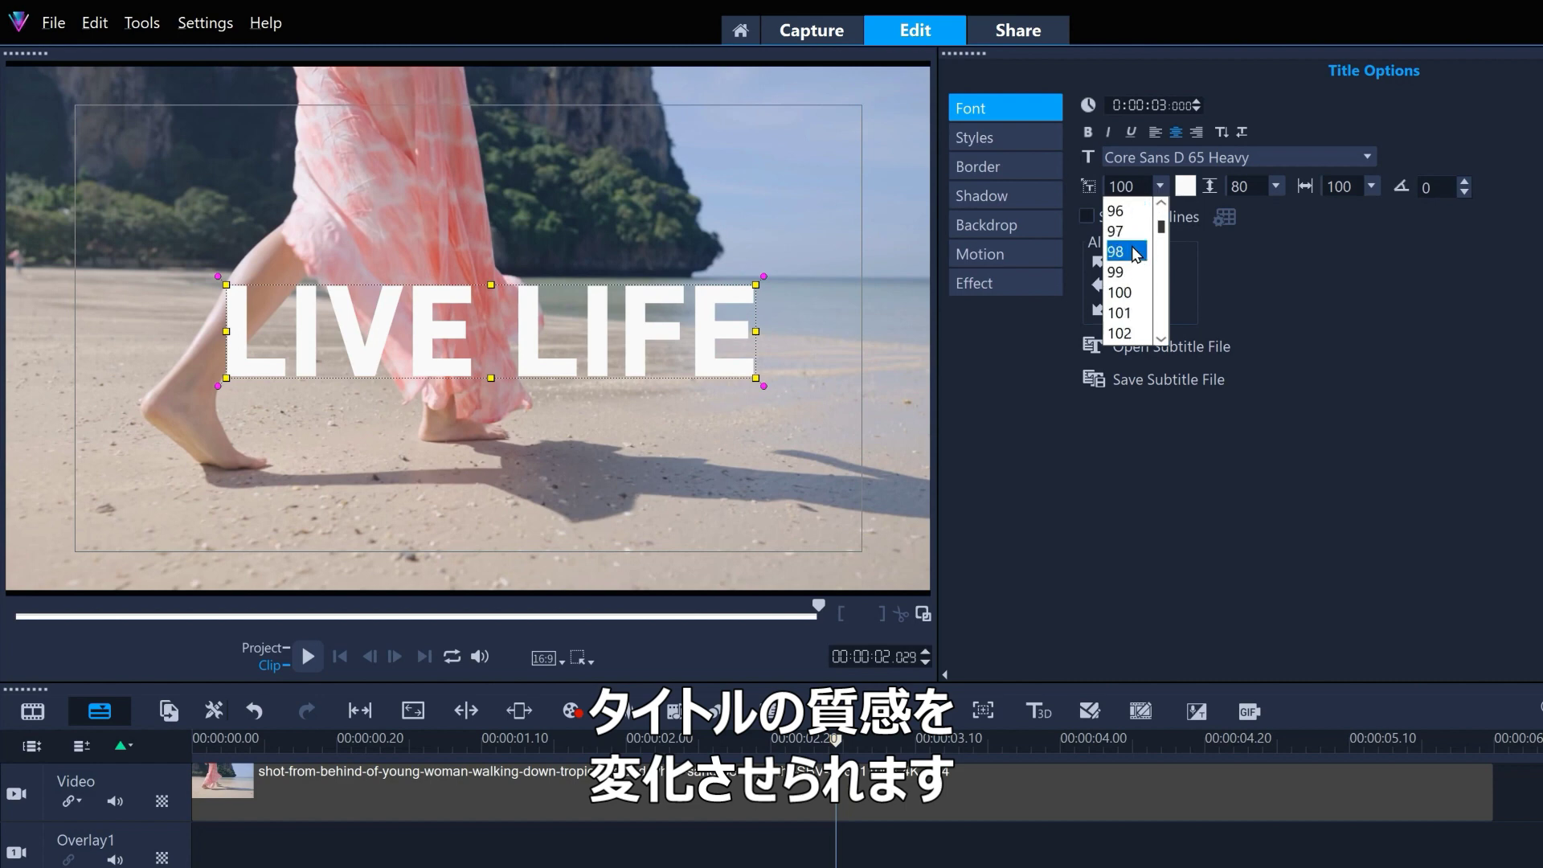
left_click(1121, 210)
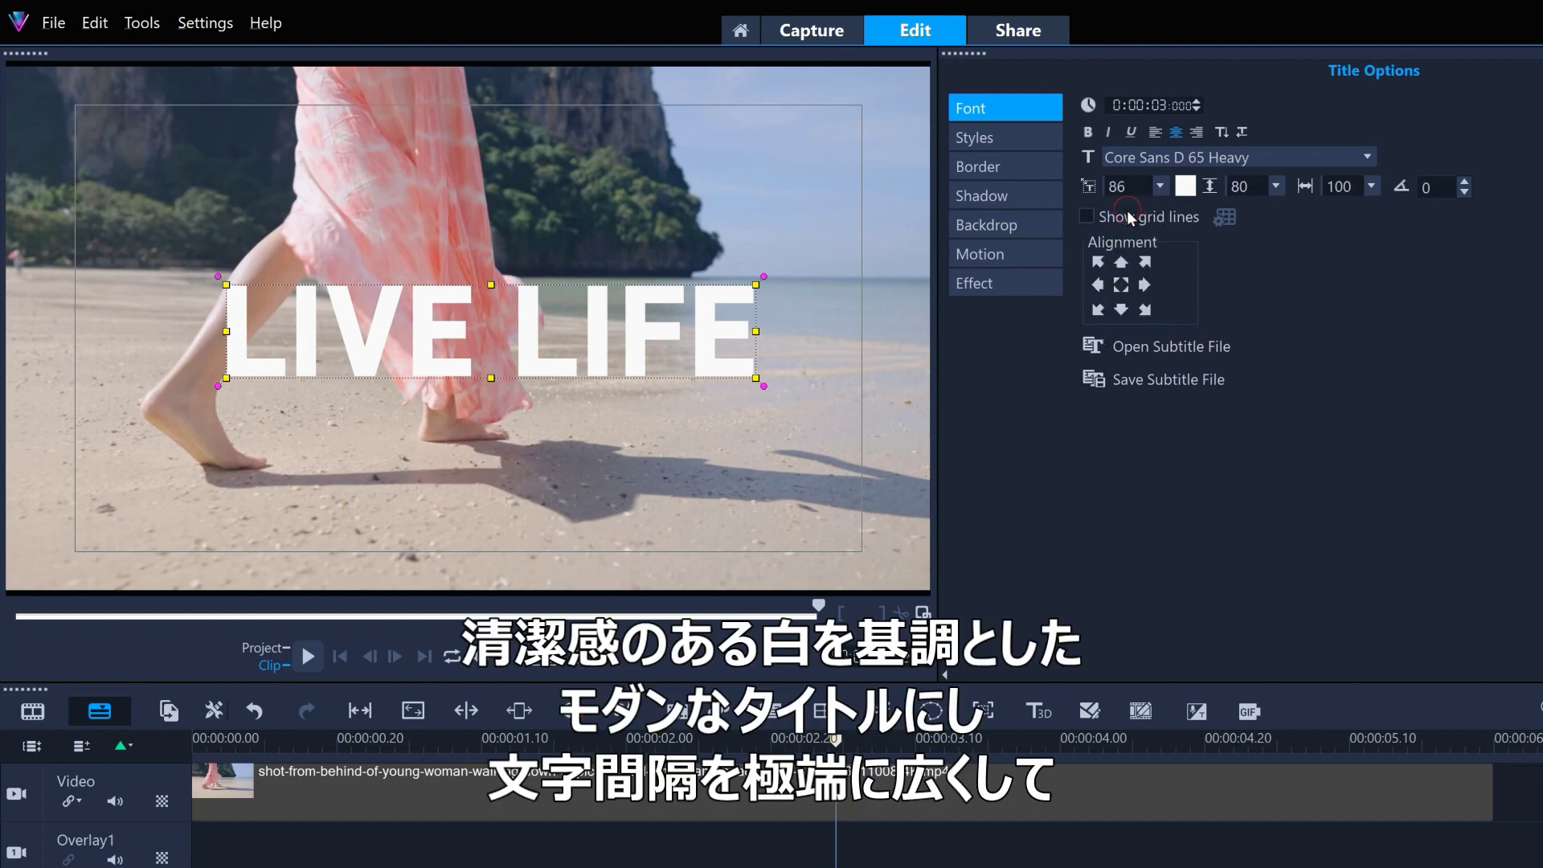
left_click(1372, 186)
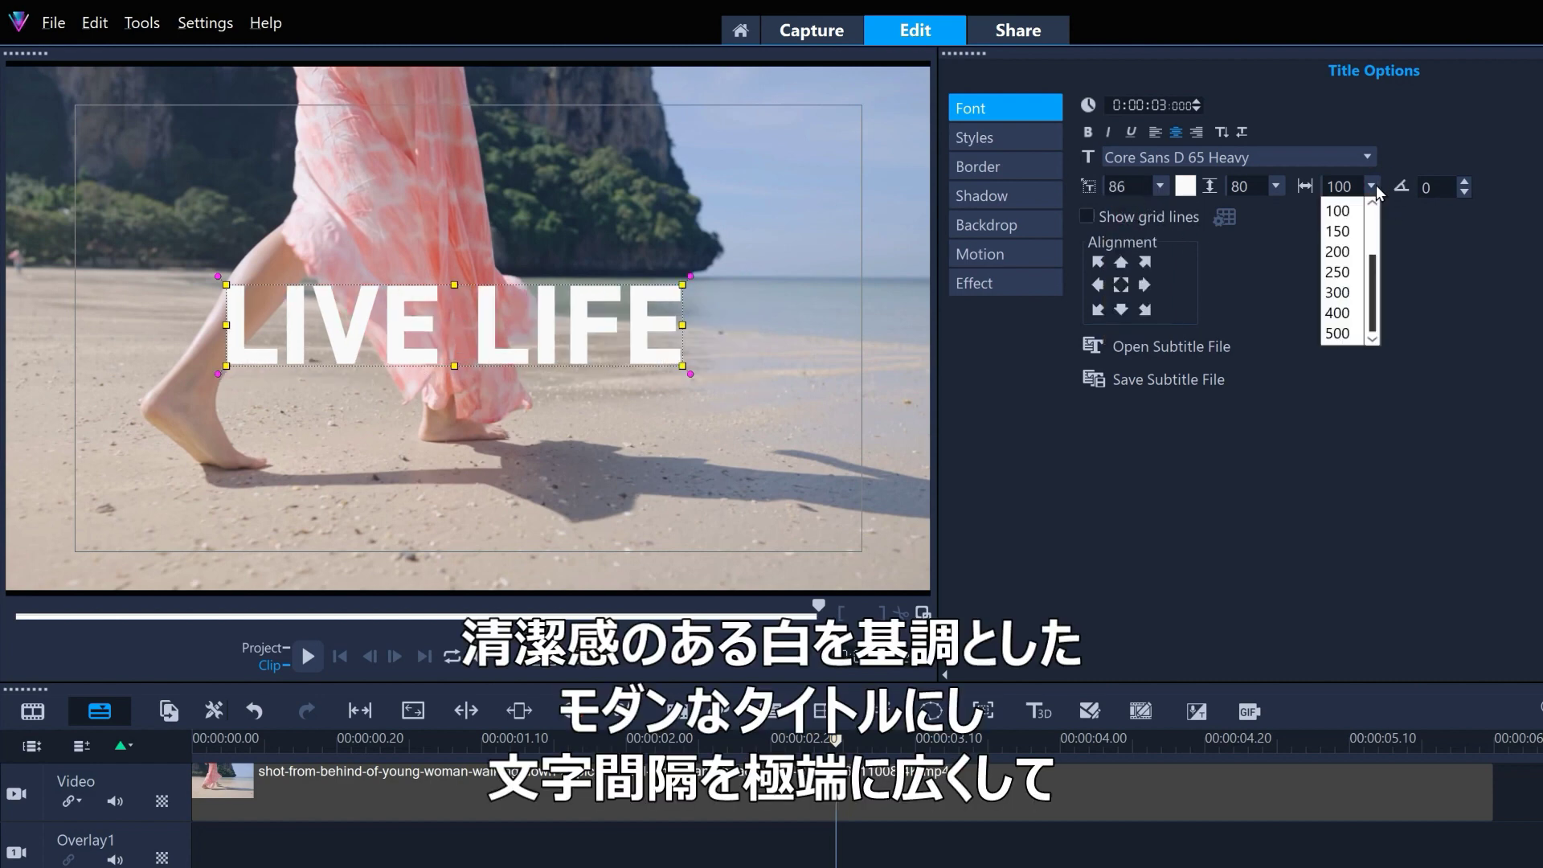
left_click(1339, 271)
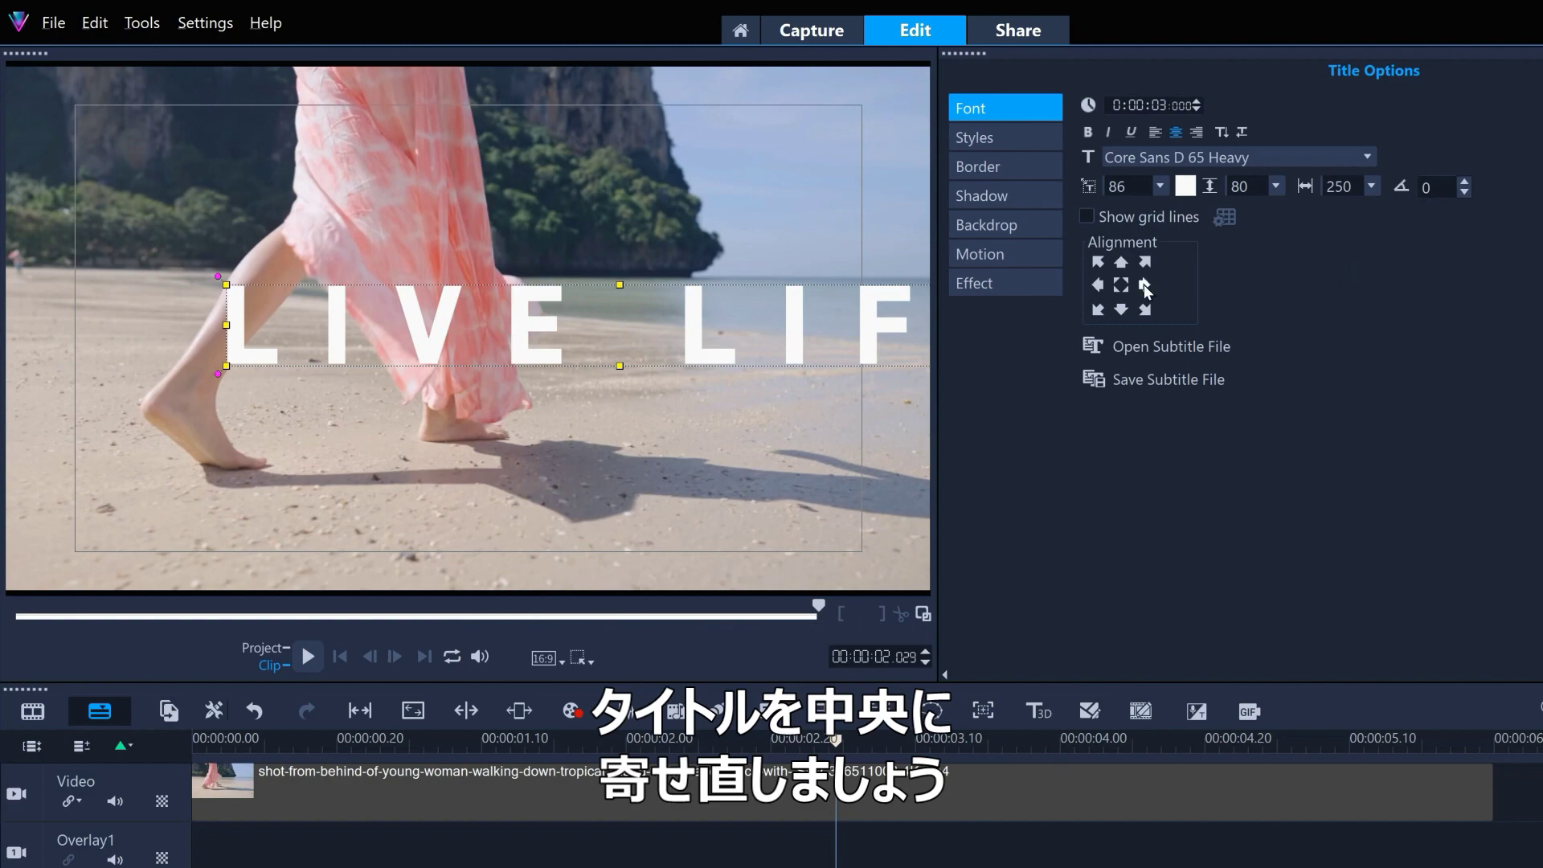
left_click(1121, 285)
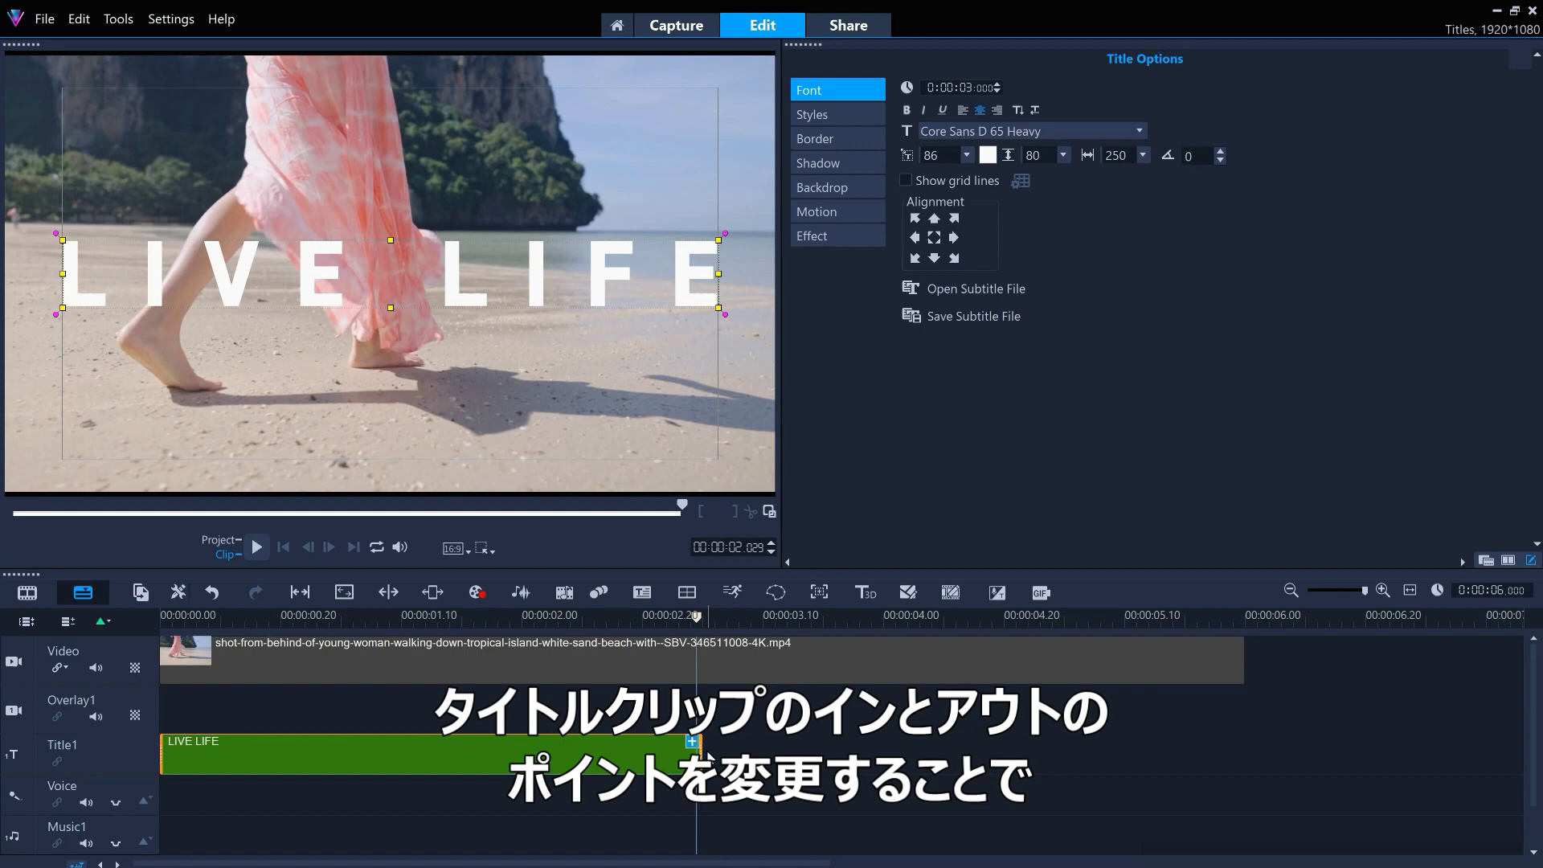
Step: Trim the title clip to run from about 00:00:00.21 to 00:00:05, then play the project to check it
left_click_drag(707, 755, 1096, 755)
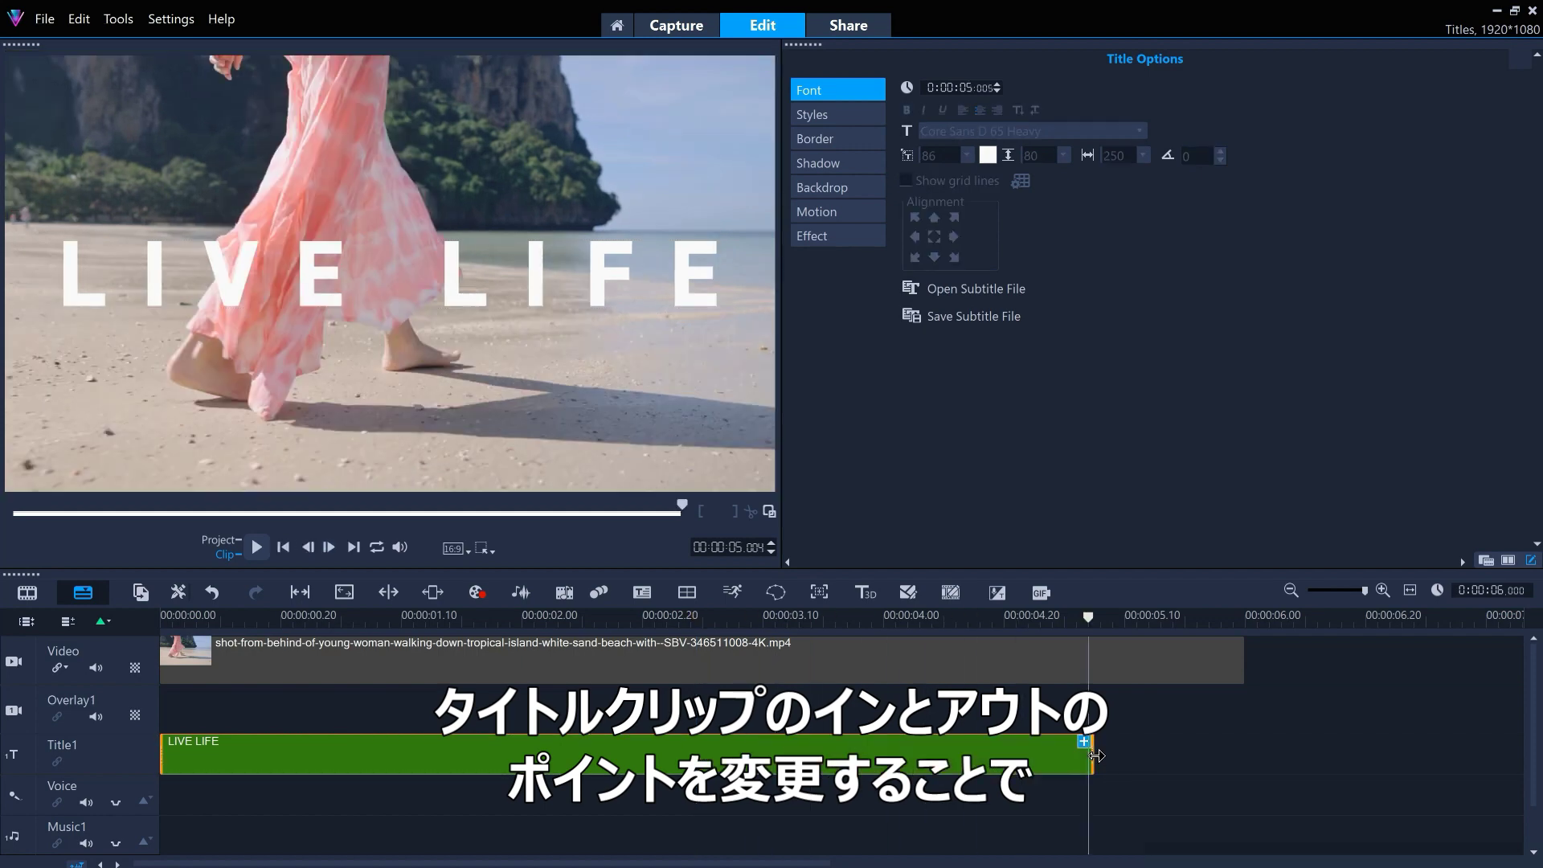
left_click_drag(161, 755, 242, 758)
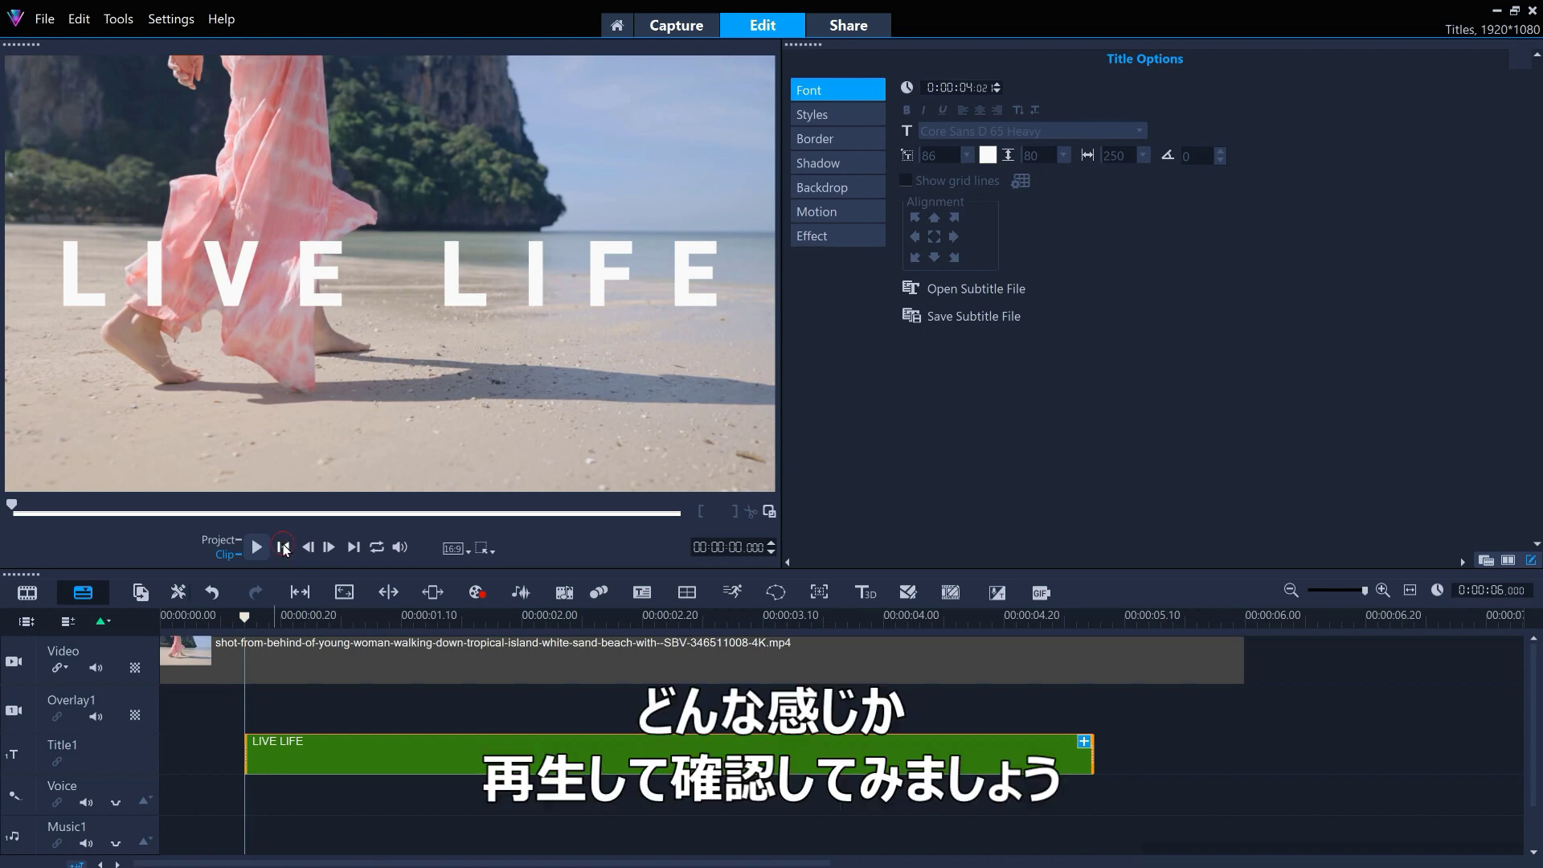
left_click(233, 539)
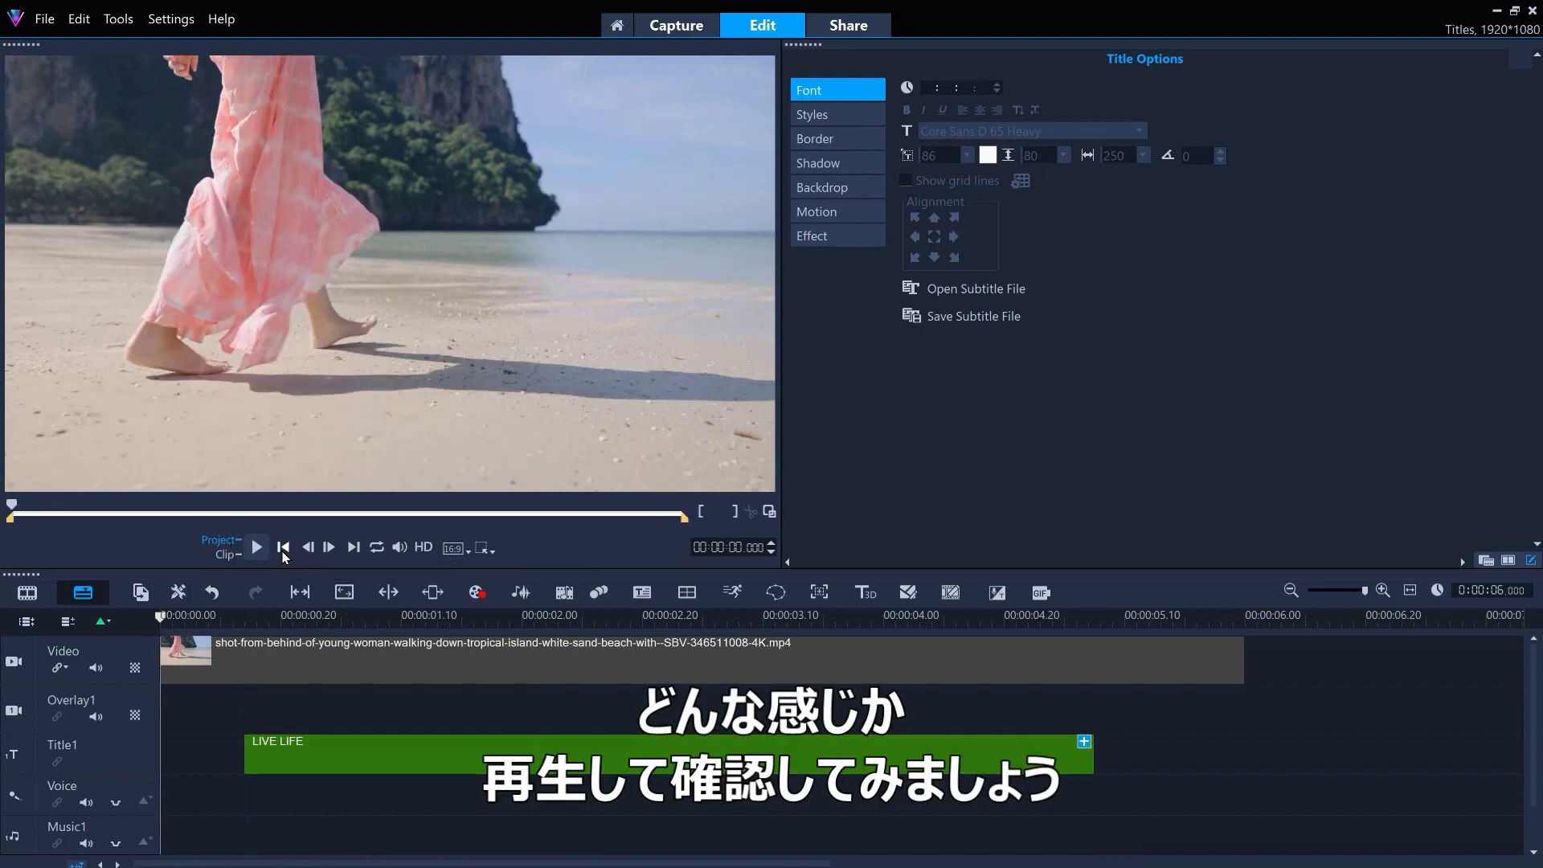
left_click(257, 548)
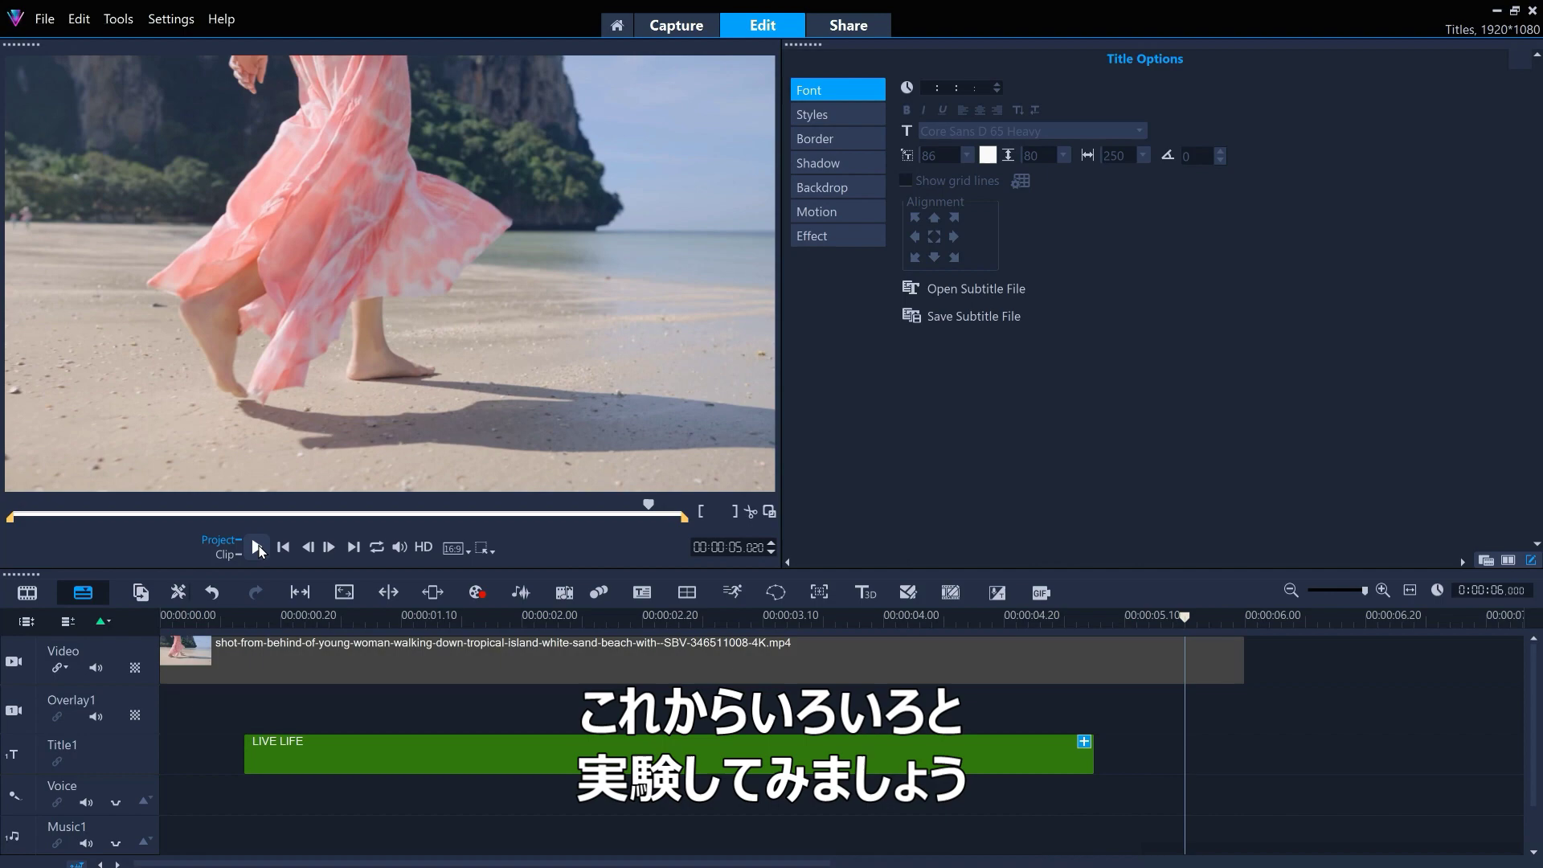
left_click(257, 548)
left_click(623, 756)
Step: Change the title font to Tasty Birds with letter spacing reset to 100
double_click(624, 755)
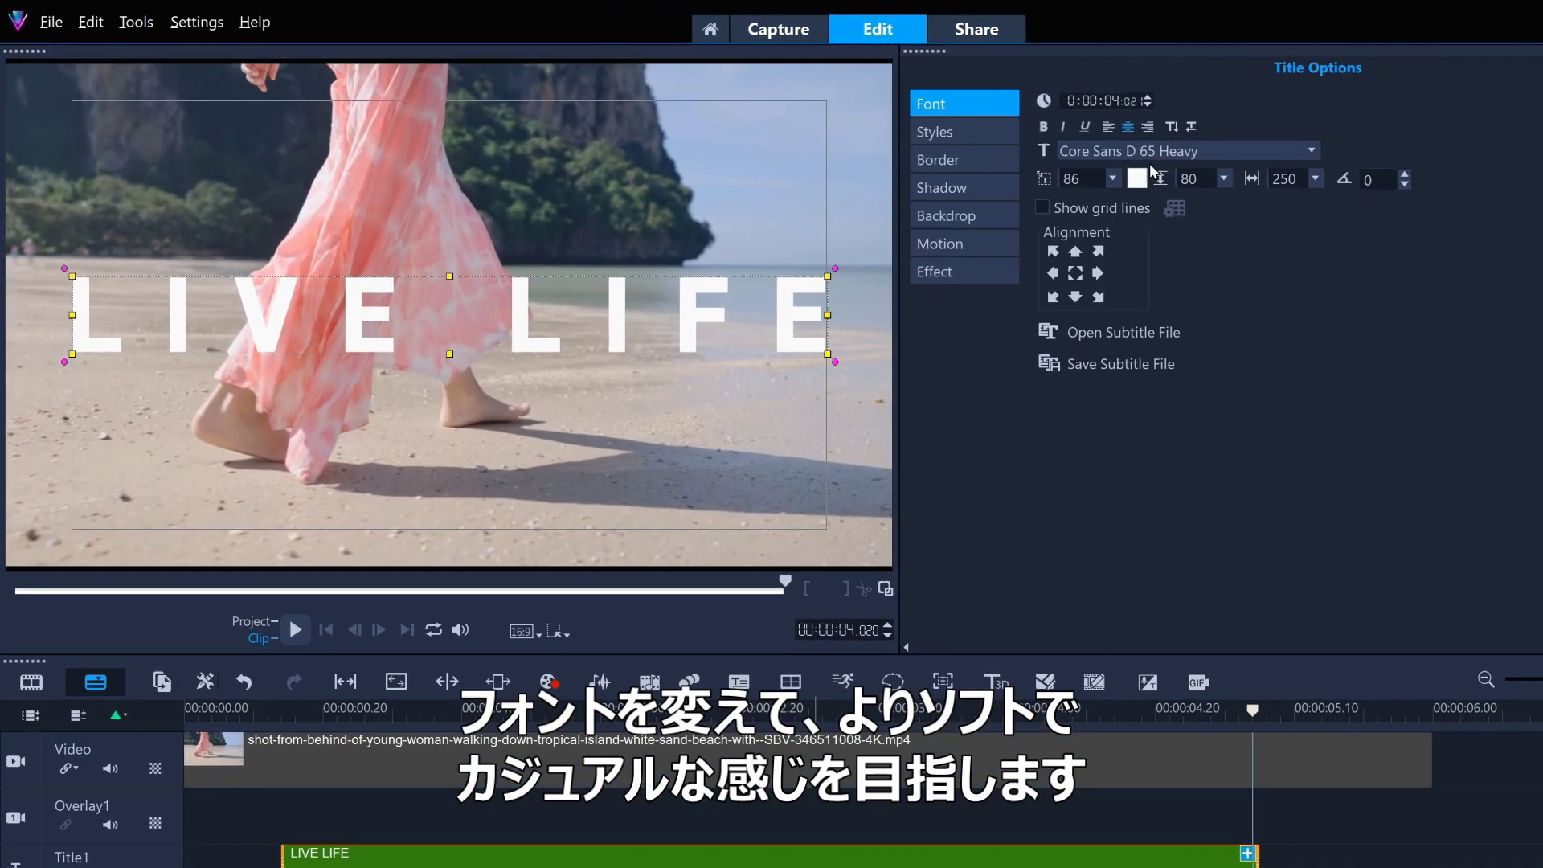
left_click(1010, 131)
scroll(1197, 253, "down", 20)
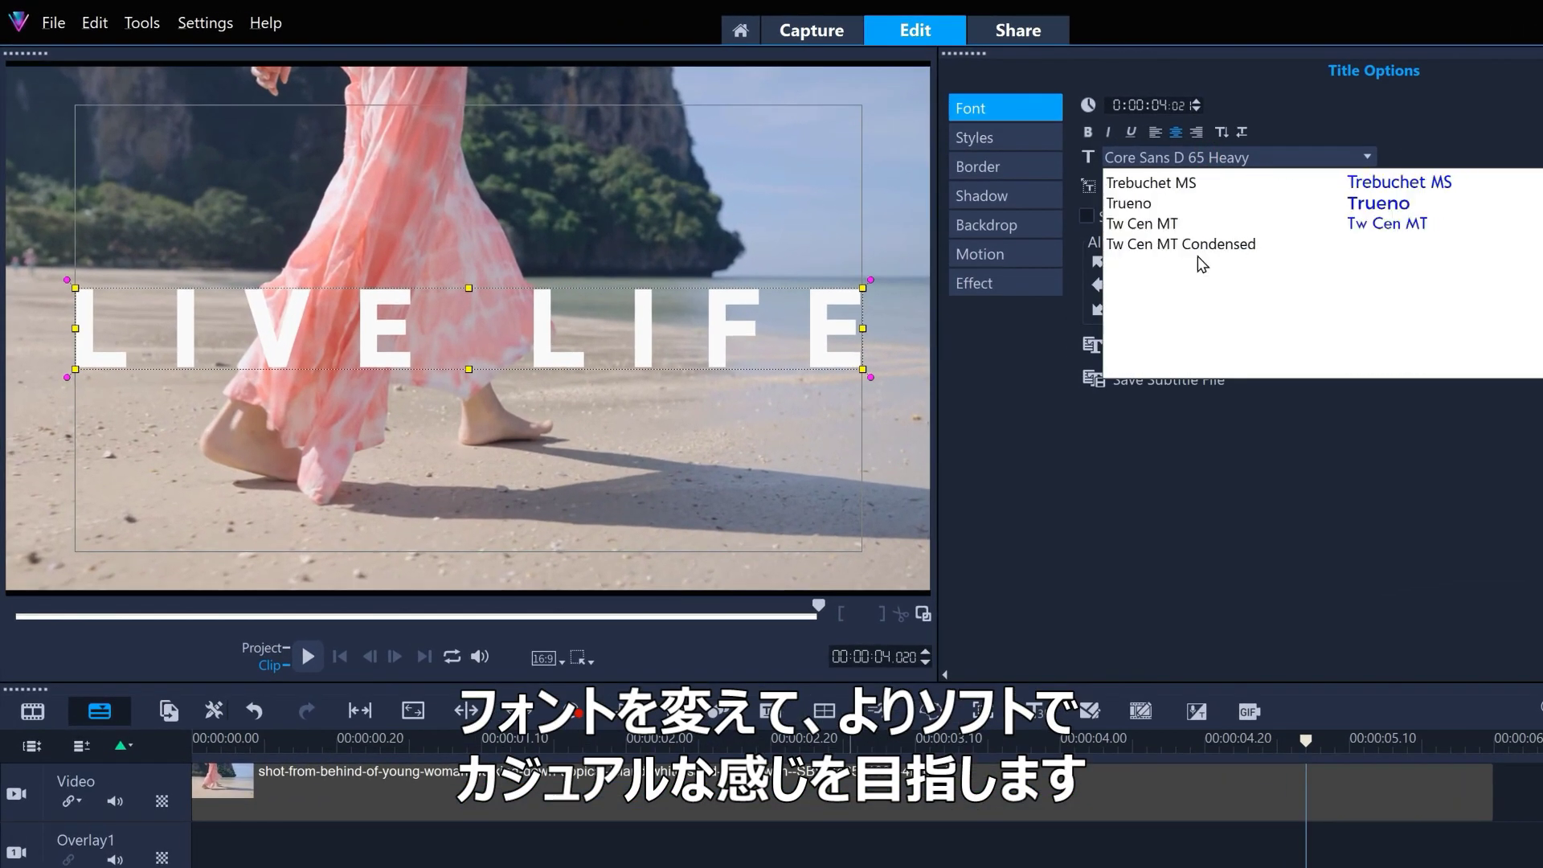
scroll(1200, 259, "up", 3)
left_click(1180, 226)
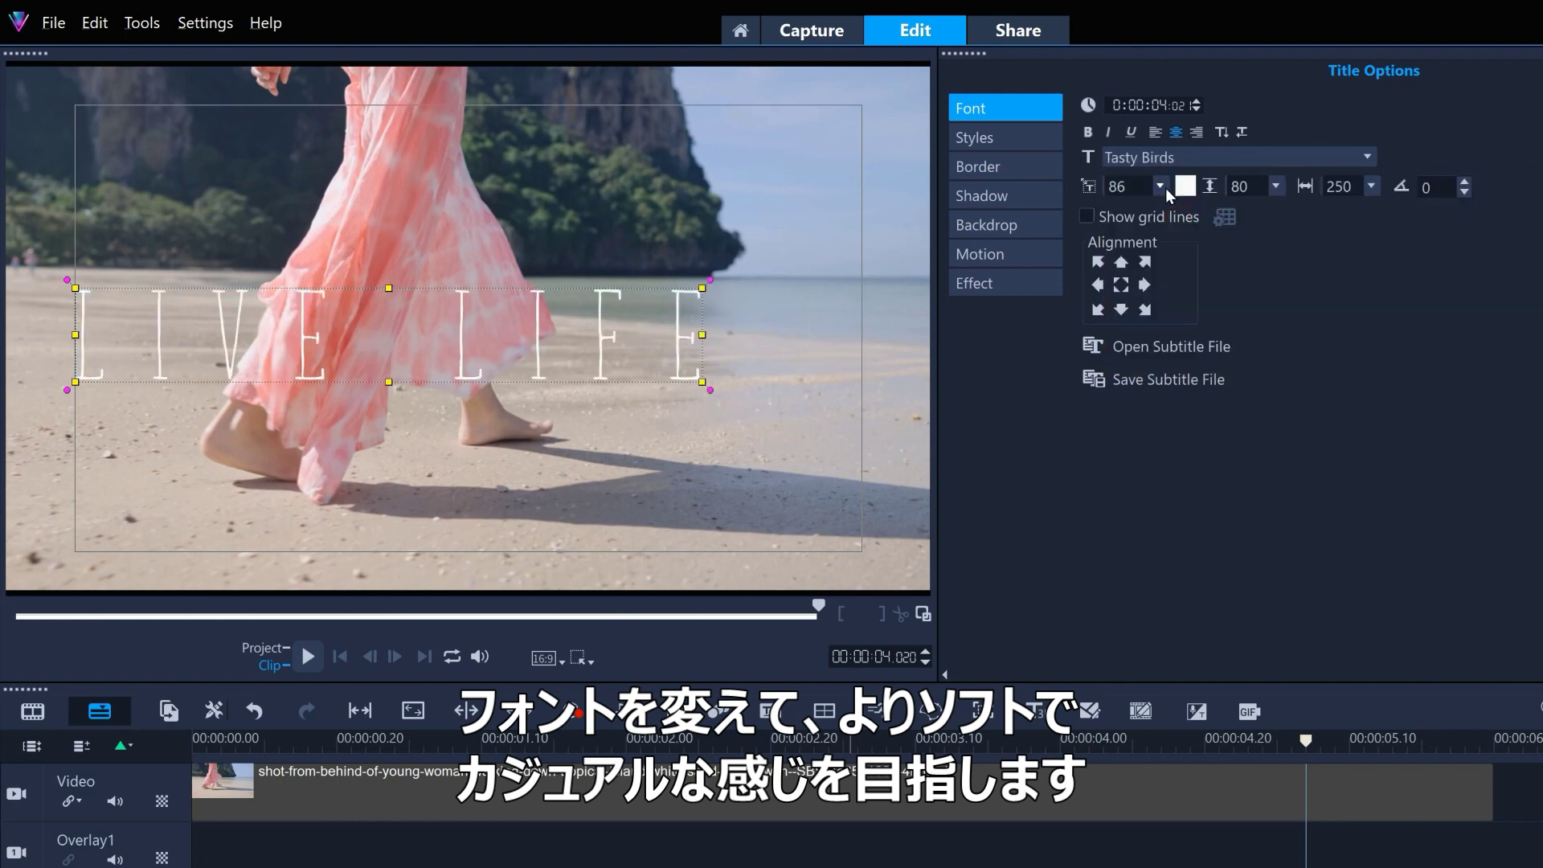
left_click(1373, 187)
left_click(1352, 213)
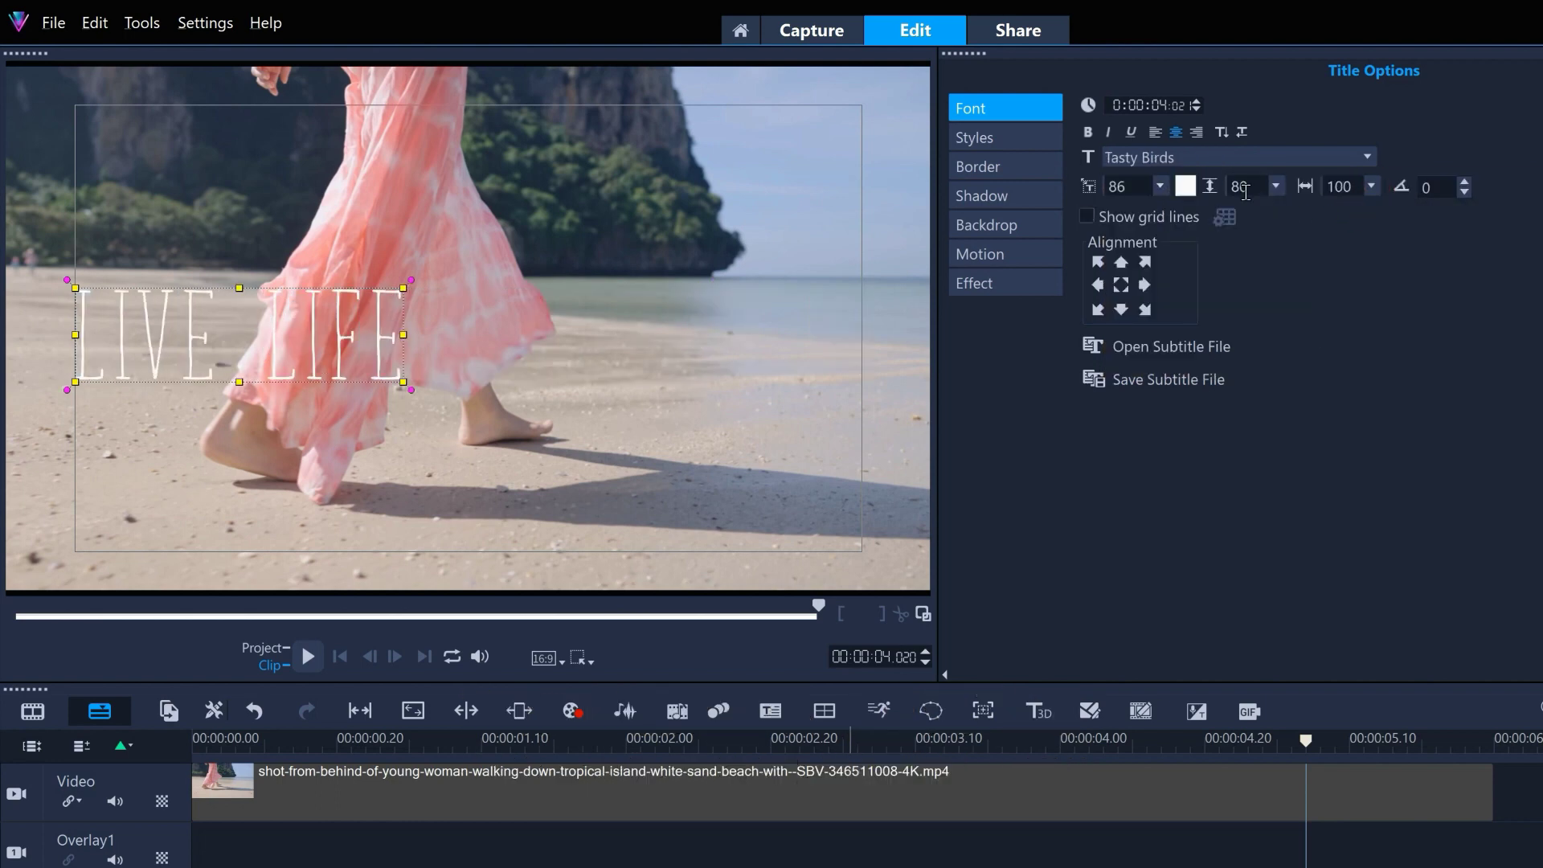
Step: Set the title size to 160, centre it, and colour it salmon pink
left_click(1161, 187)
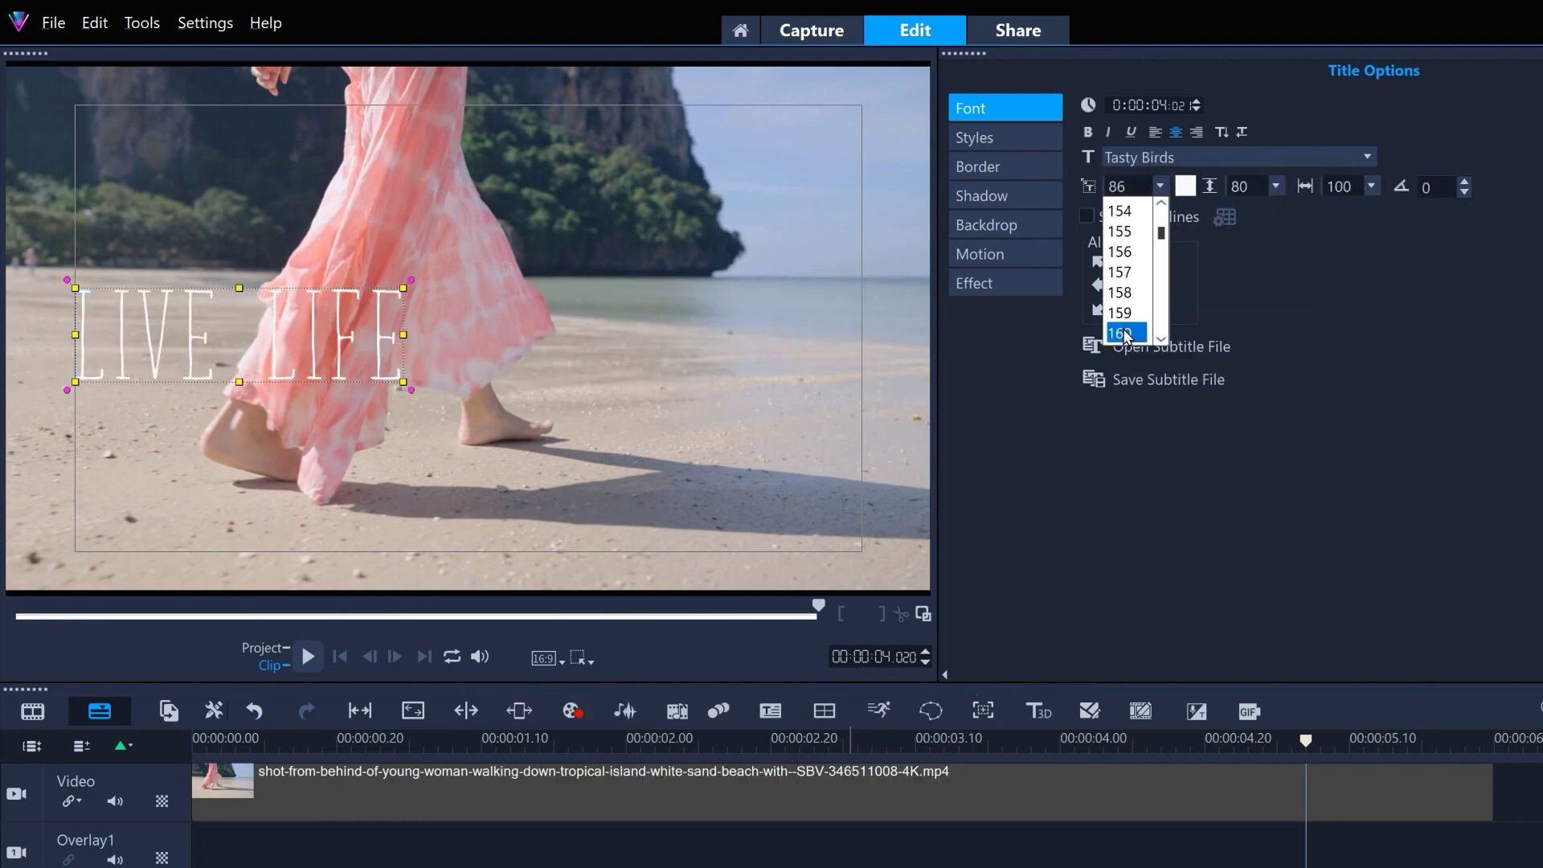
left_click(1125, 334)
left_click(1121, 285)
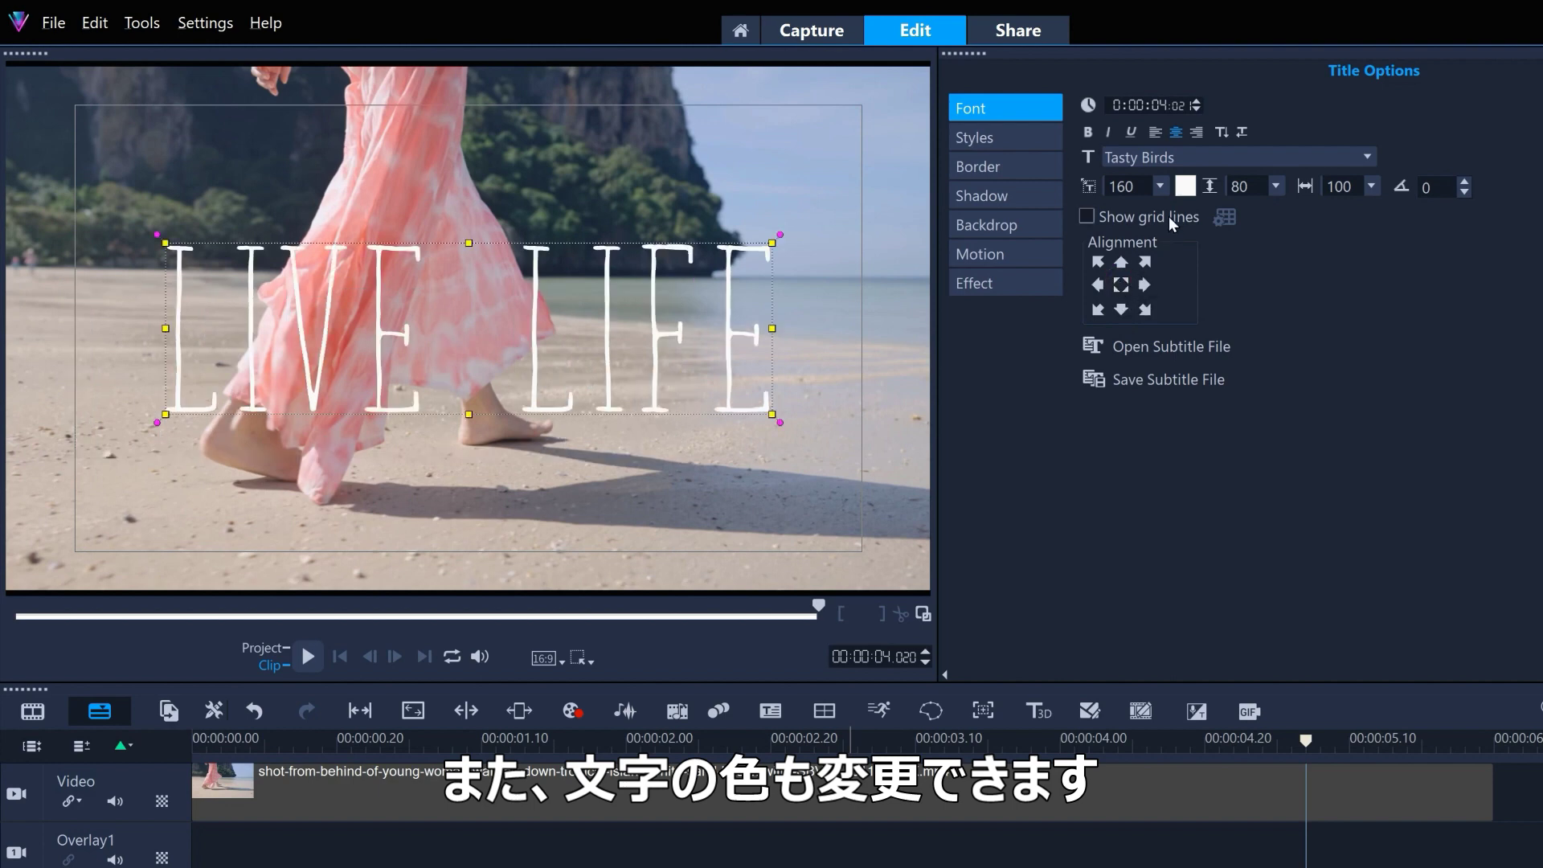
left_click(1187, 188)
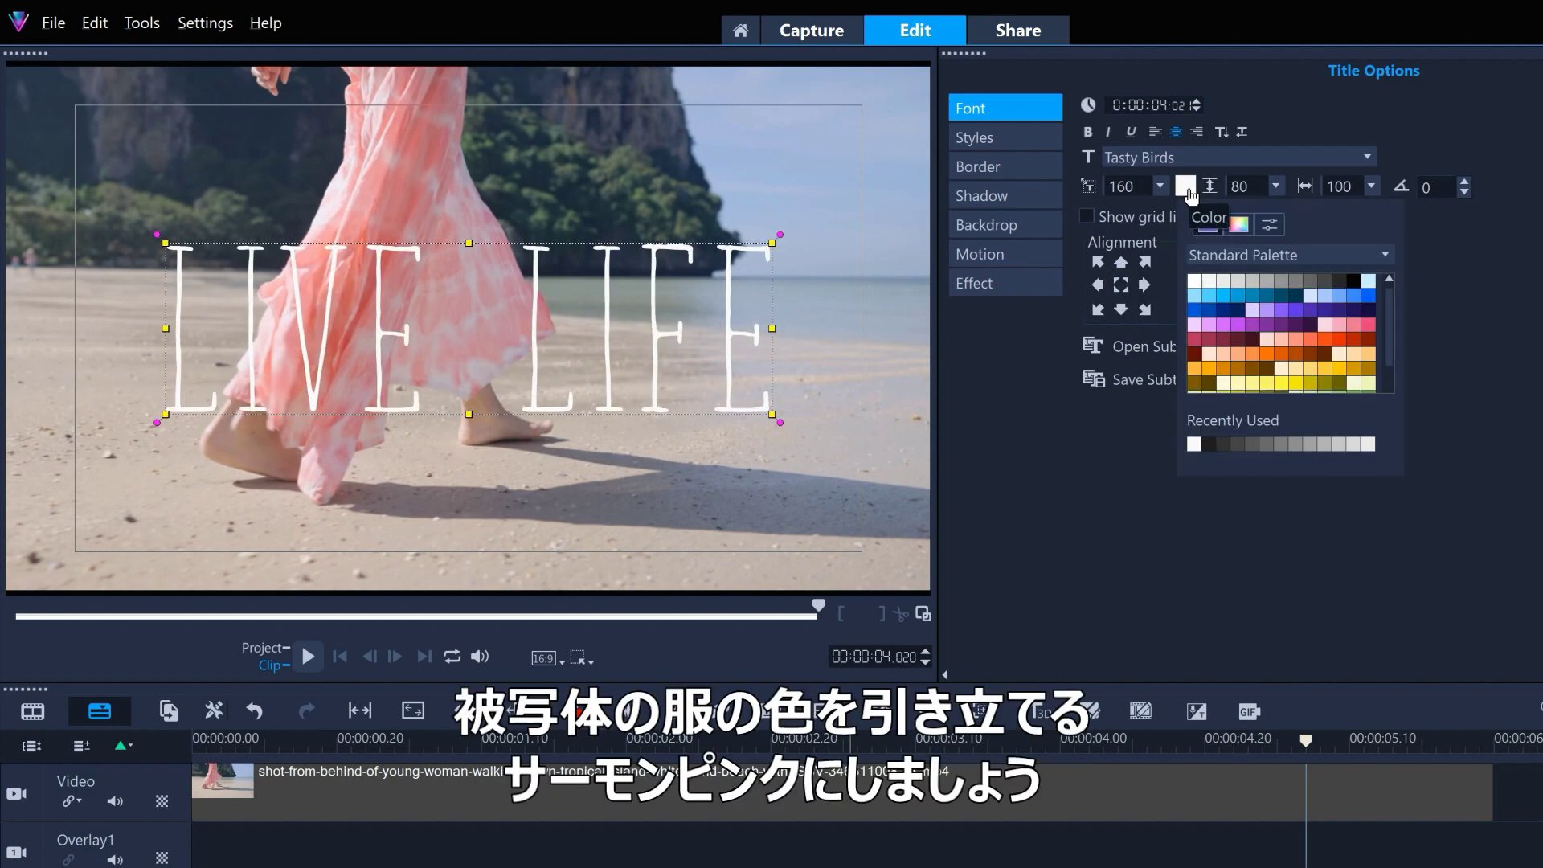
left_click(1370, 326)
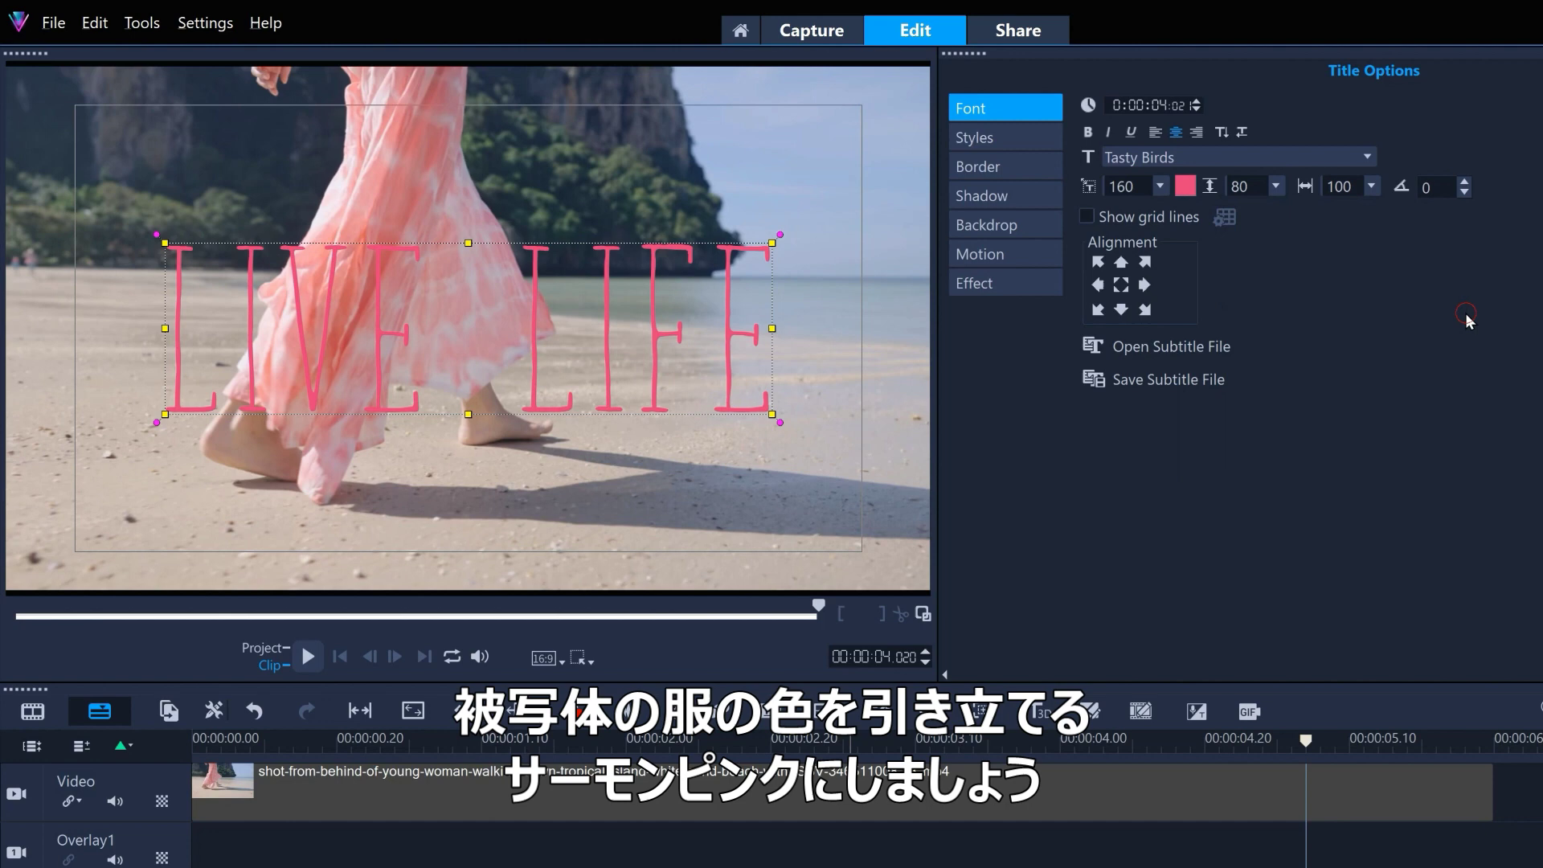
Step: Add a text-fitted, curve-edged backdrop behind the title with enlargement 16
left_click(1011, 226)
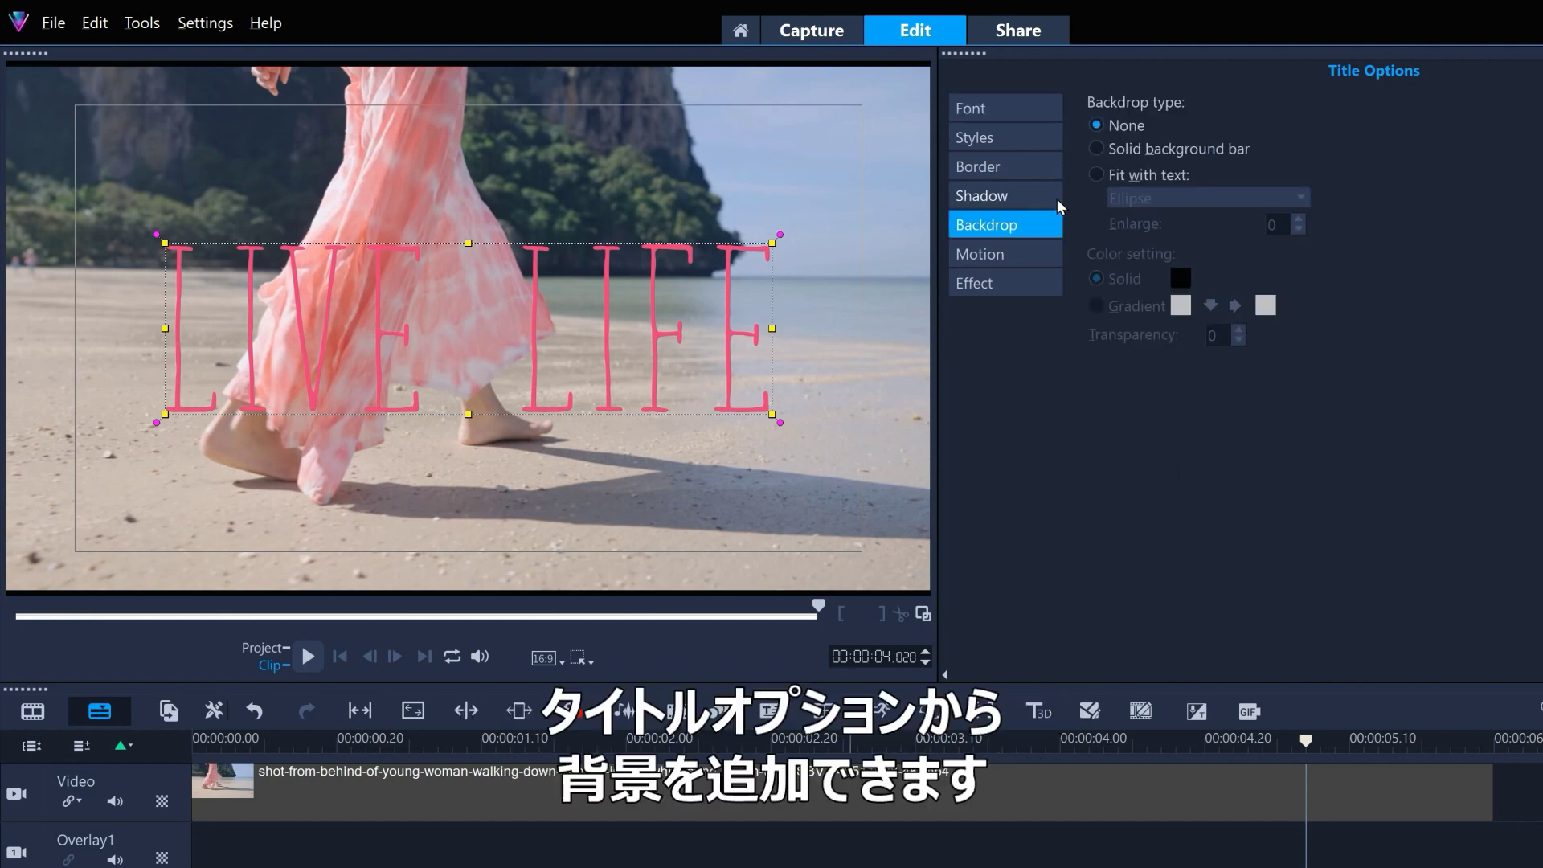
left_click(1096, 175)
left_click(1188, 196)
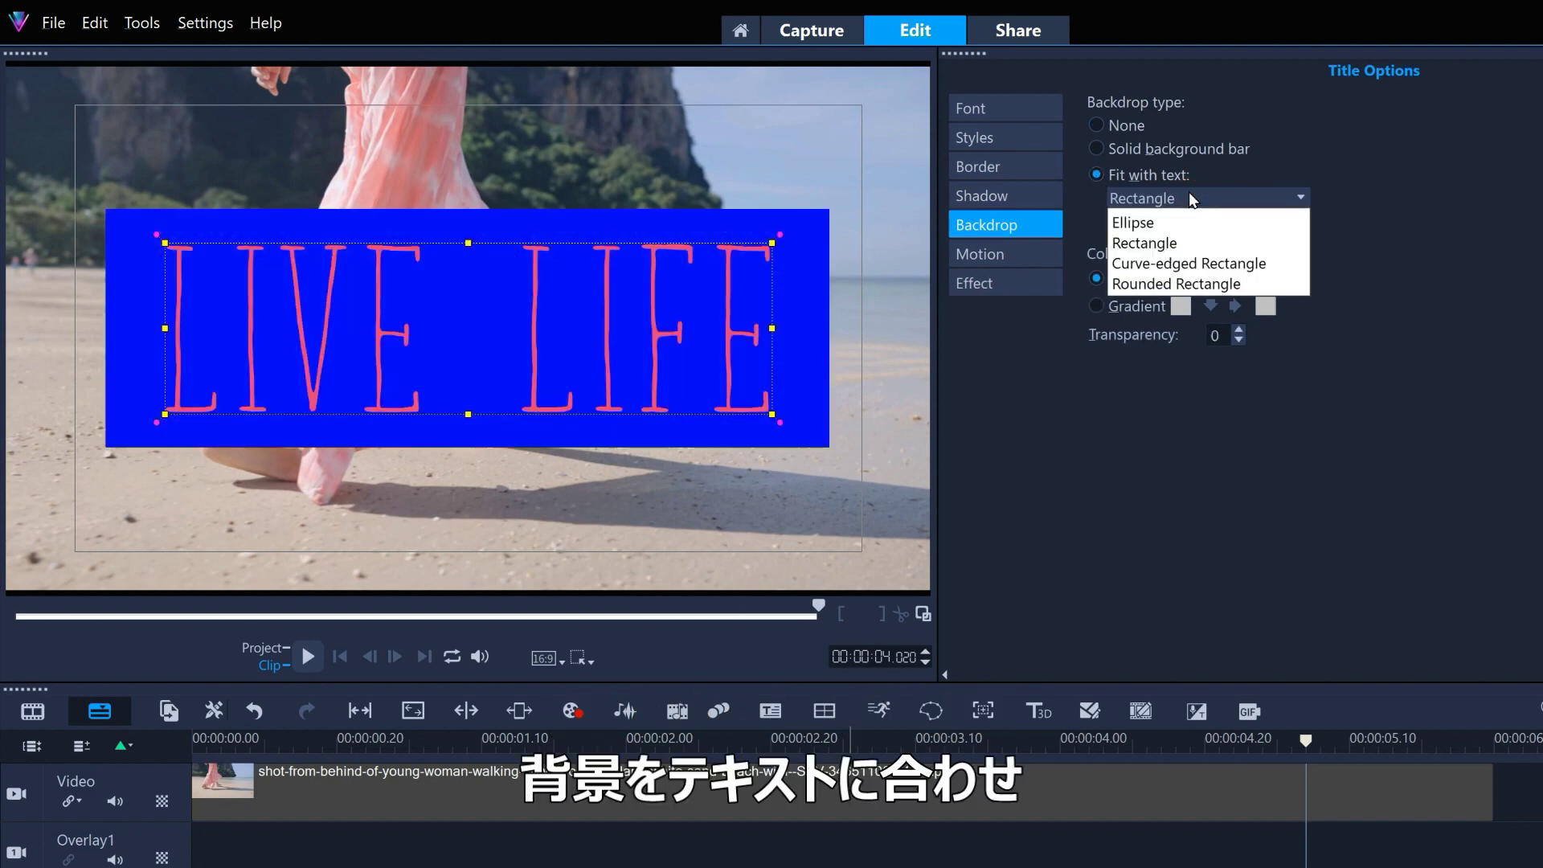
left_click(1213, 265)
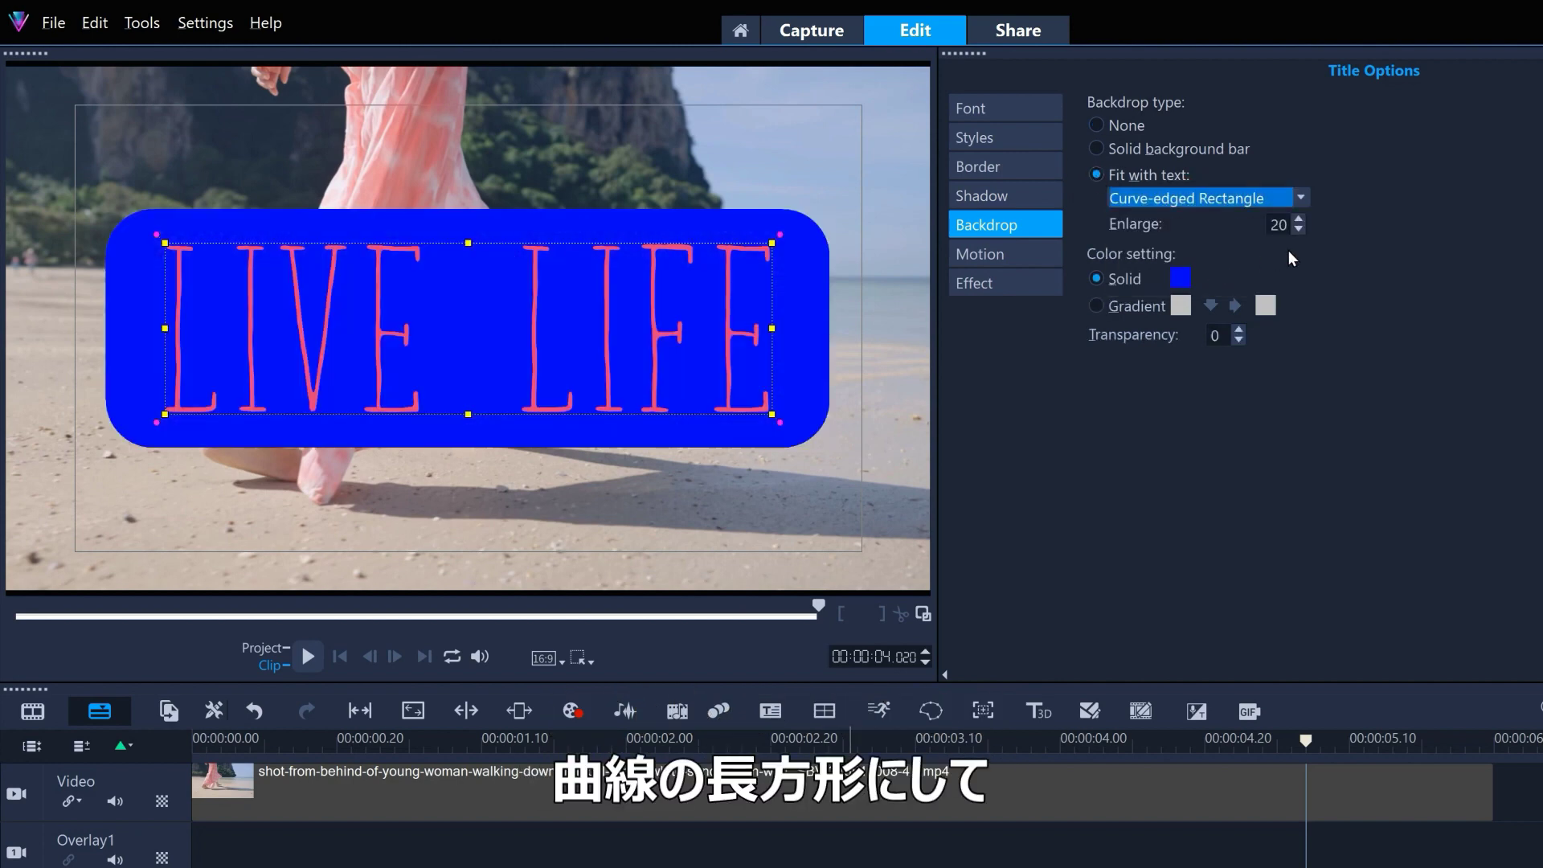
left_click(1296, 229)
left_click(1296, 229)
left_click(1296, 229)
left_click(1296, 229)
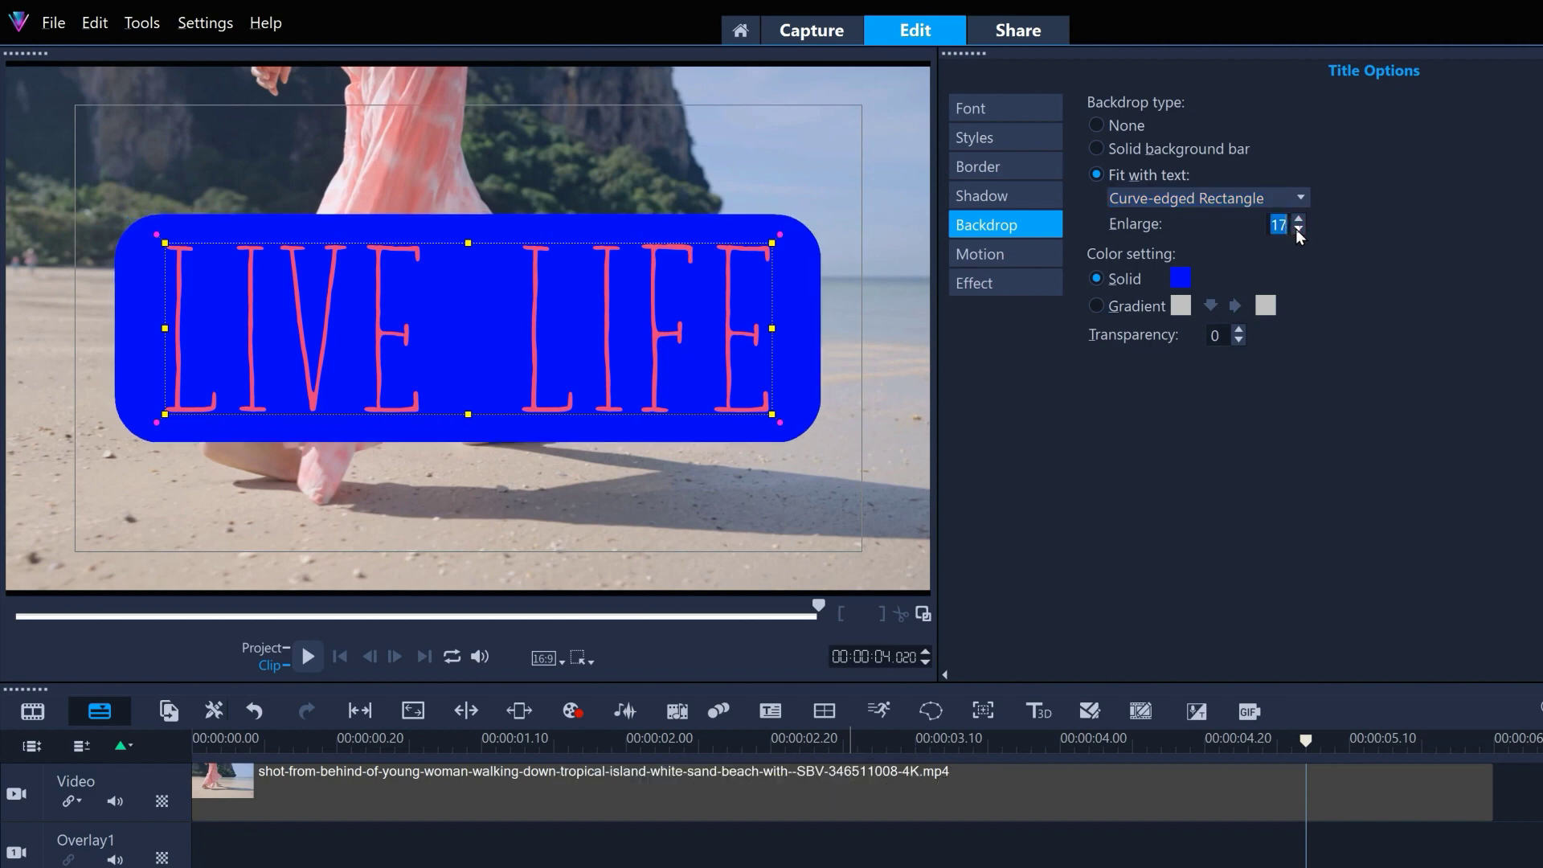
Step: Fill the backdrop with a light-blue-to-white gradient at transparency 70
left_click(1097, 305)
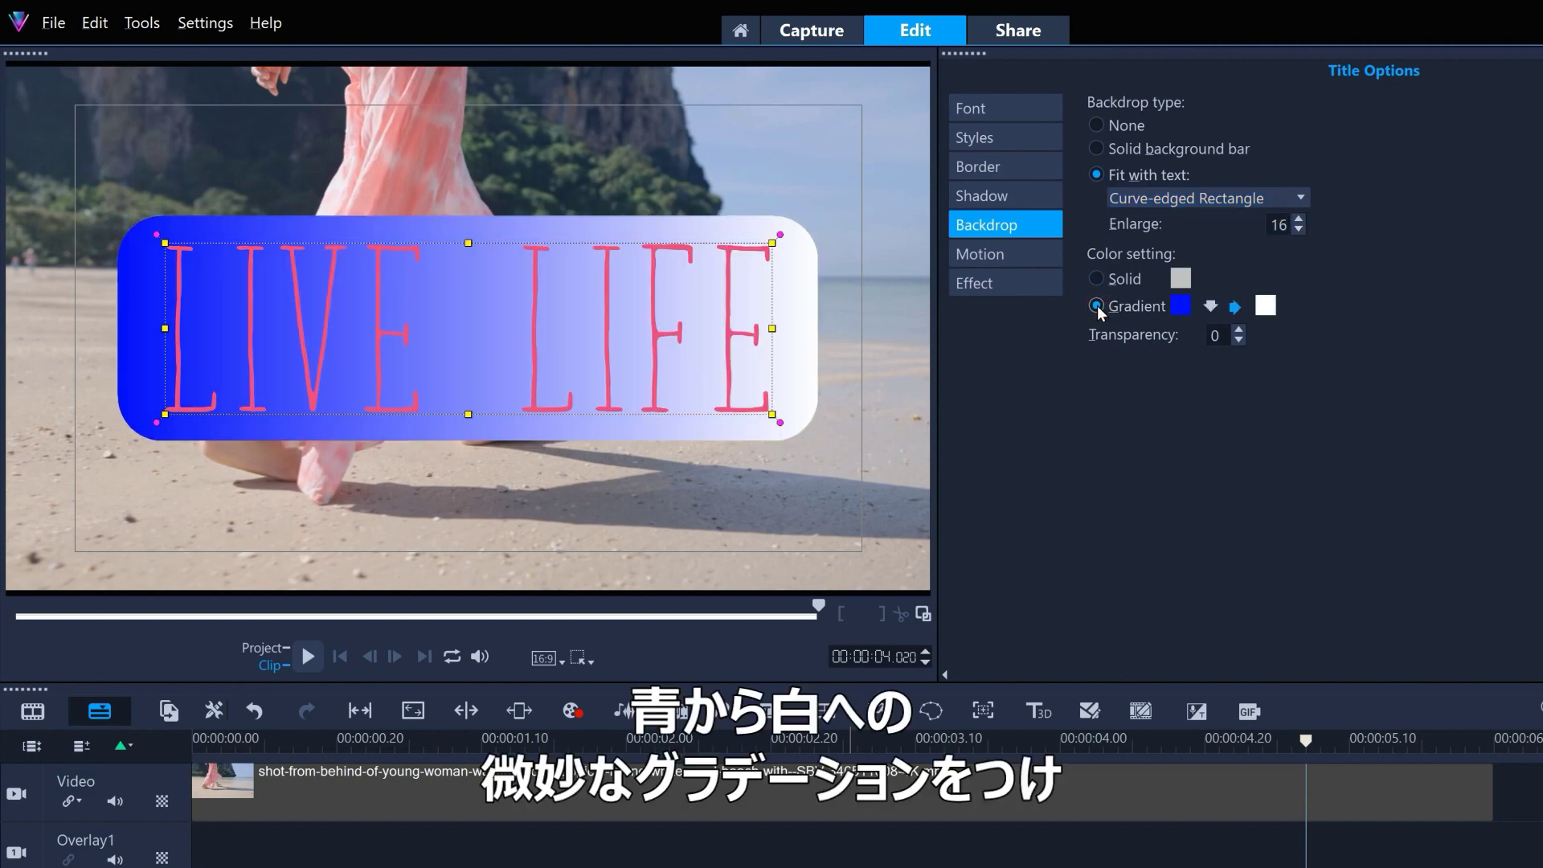
left_click(1182, 306)
left_click(1189, 416)
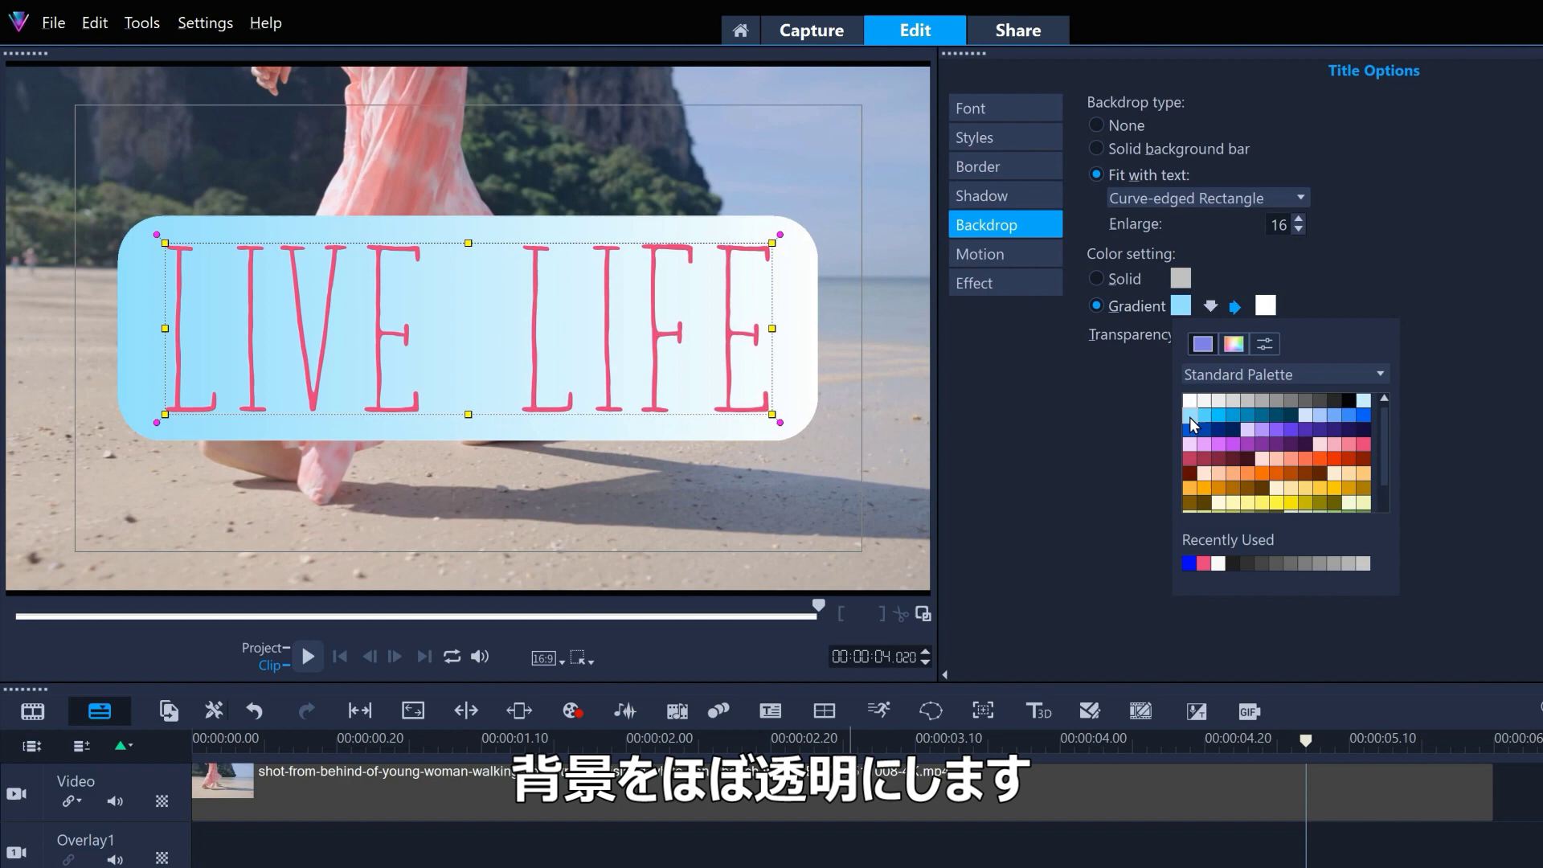
left_click(1141, 430)
double_click(1217, 343)
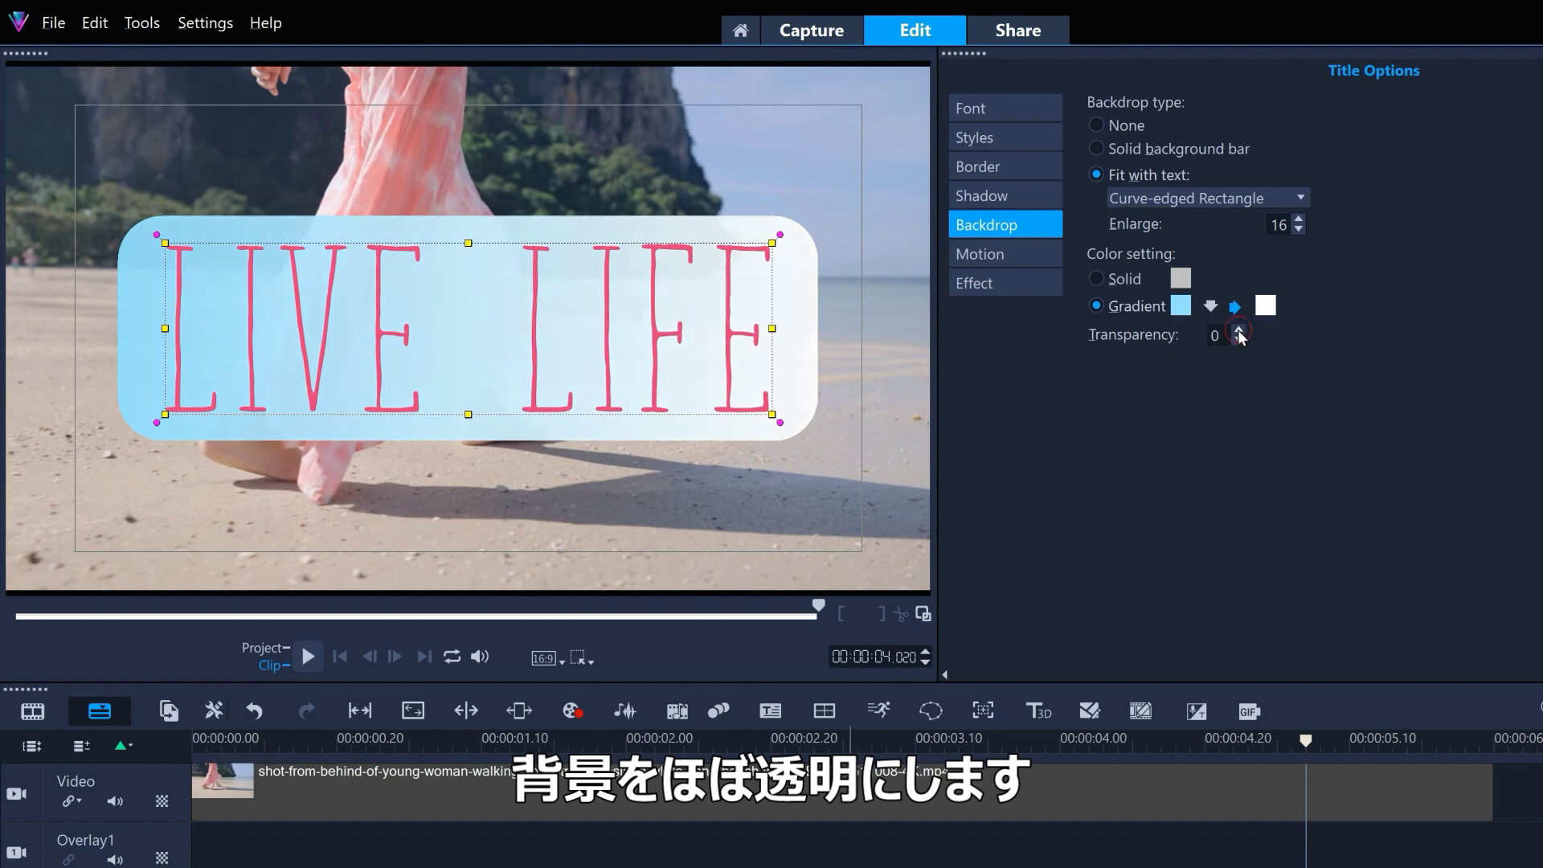
type("70")
key("Return")
left_click(1160, 436)
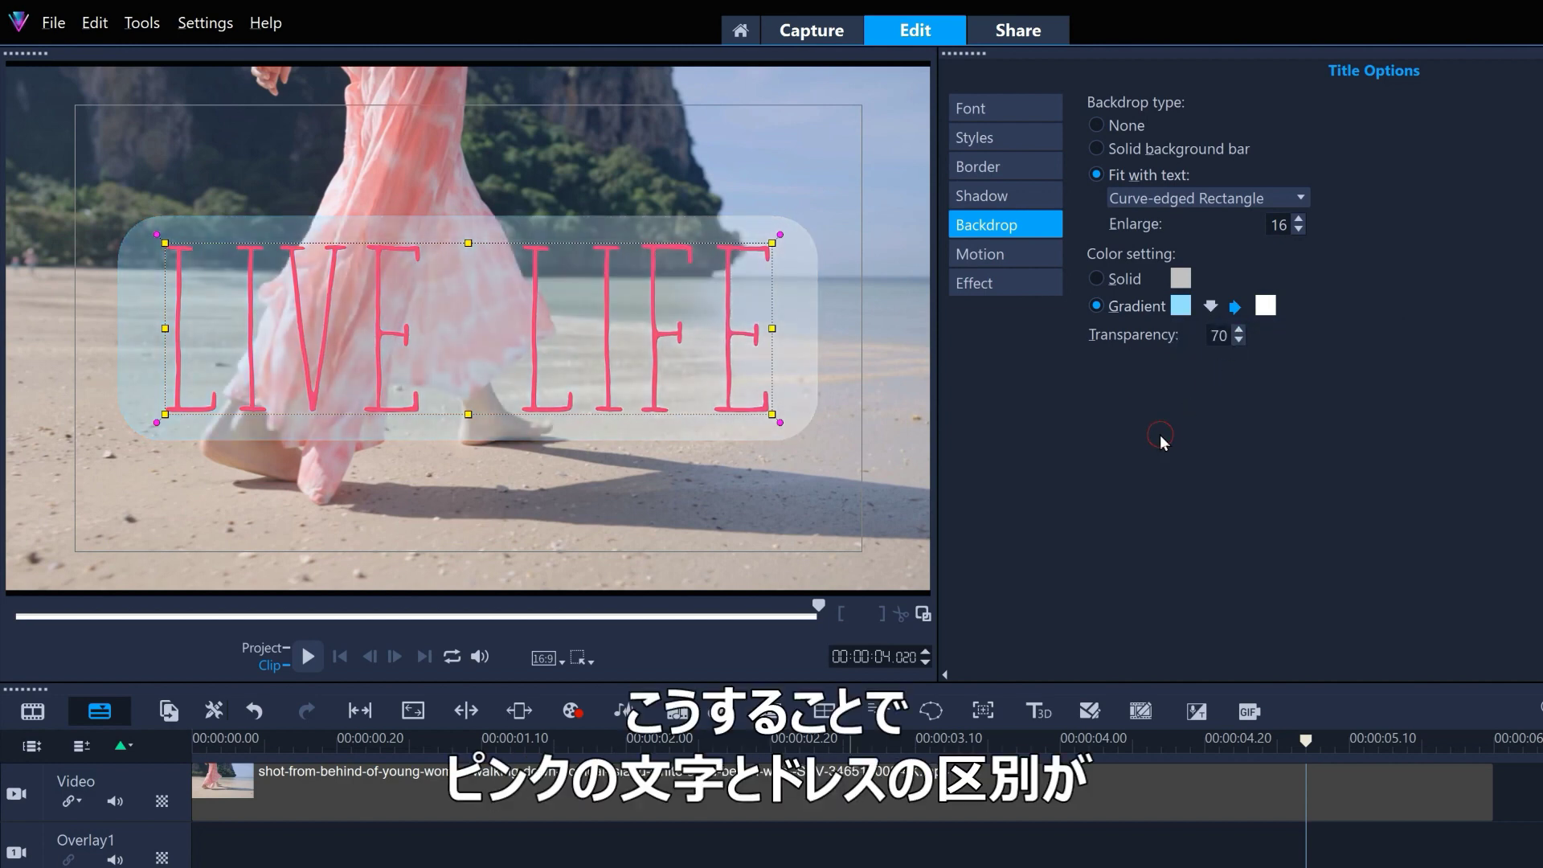
Step: Play the preview to check the backdropped title
left_click(312, 659)
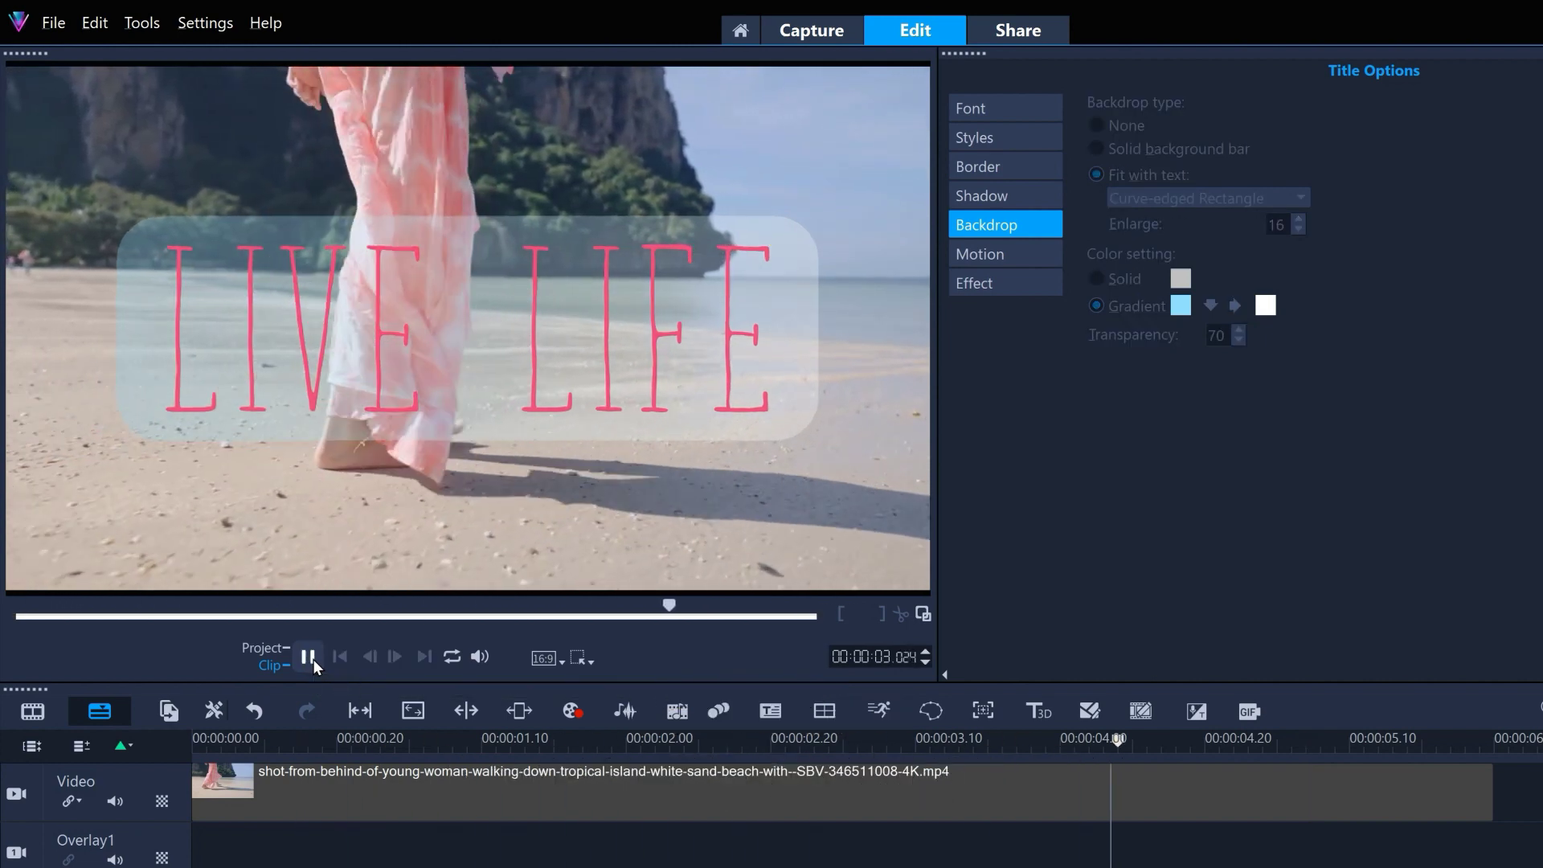
left_click(312, 659)
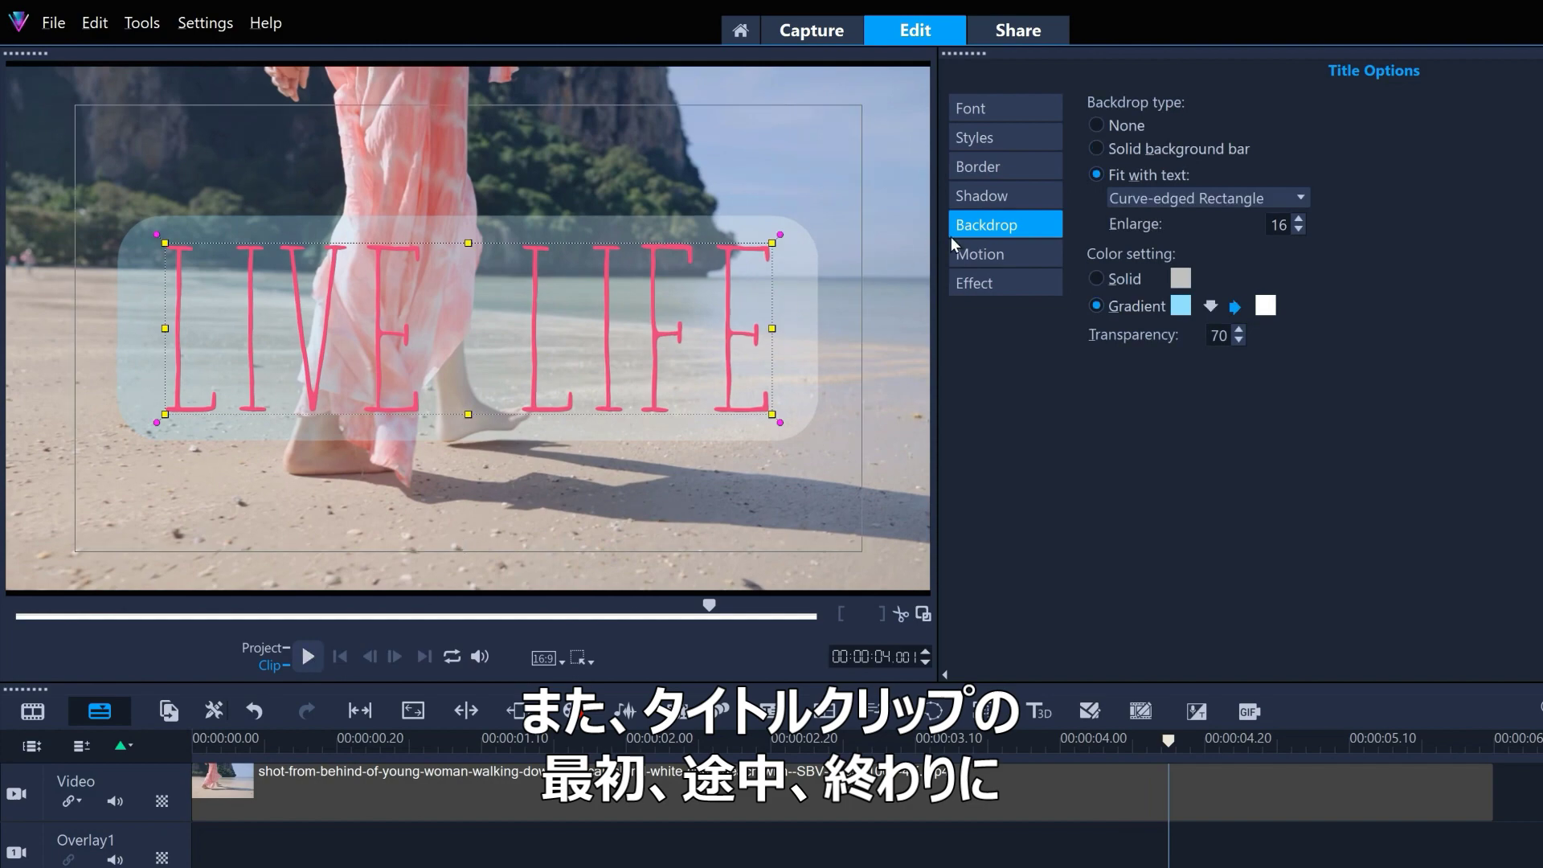
left_click(1025, 254)
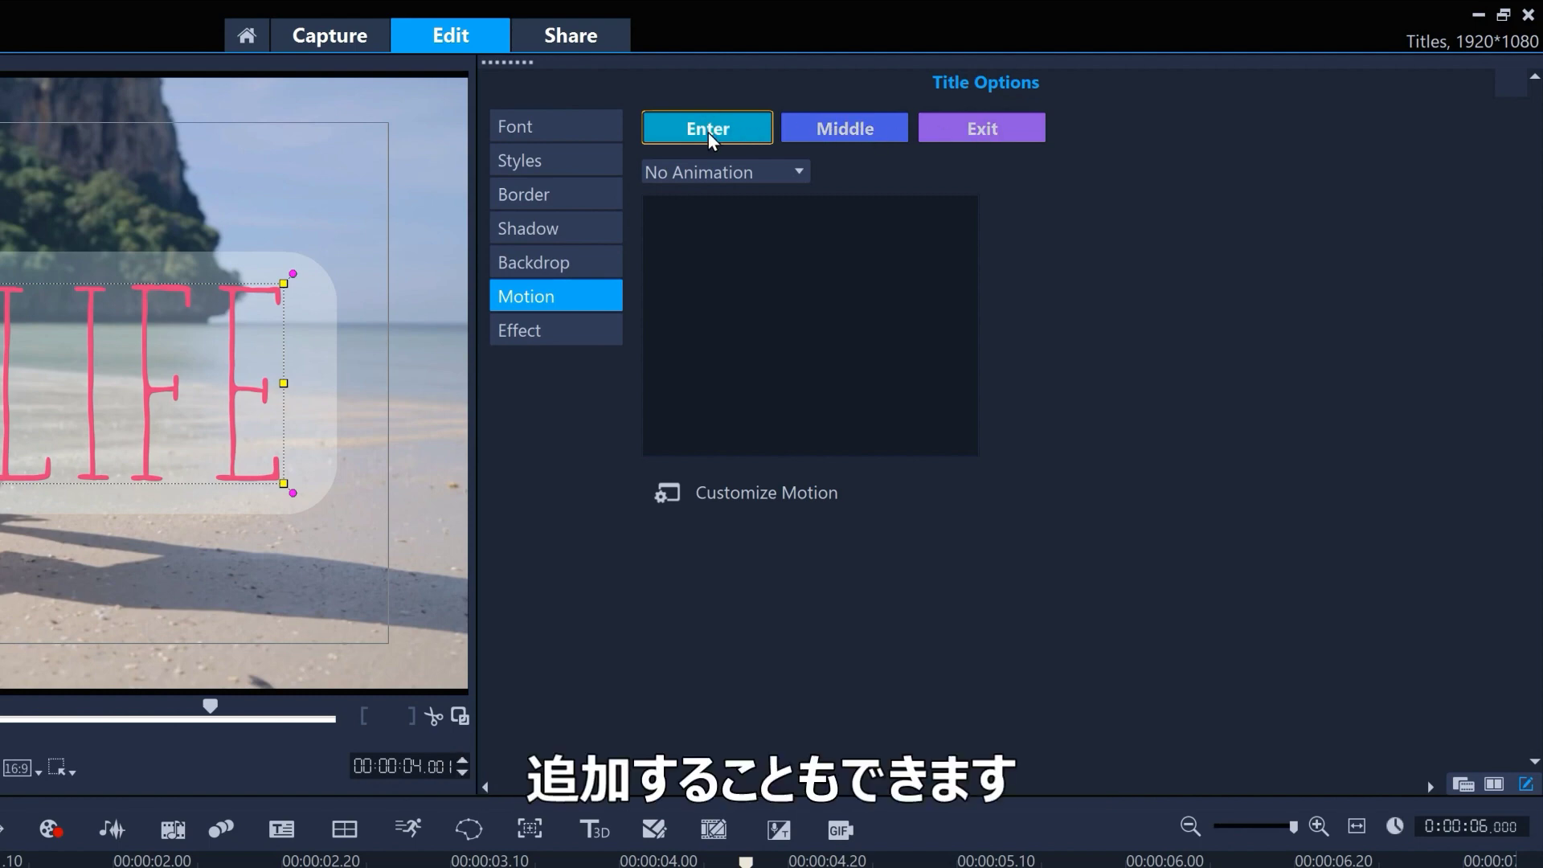
Step: Apply a Kinetic entrance preset animating by character with a user-defined duration
left_click(715, 173)
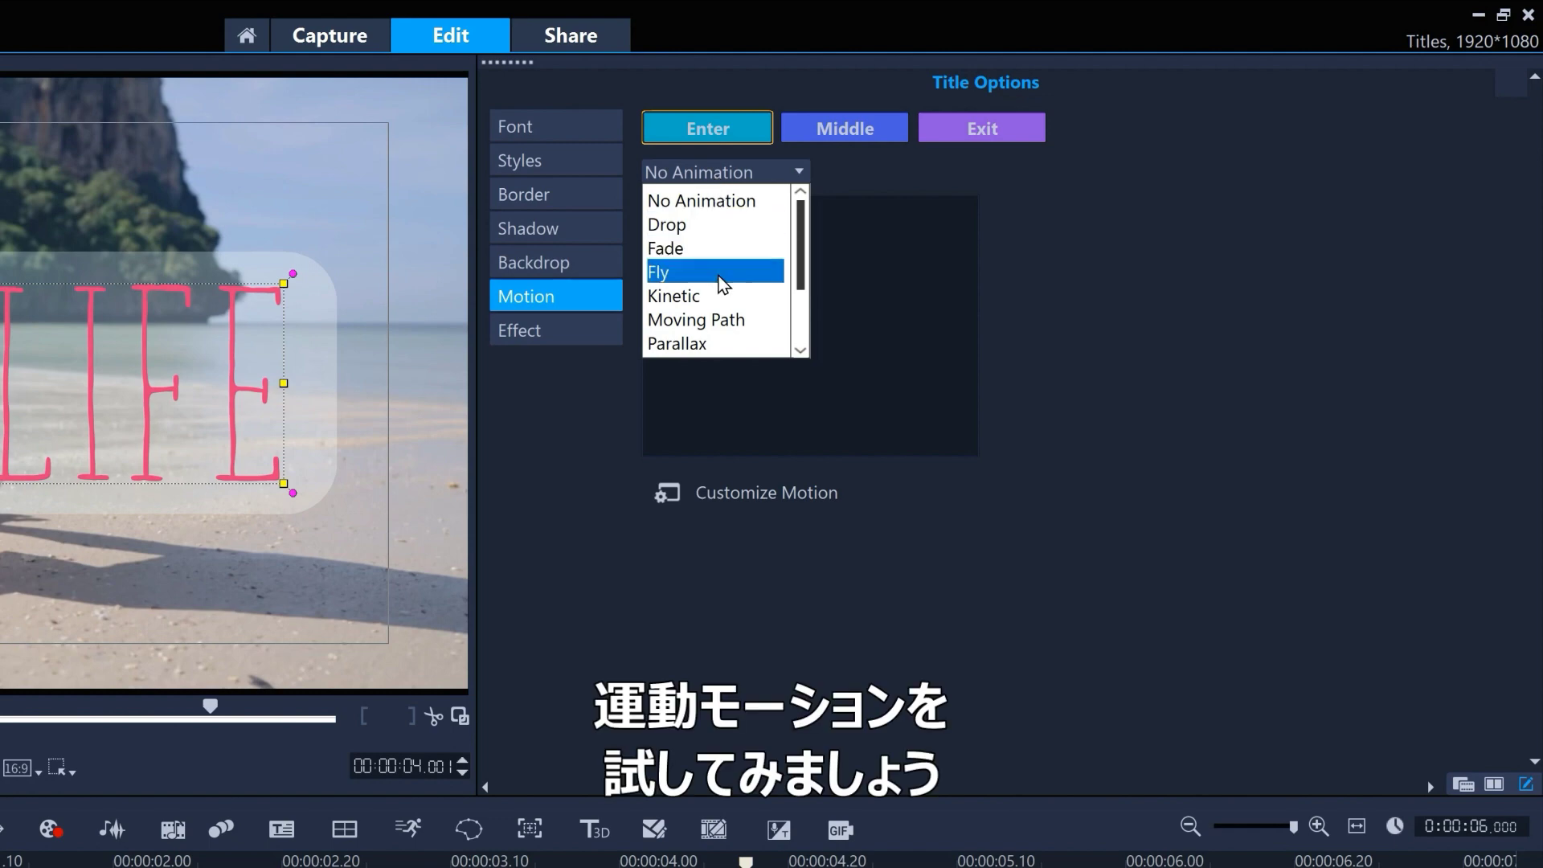
left_click(721, 304)
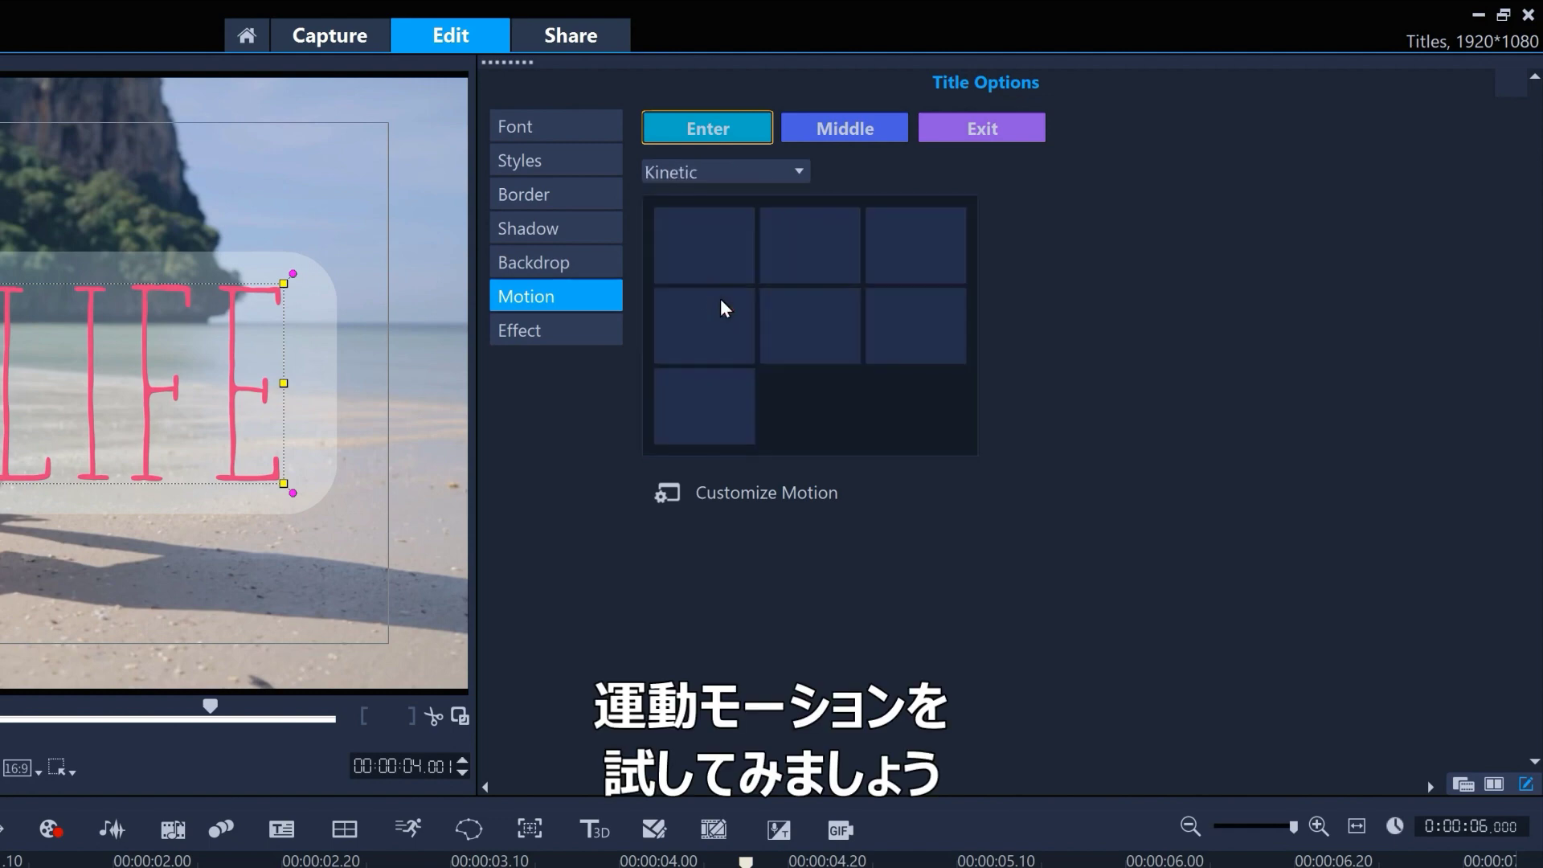
left_click(700, 327)
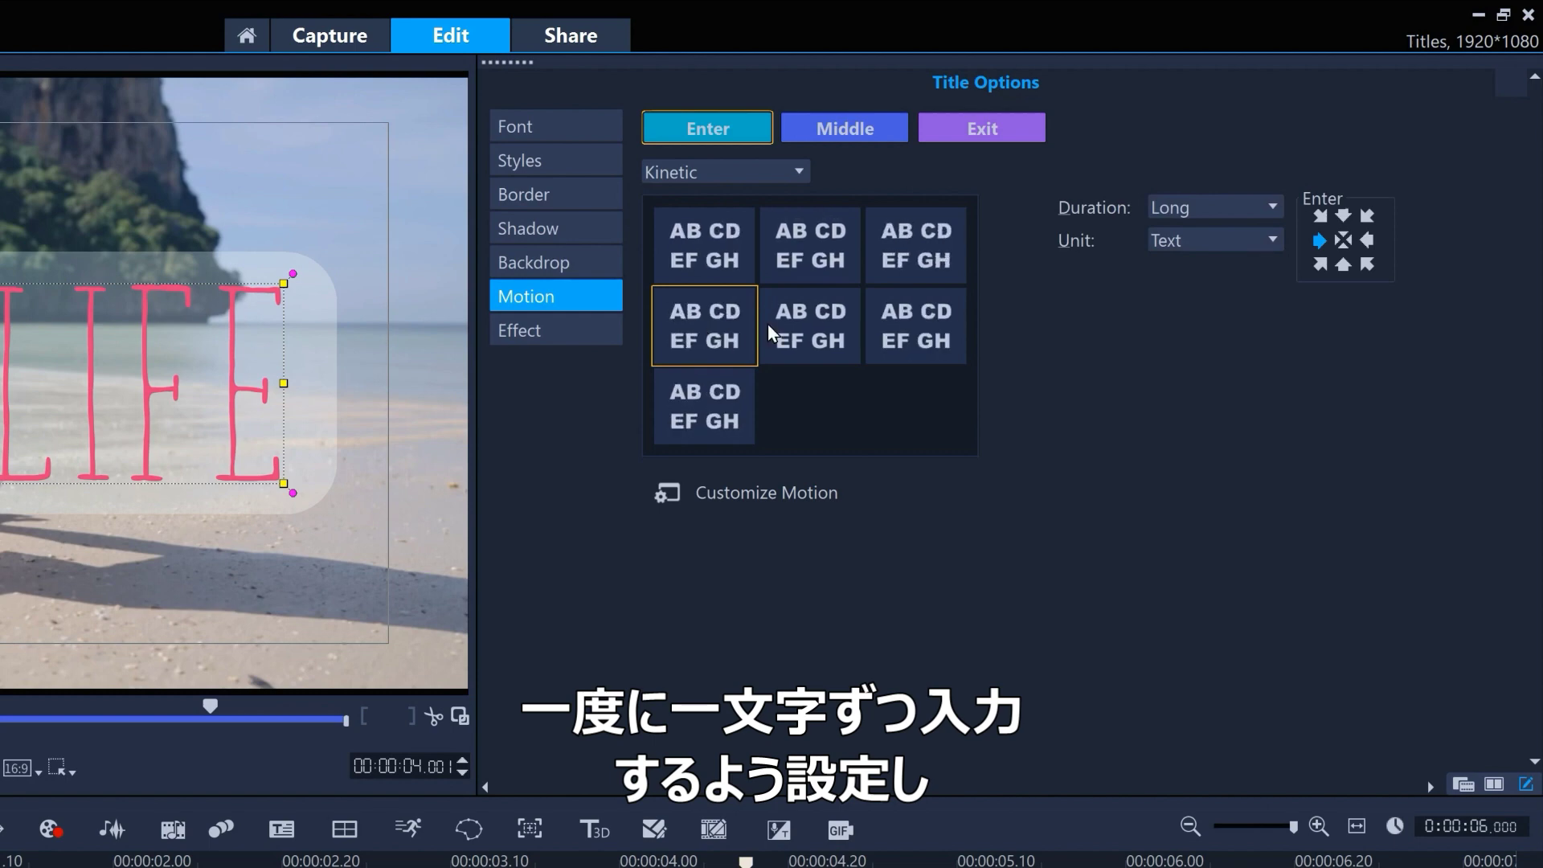
left_click(1202, 239)
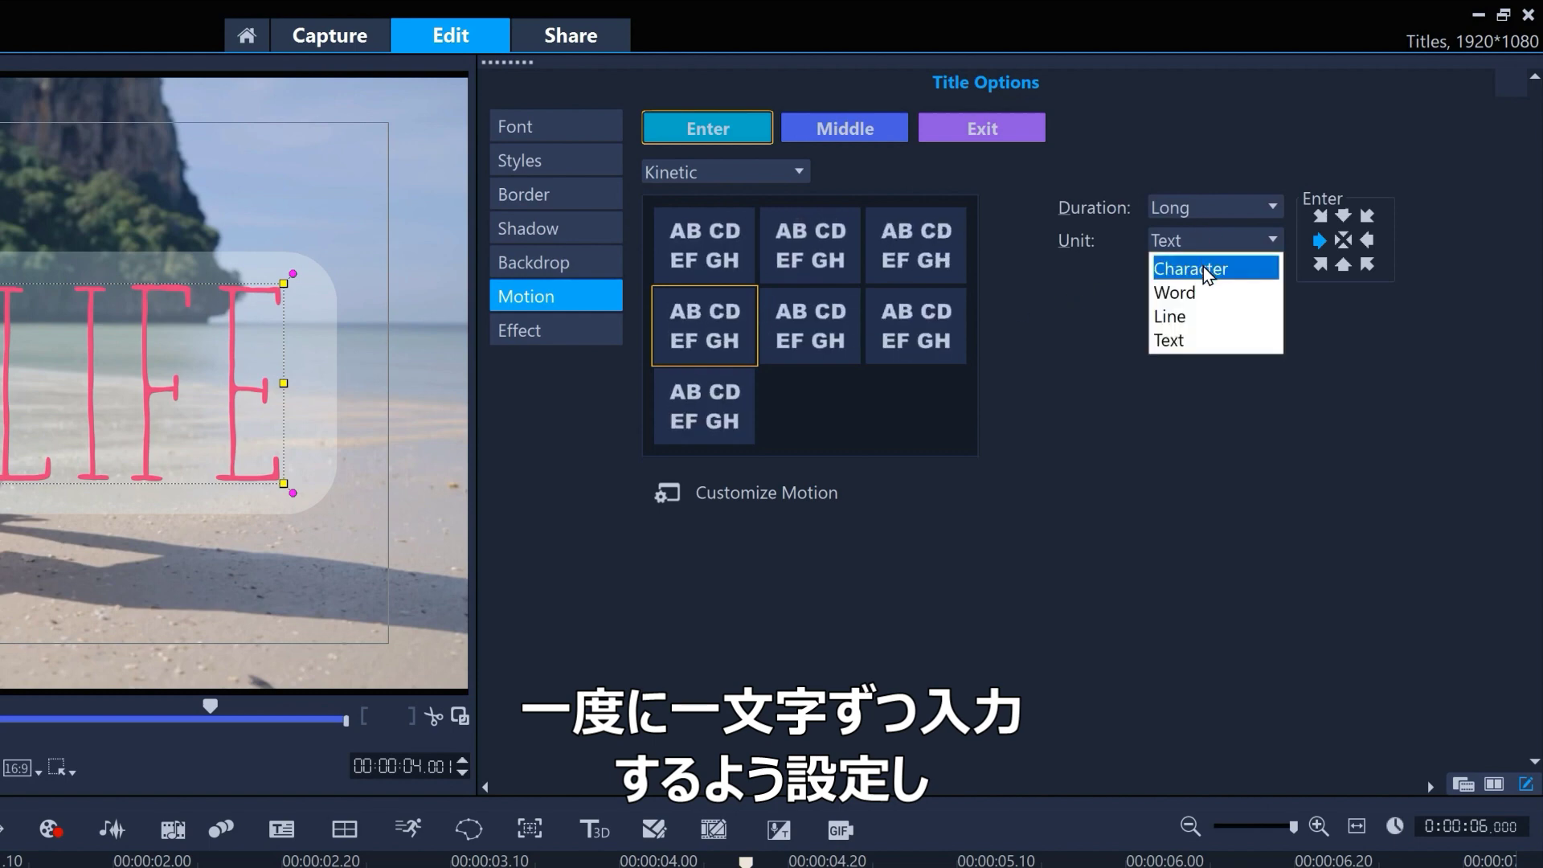
left_click(1203, 264)
left_click(1222, 204)
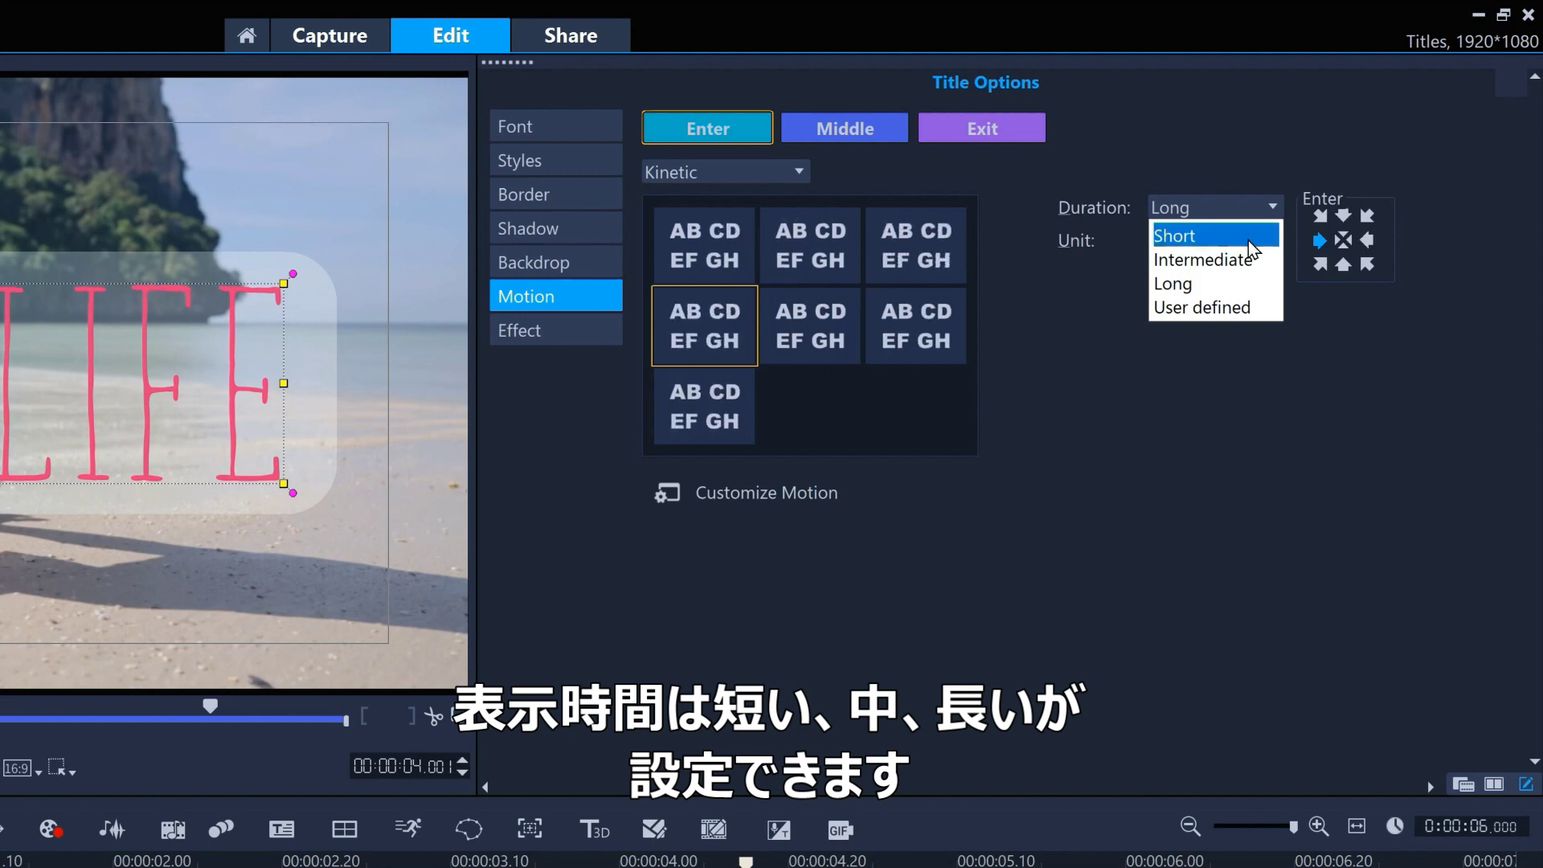
left_click(1250, 307)
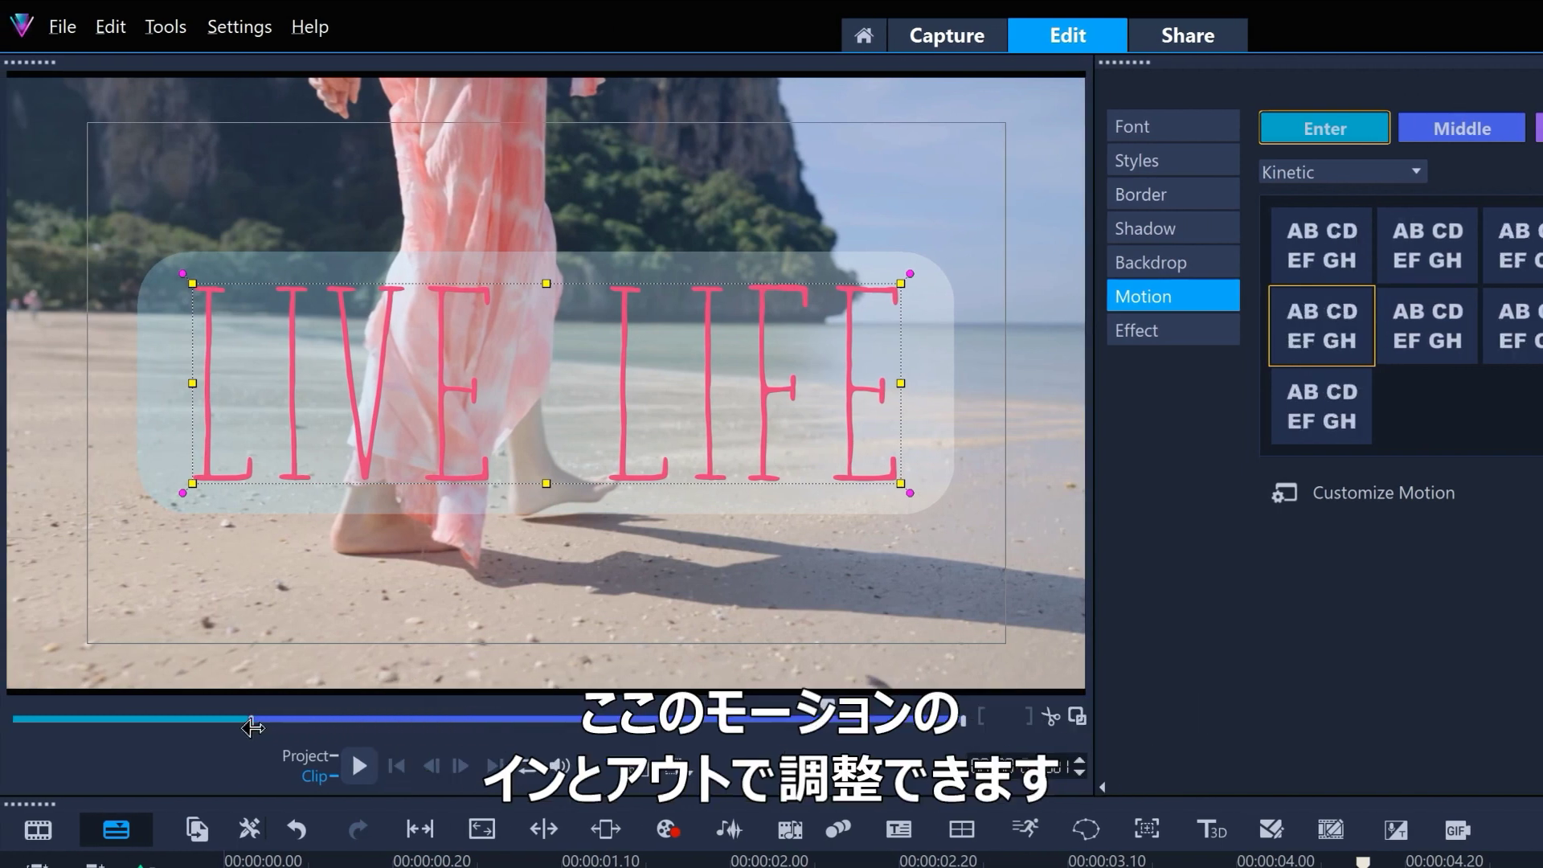
Step: Shorten the entrance animation so it ends earlier, then preview it
left_click_drag(252, 725, 191, 724)
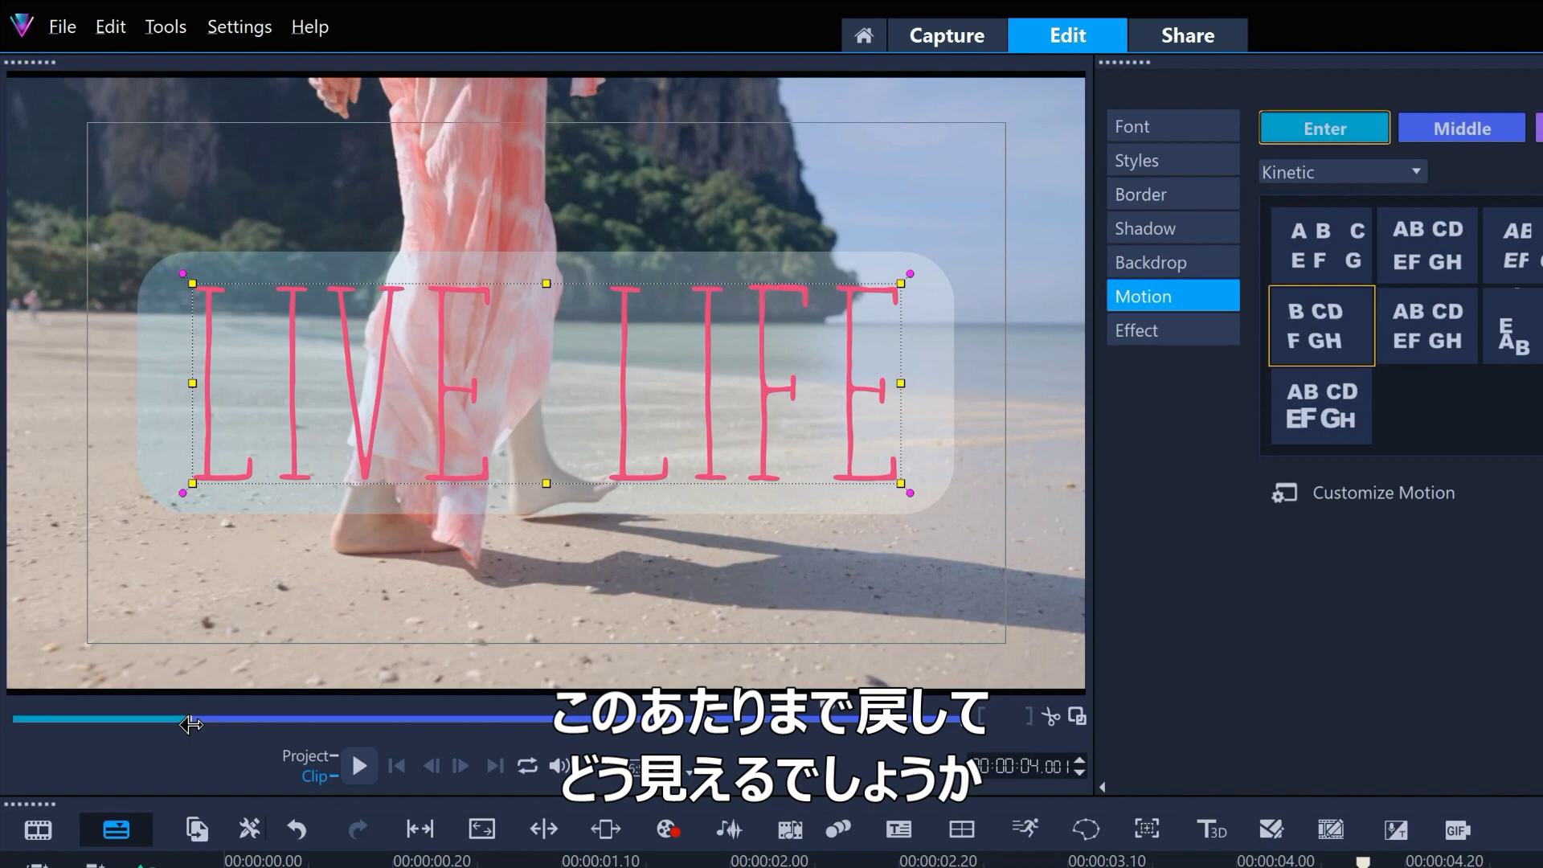
left_click(360, 761)
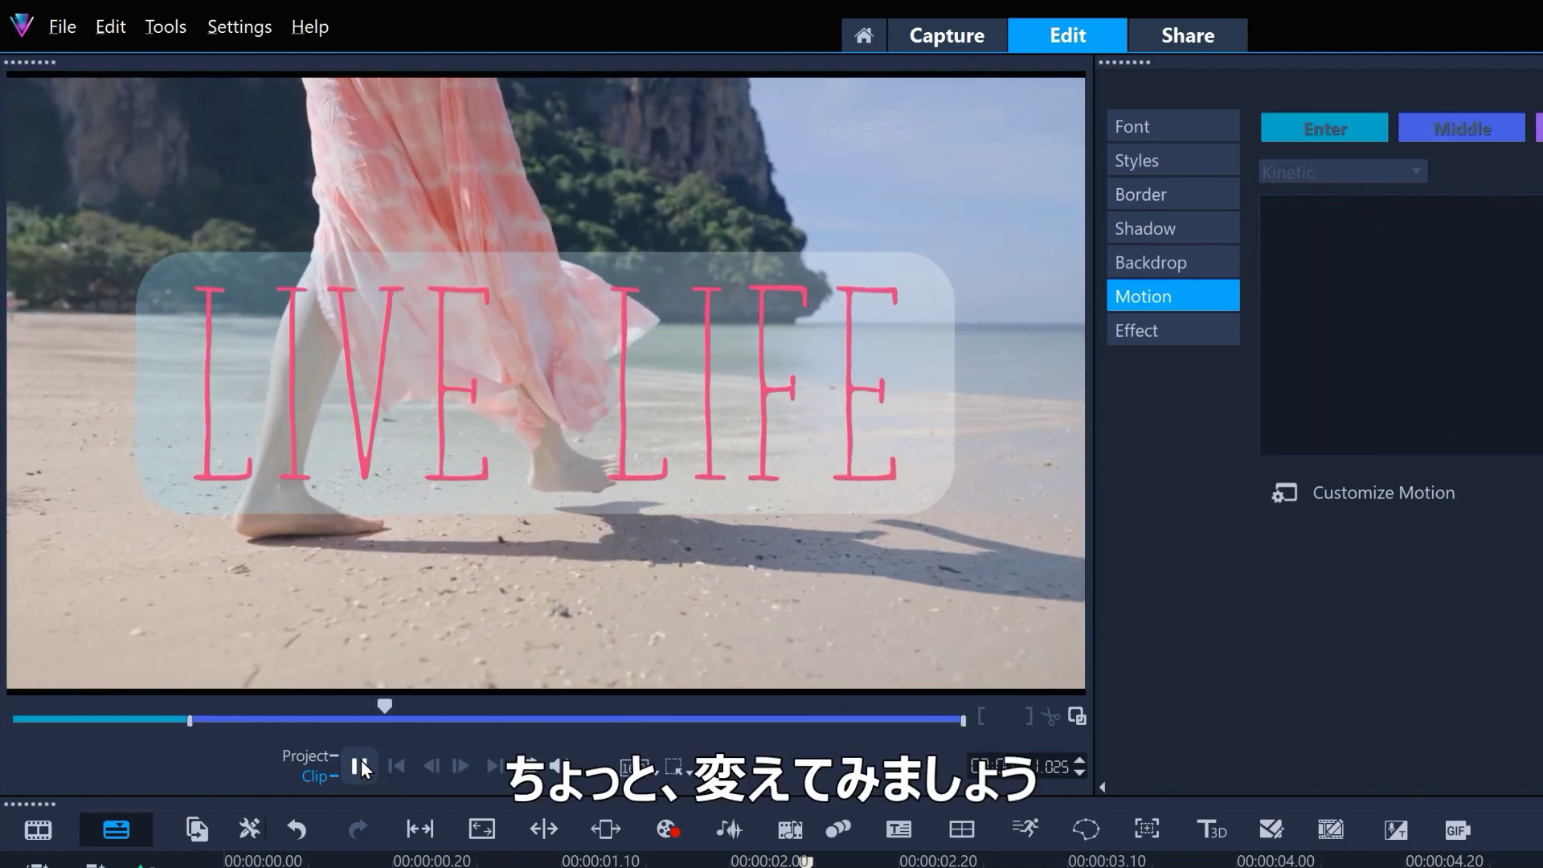
left_click(360, 763)
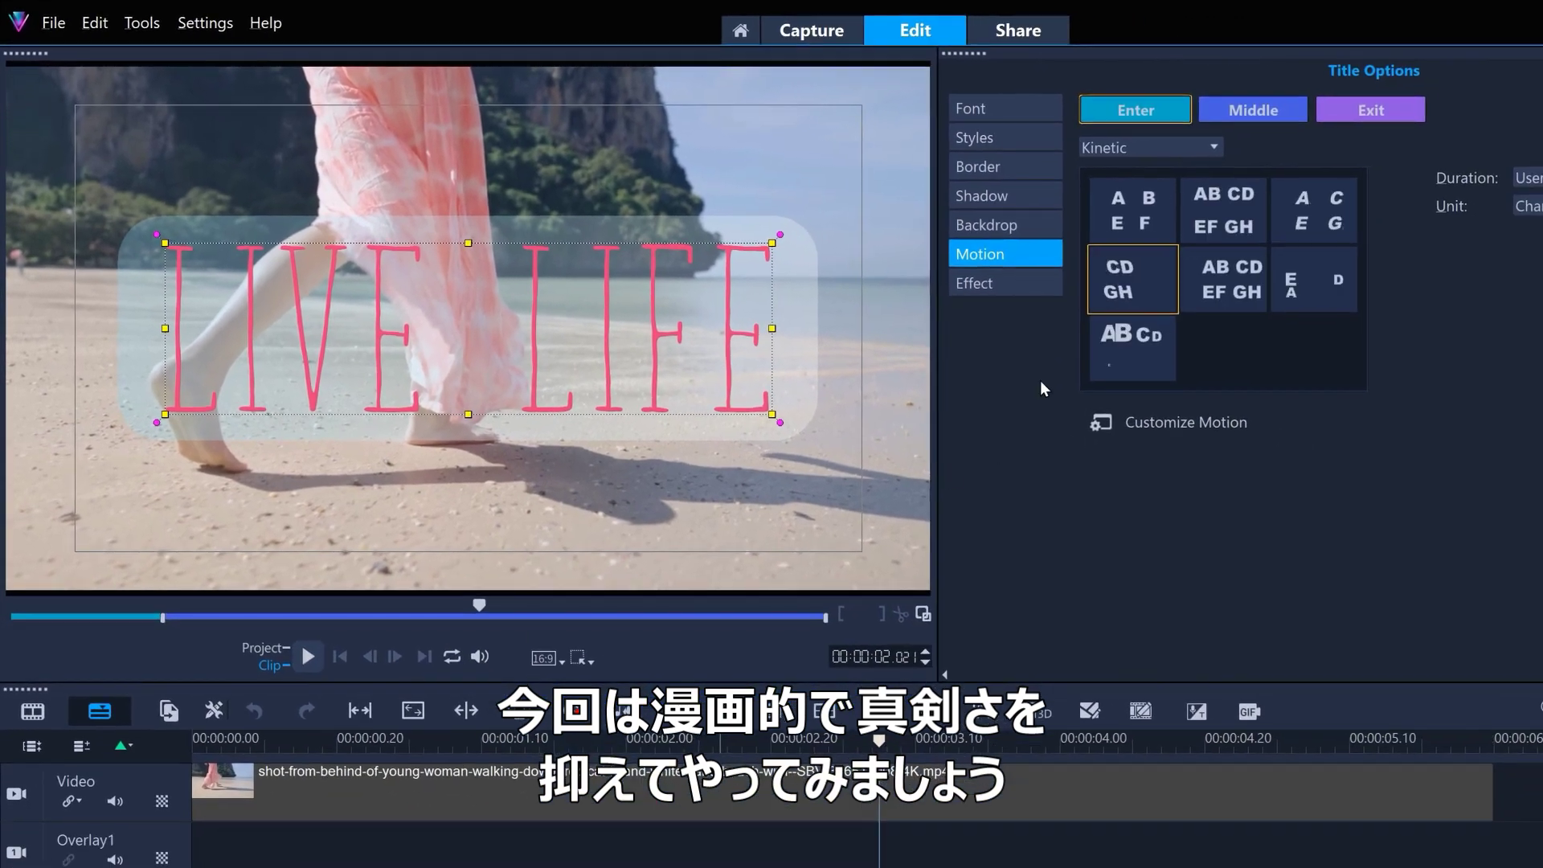
Step: Remove the backdrop and restyle the title in Azo Sans Uber at size 122, centred
left_click(1049, 227)
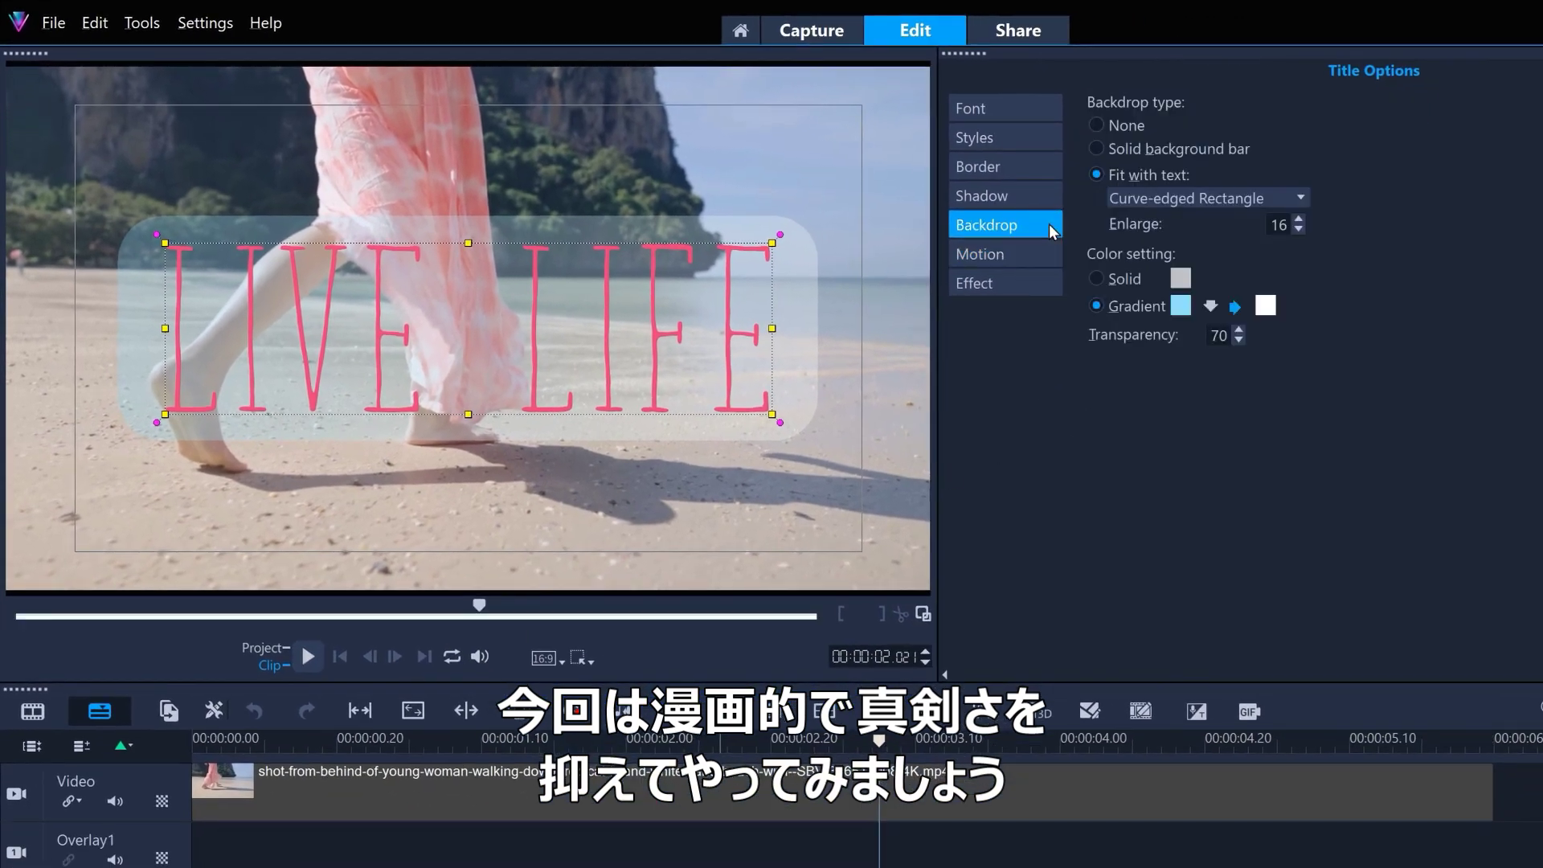
left_click(1097, 129)
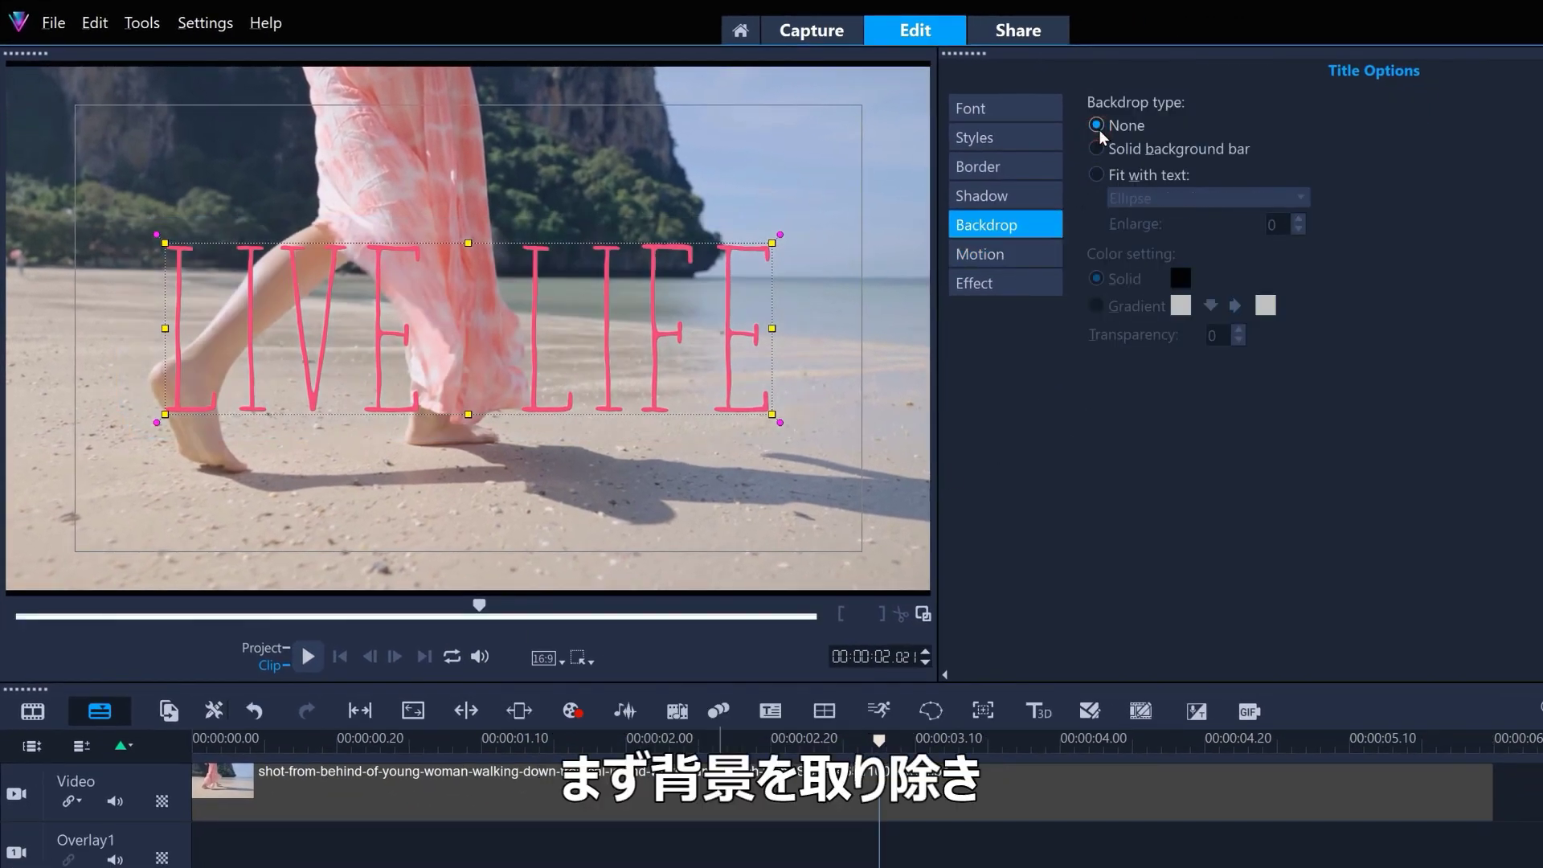
left_click(1000, 109)
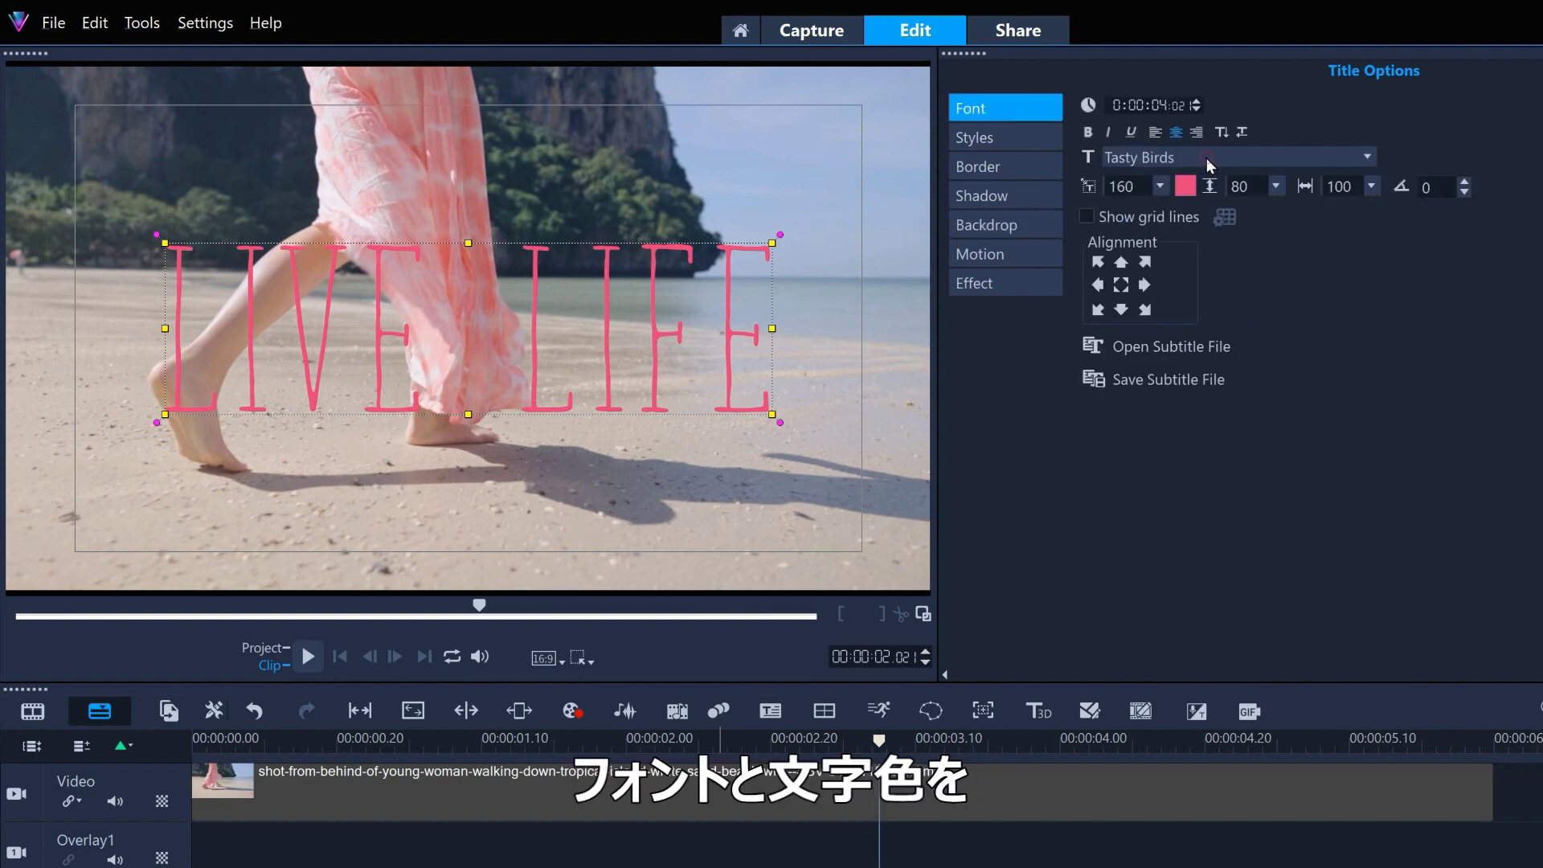
left_click(1209, 164)
scroll(1189, 241, "up", 20)
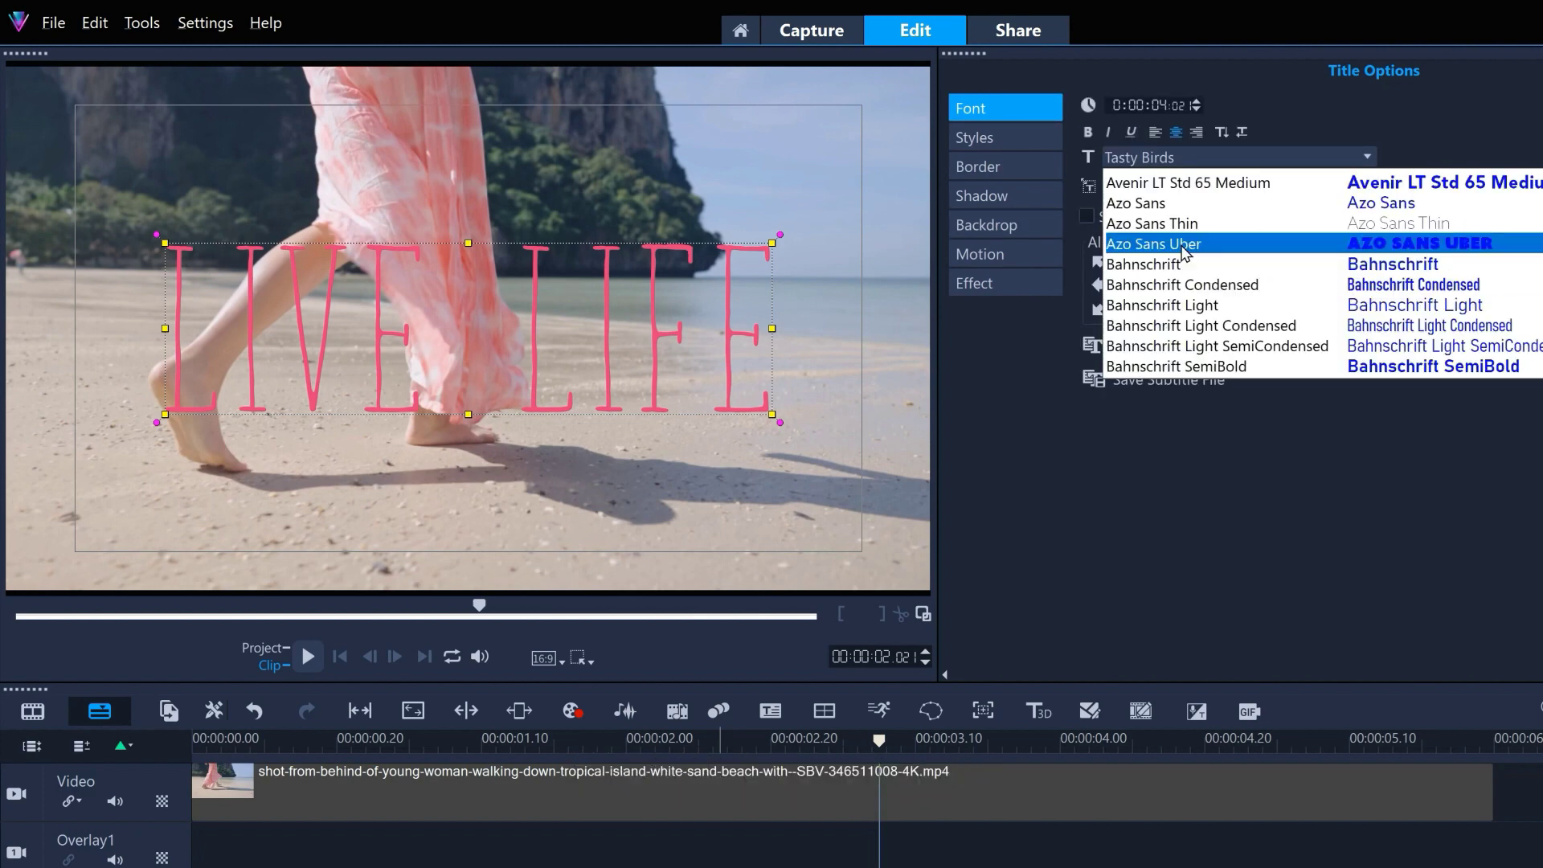
left_click(1184, 244)
left_click(1161, 187)
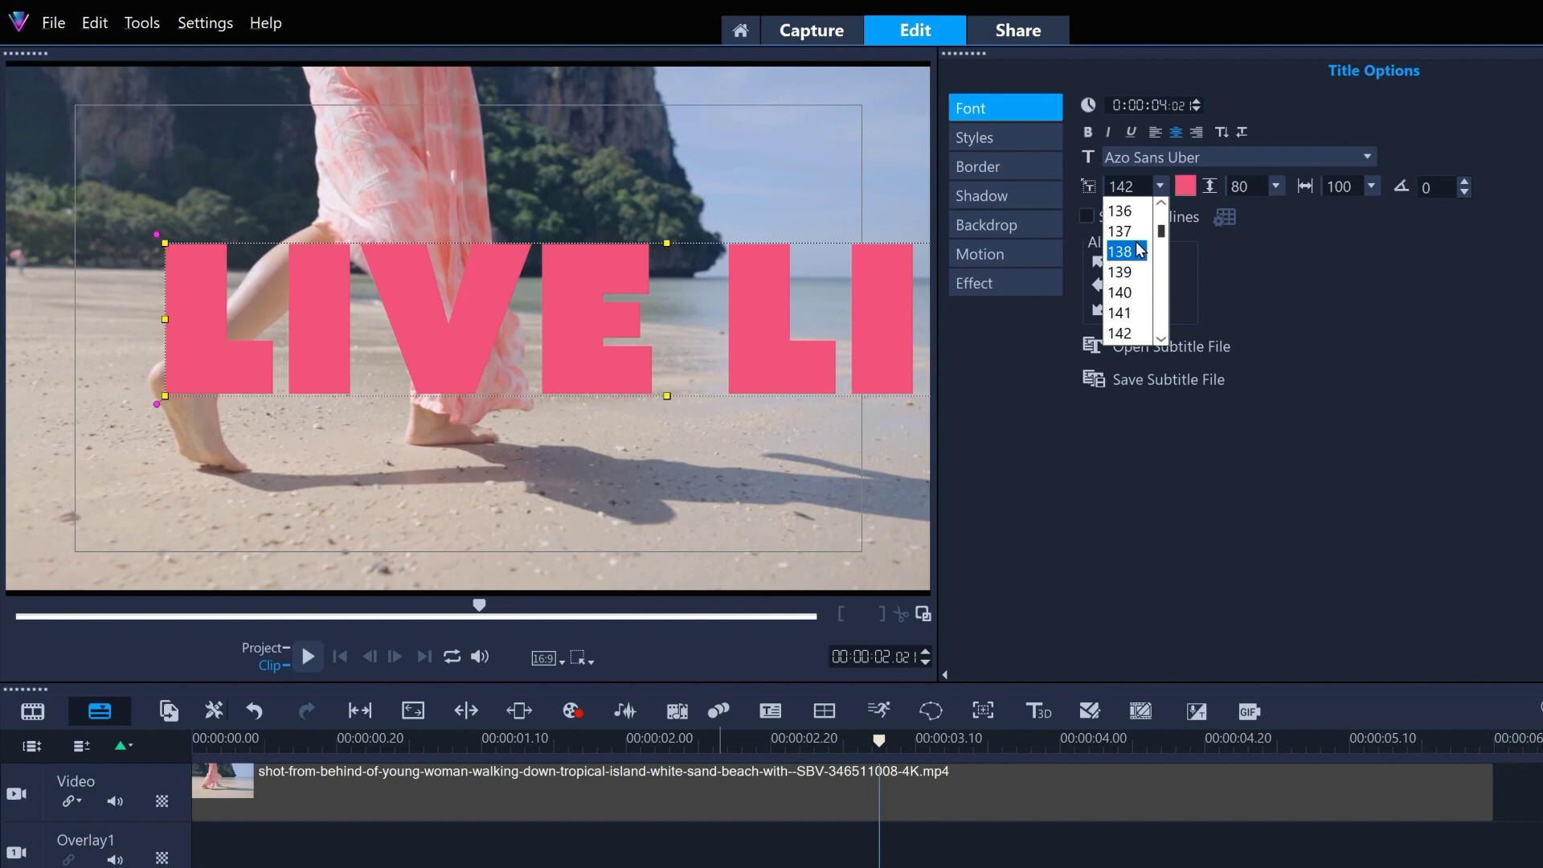
left_click(1119, 210)
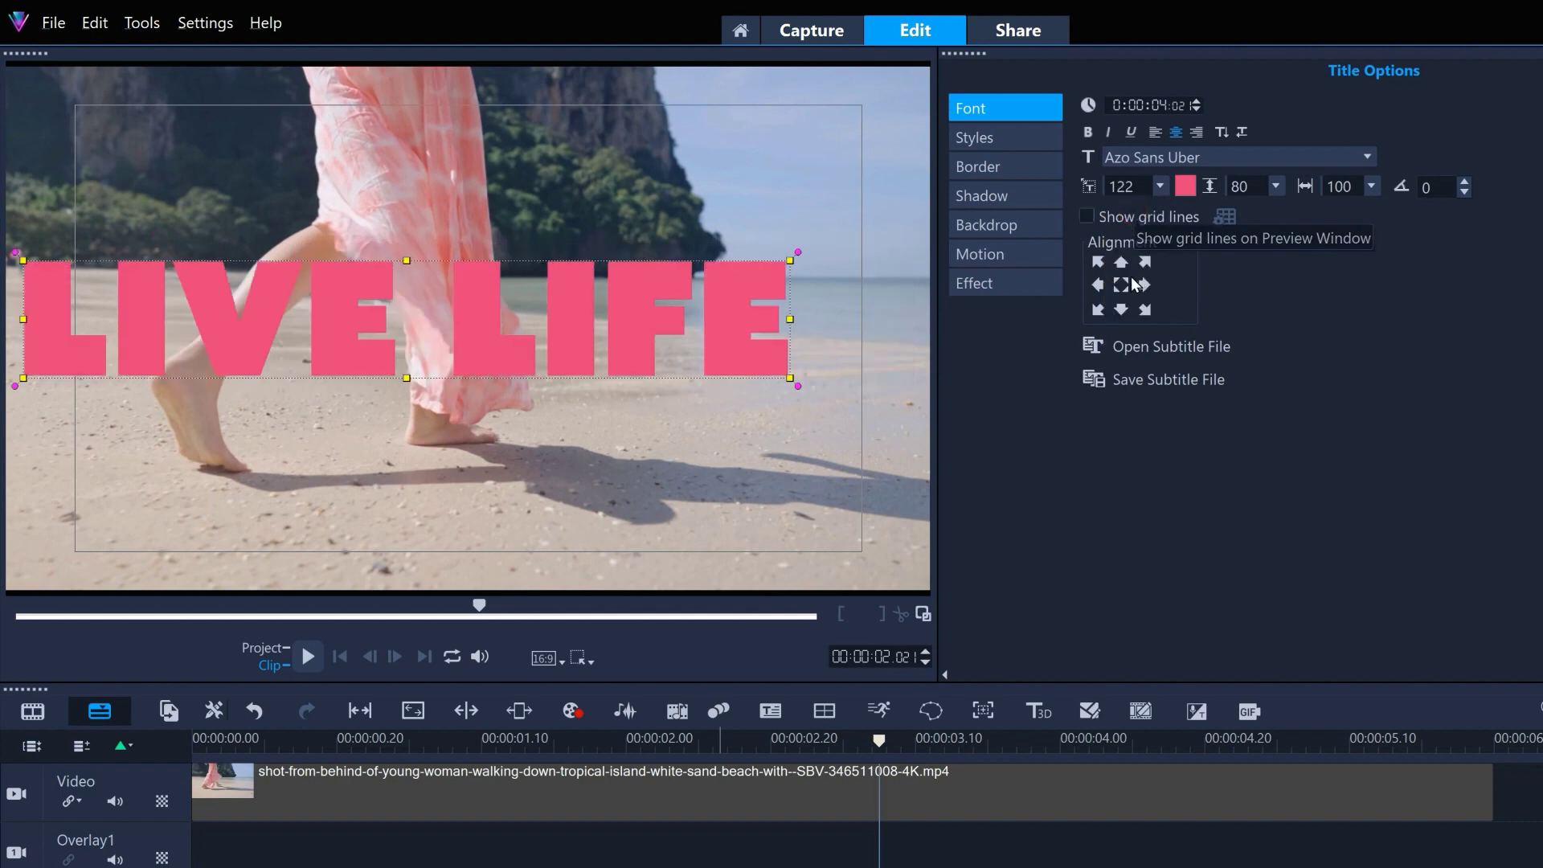
left_click(1125, 287)
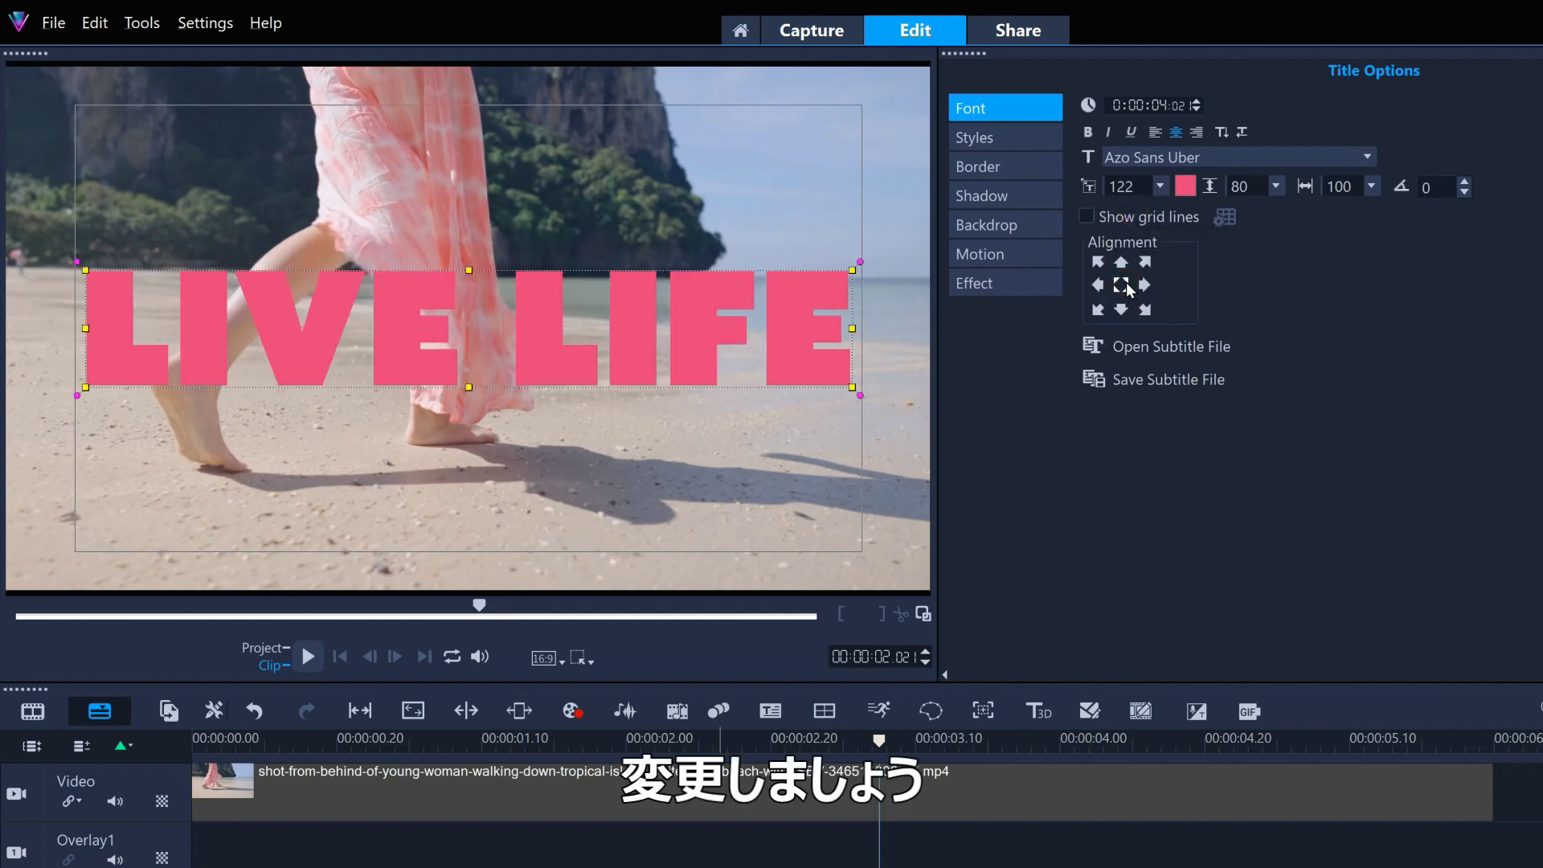
Step: Colour the title text cyan with RGB values 0, 199, 221
left_click(1185, 189)
scroll(1299, 354, "down", 1)
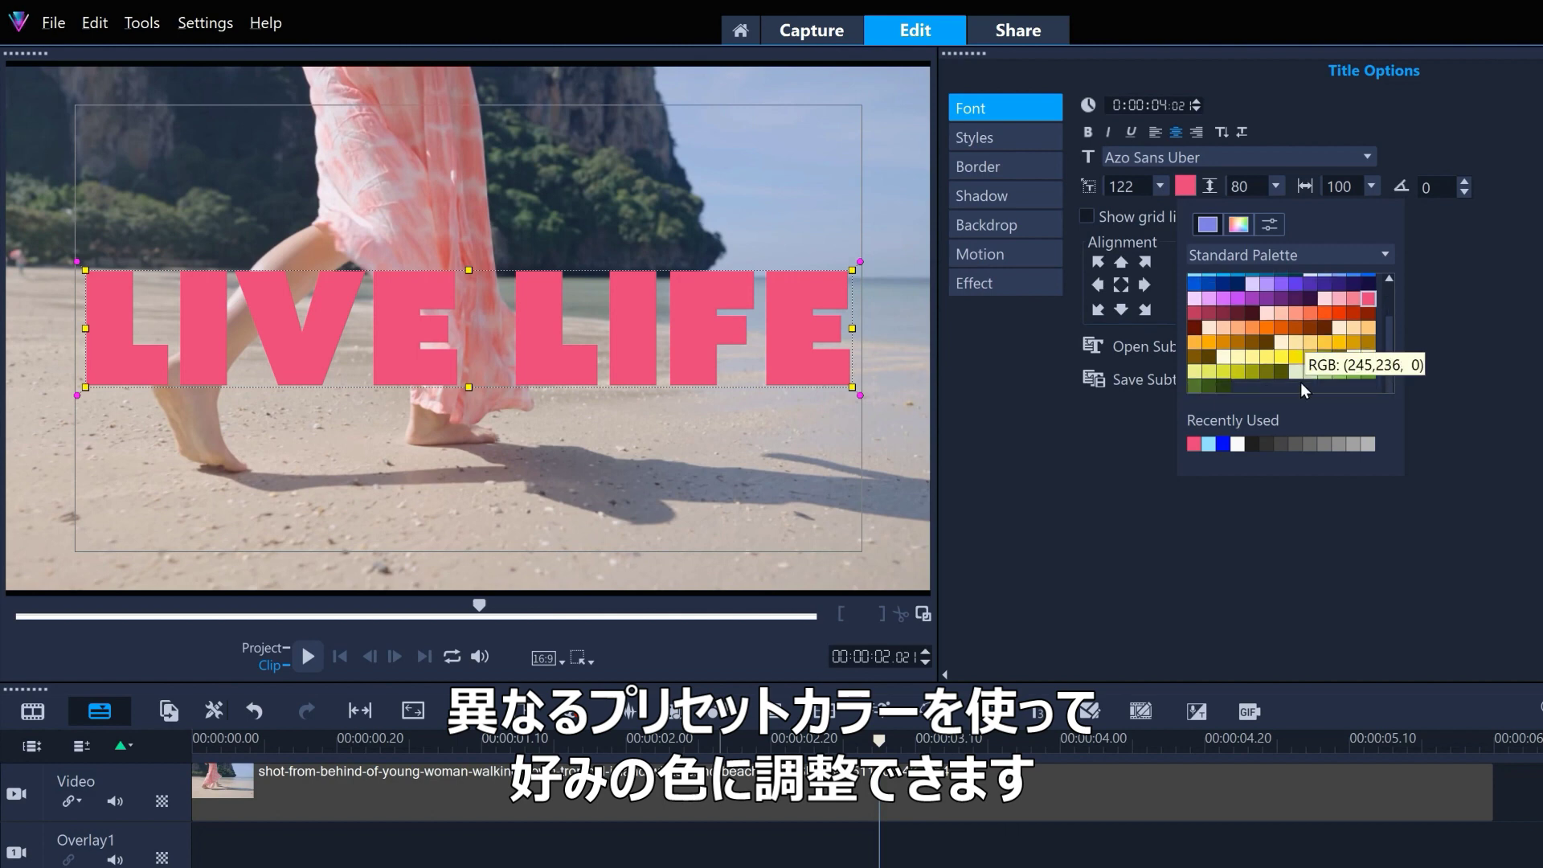
left_click(1336, 374)
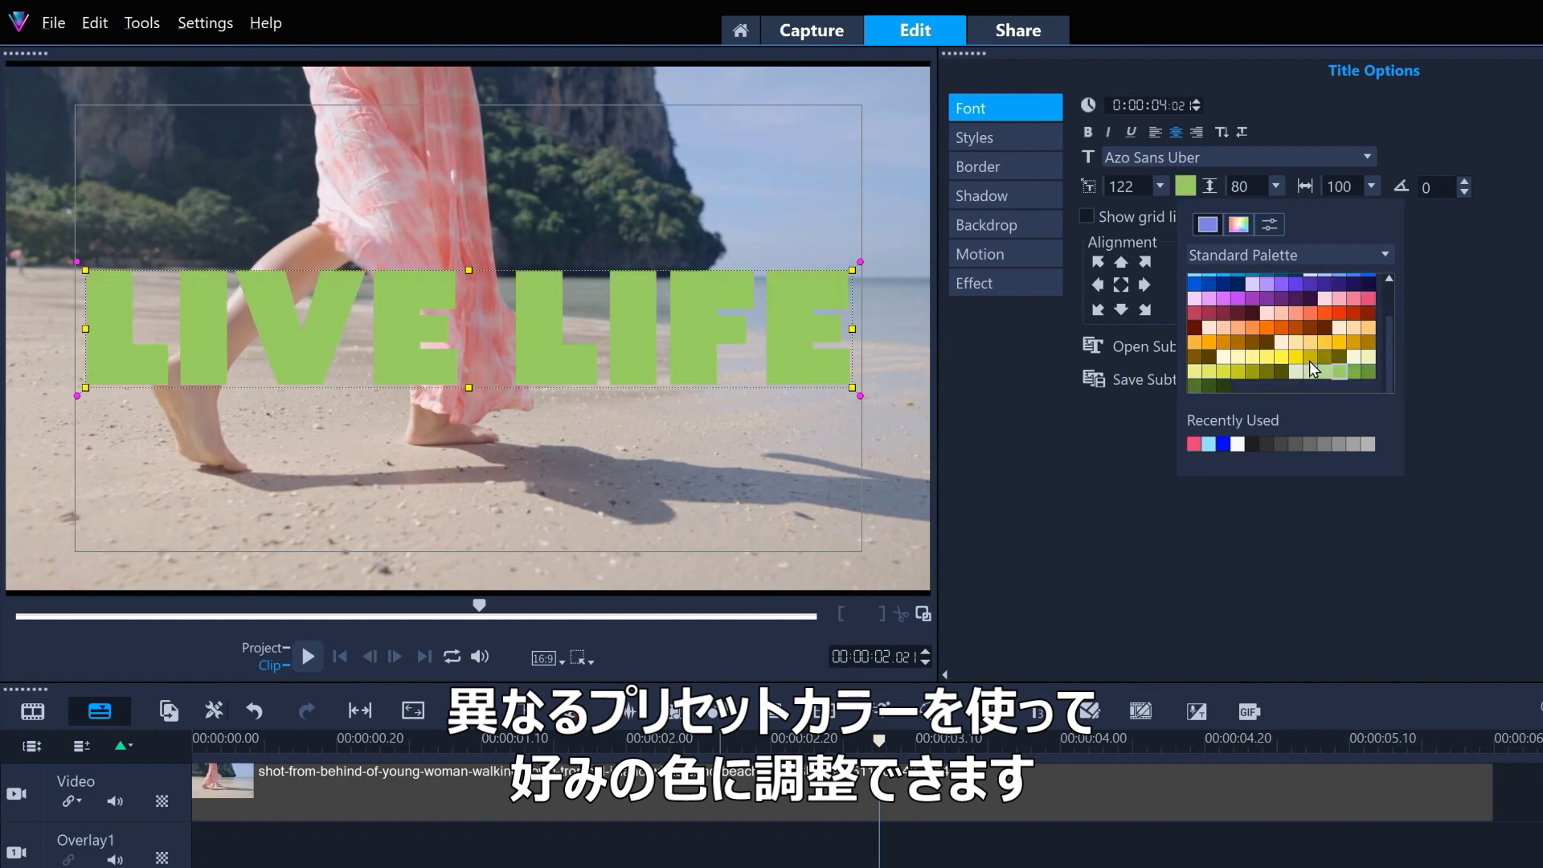
left_click(1234, 326)
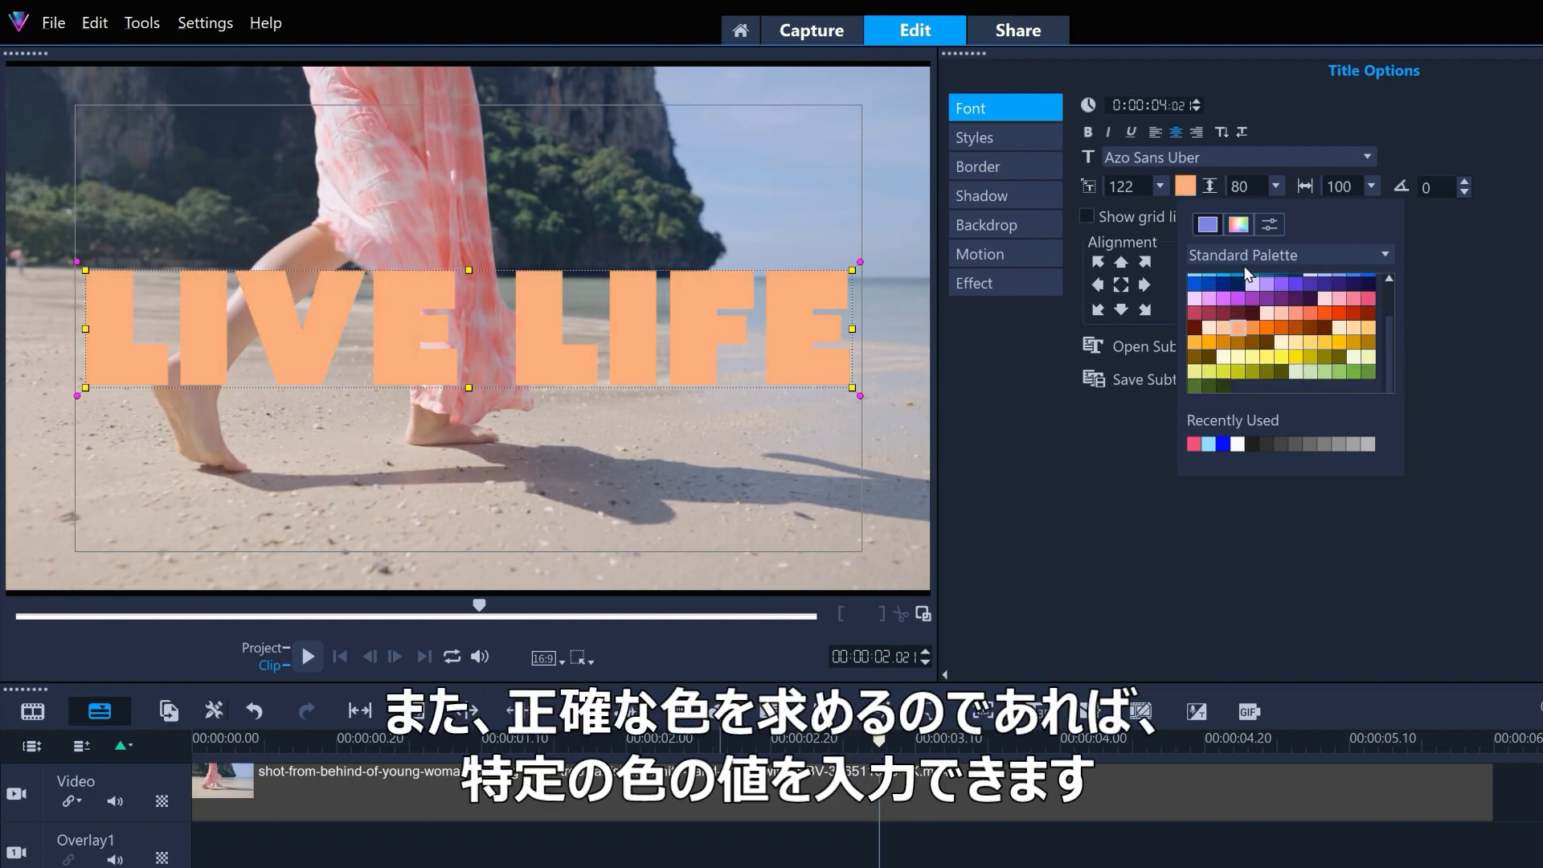
left_click(1270, 227)
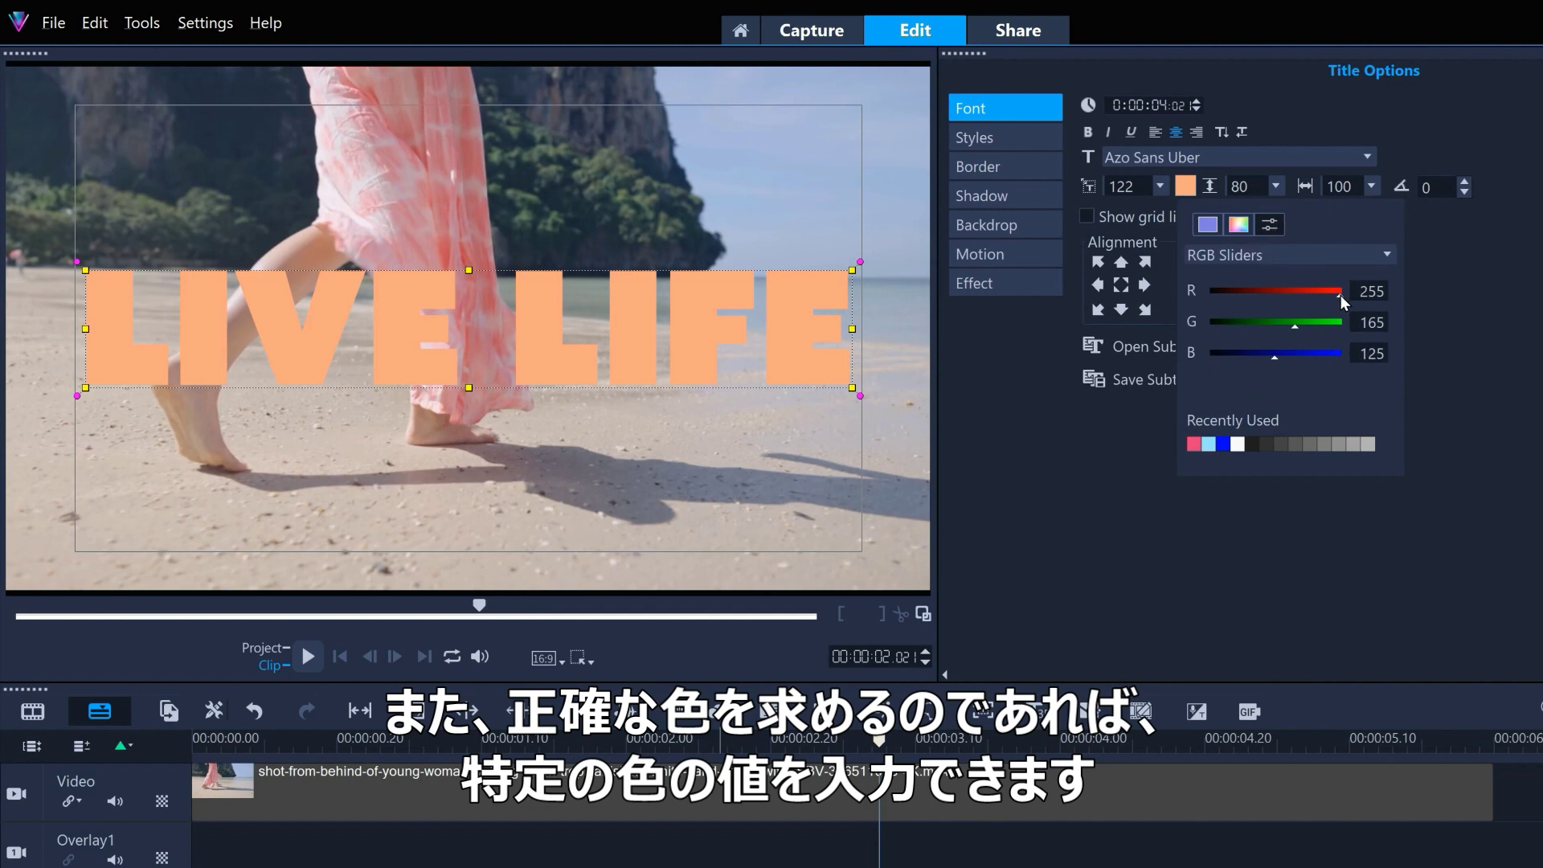
left_click_drag(1340, 296, 1101, 314)
double_click(1372, 321)
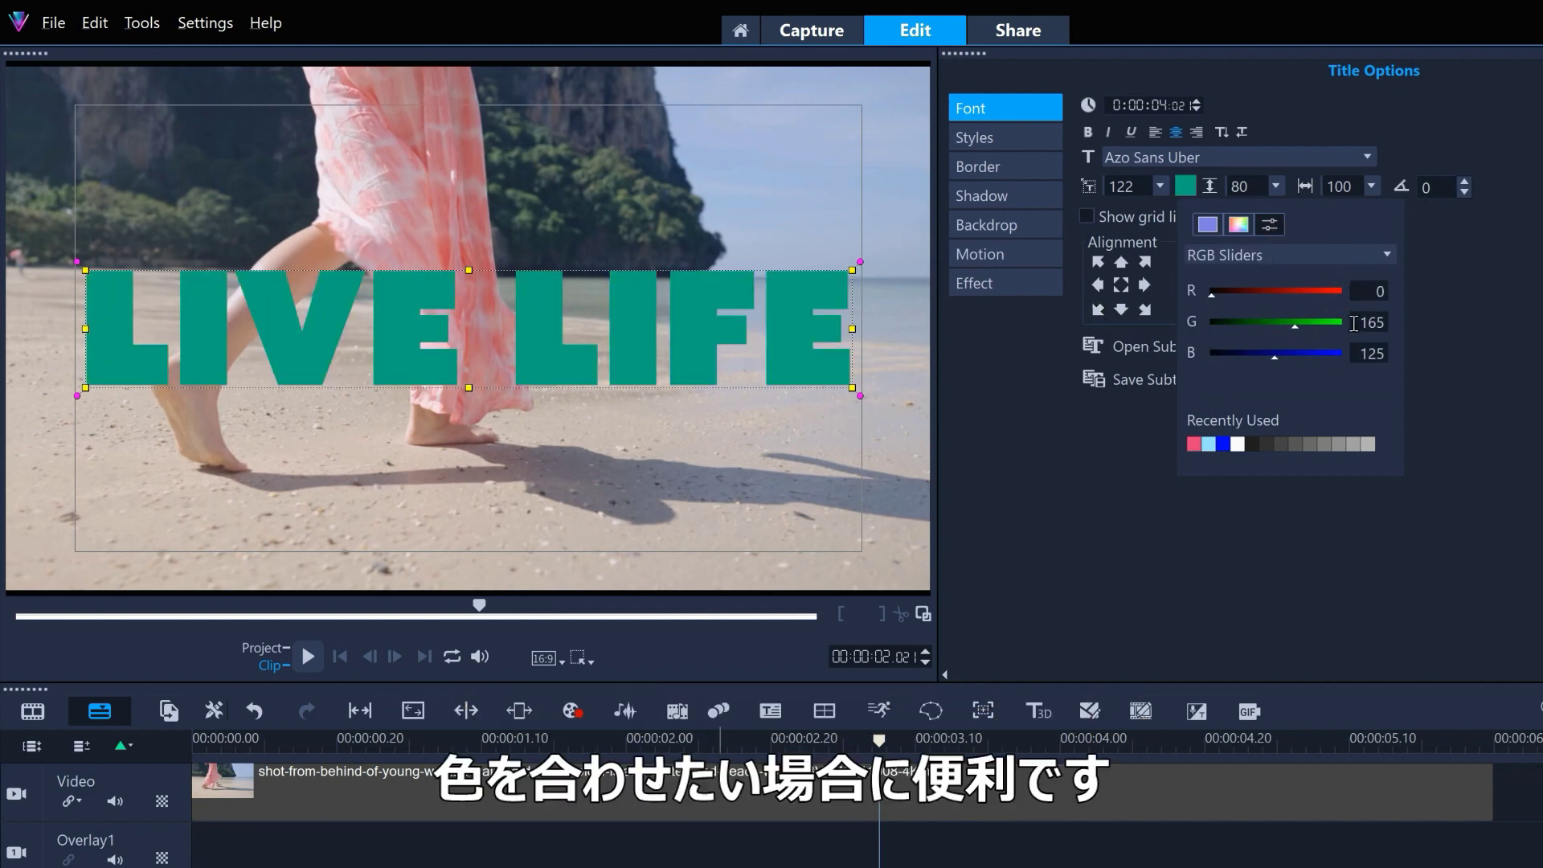
type("199")
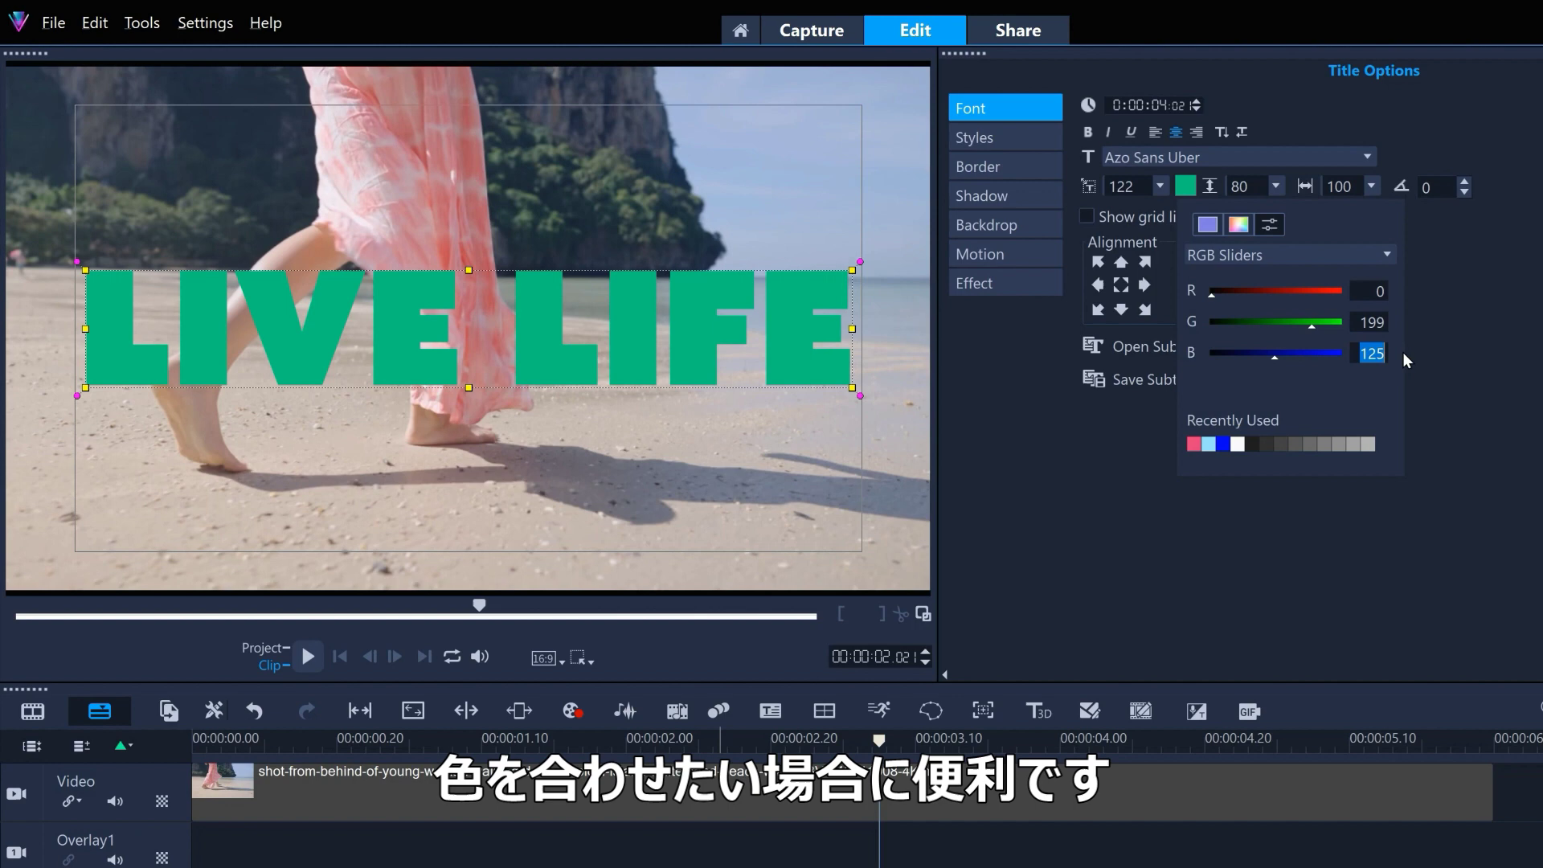
type("221")
left_click(1524, 364)
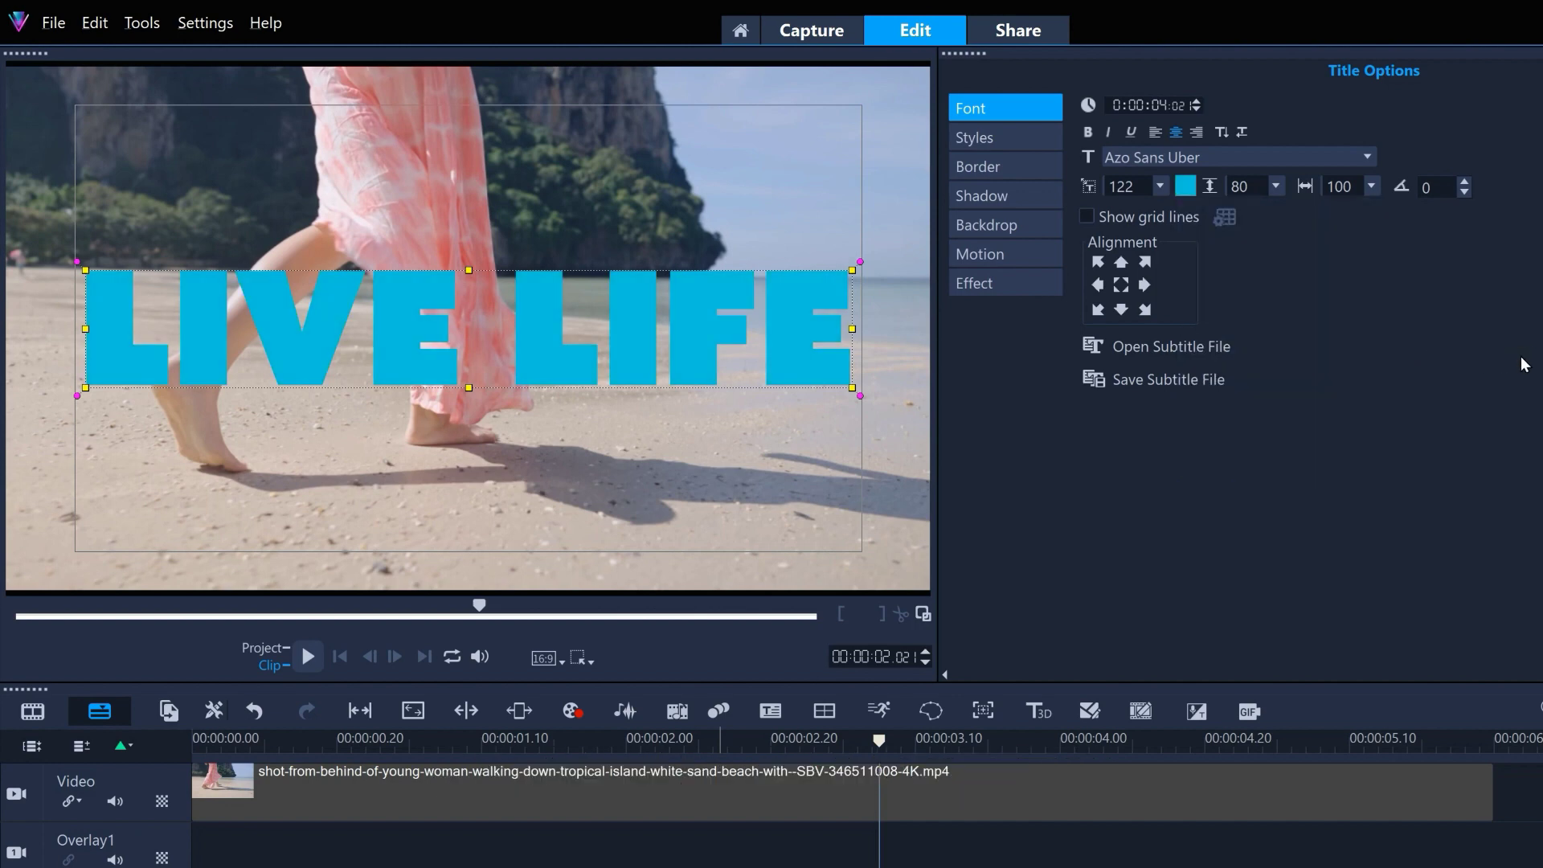
Step: Give the title a fully opaque drop shadow offset 5 by 5
left_click(1035, 201)
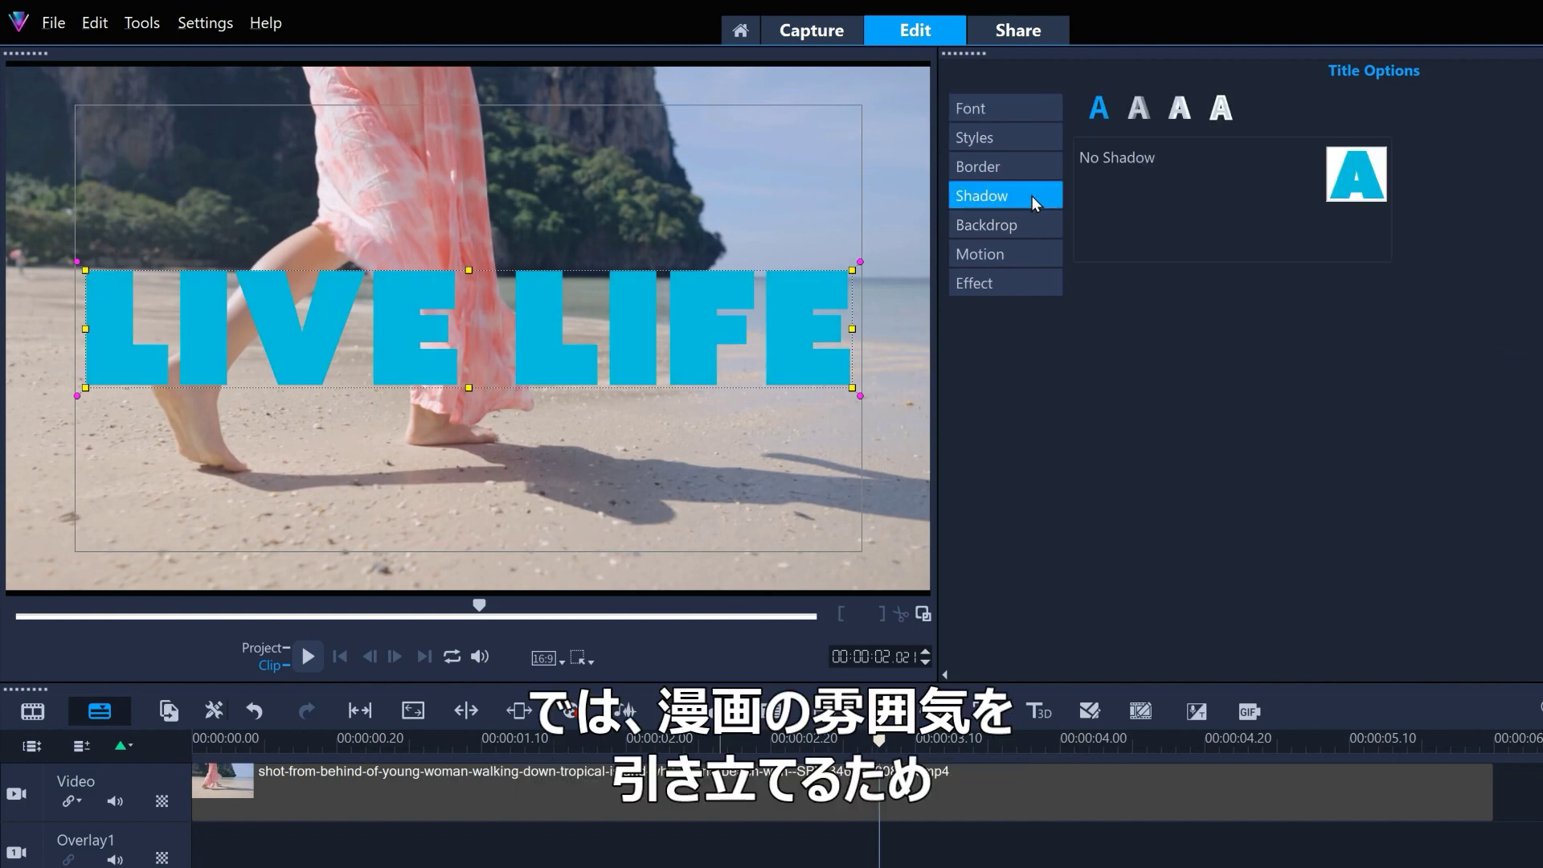
left_click(1138, 109)
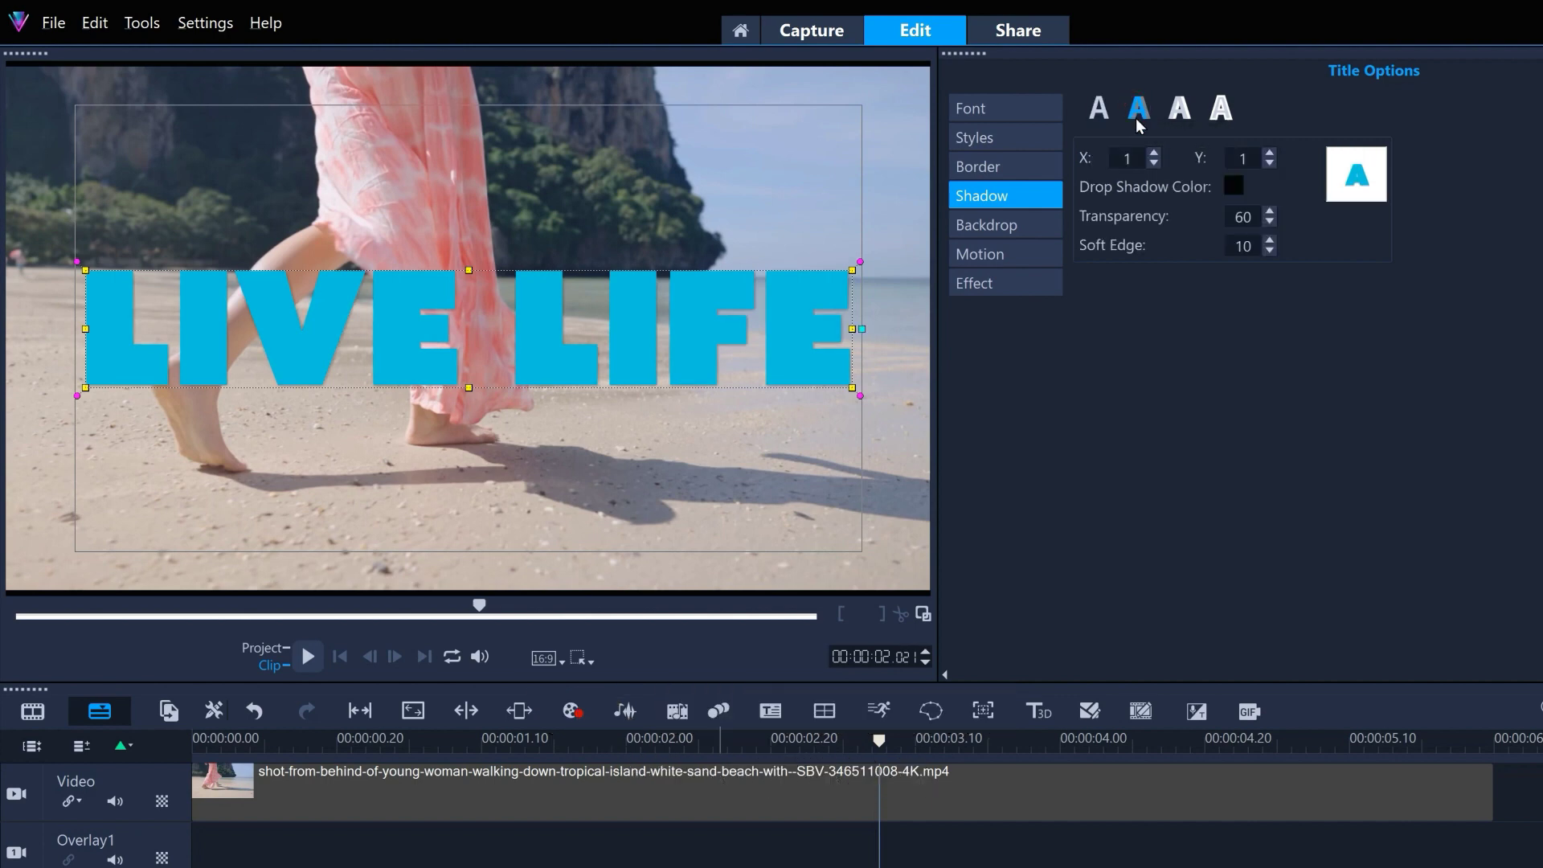
left_click(1155, 154)
left_click(1155, 153)
left_click(1155, 153)
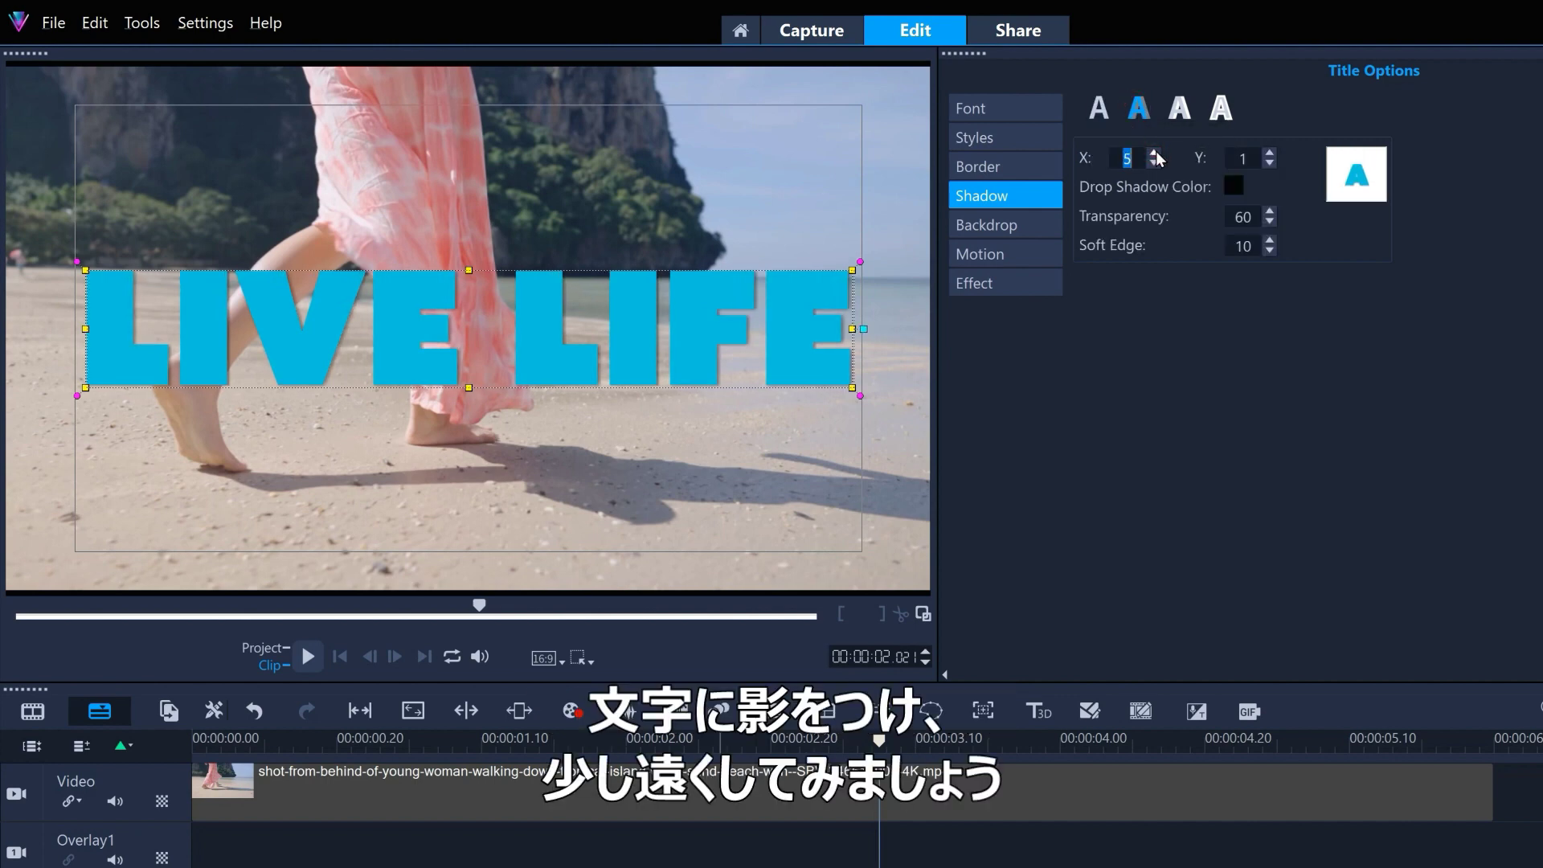
left_click(1269, 154)
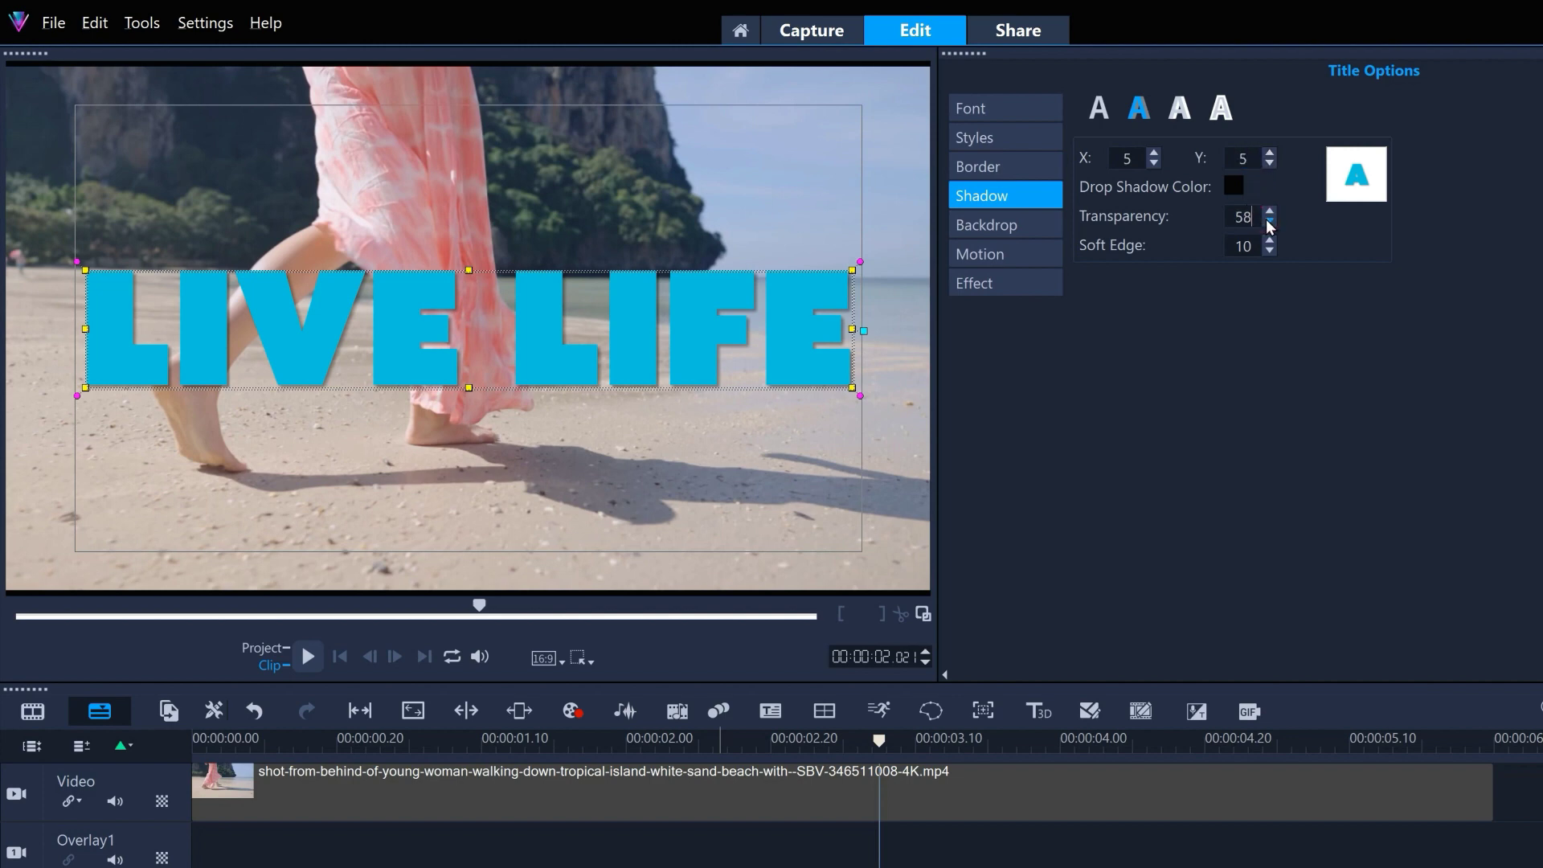
left_click_drag(1268, 223, 1268, 222)
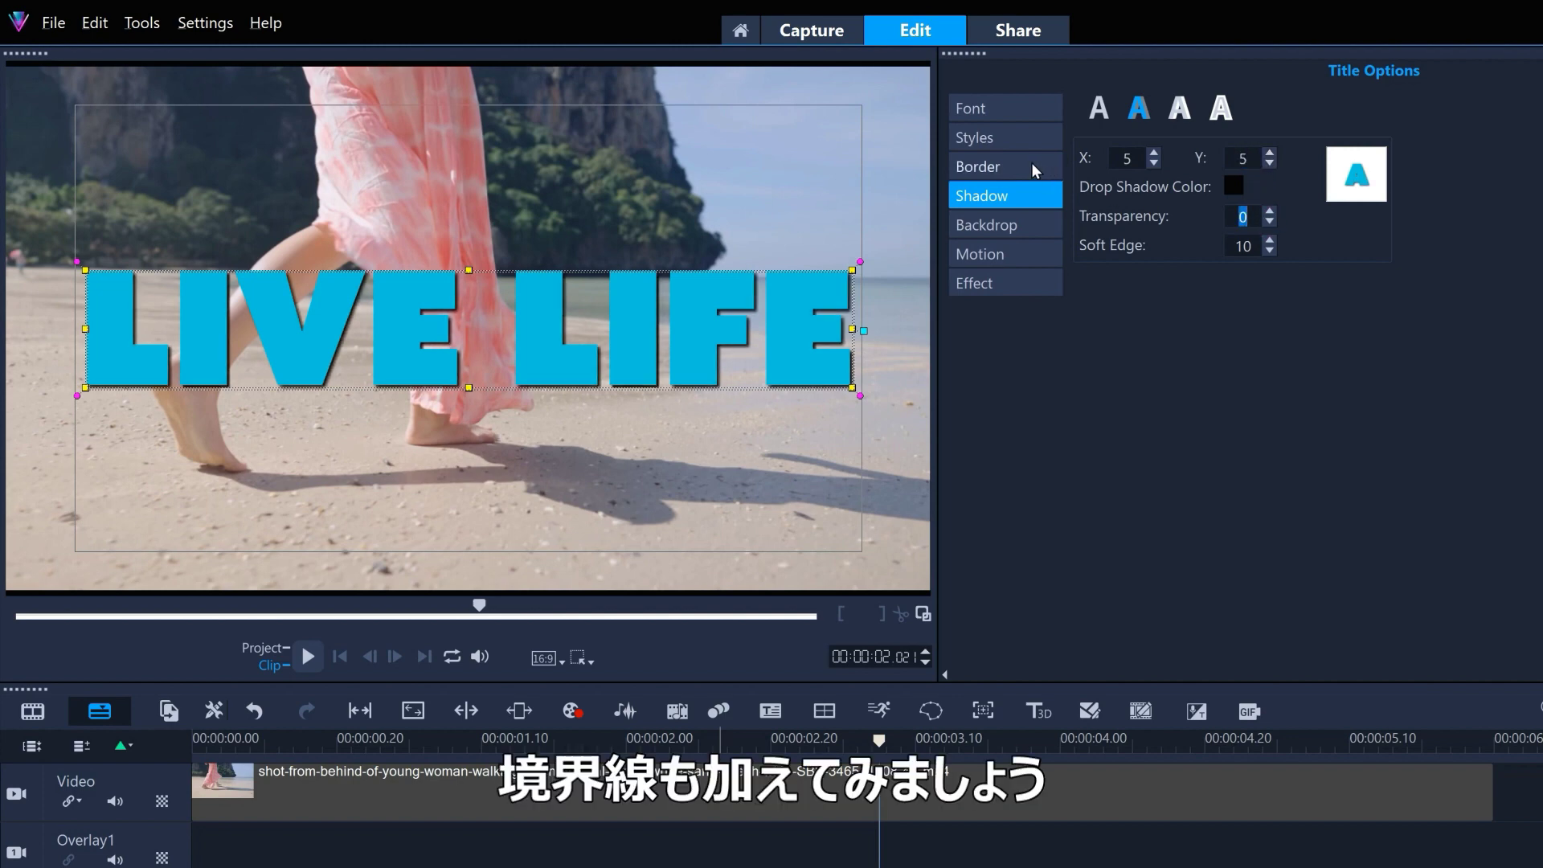
Step: Add a white outer stroke border 20 wide around the letters
left_click(1034, 168)
left_click(1086, 135)
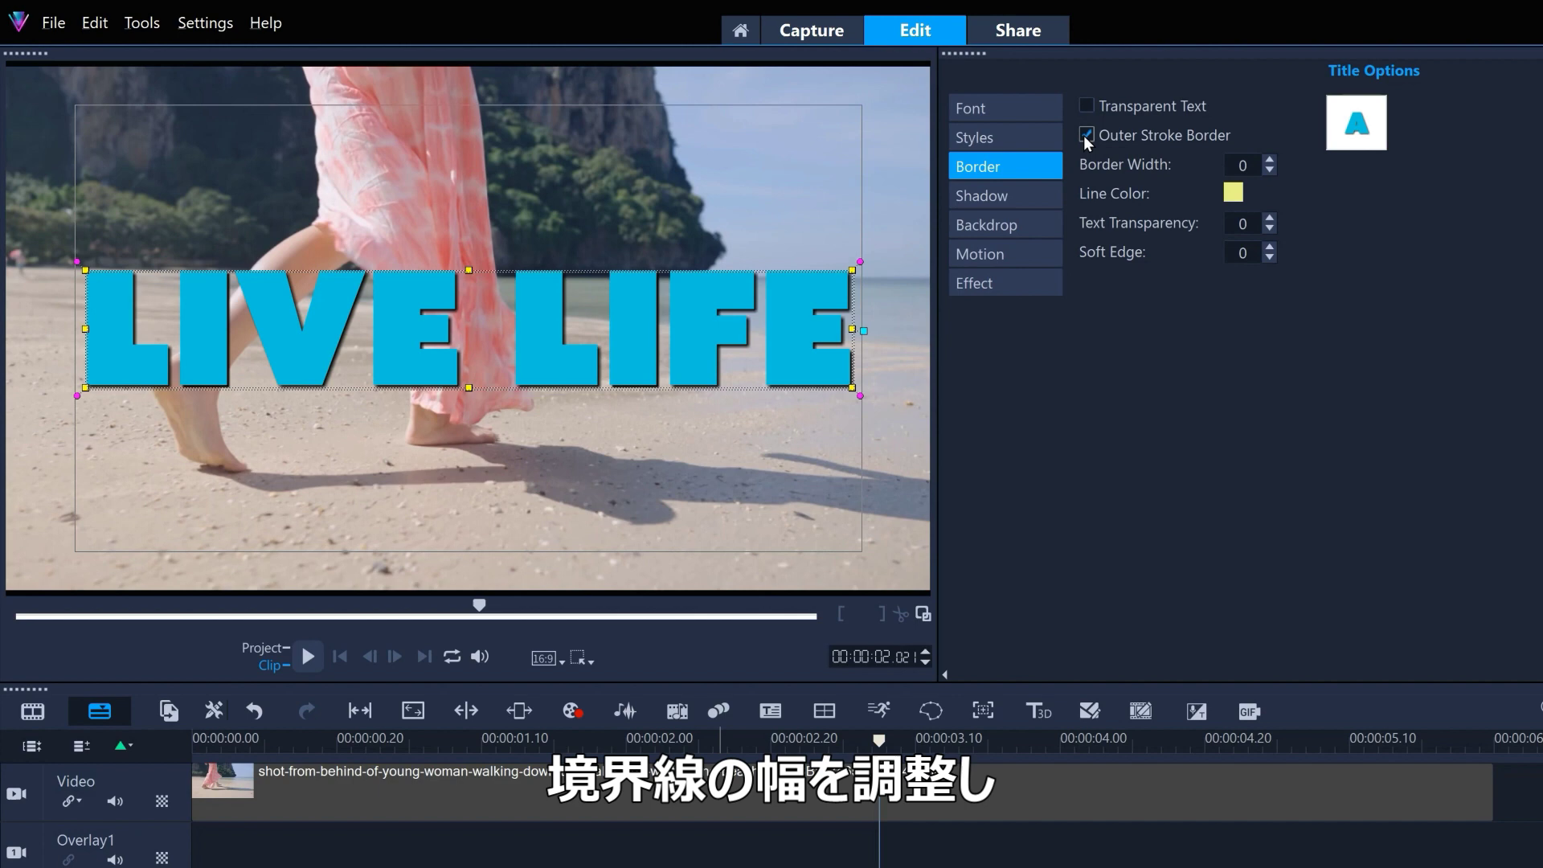
left_click_drag(1269, 164, 1270, 164)
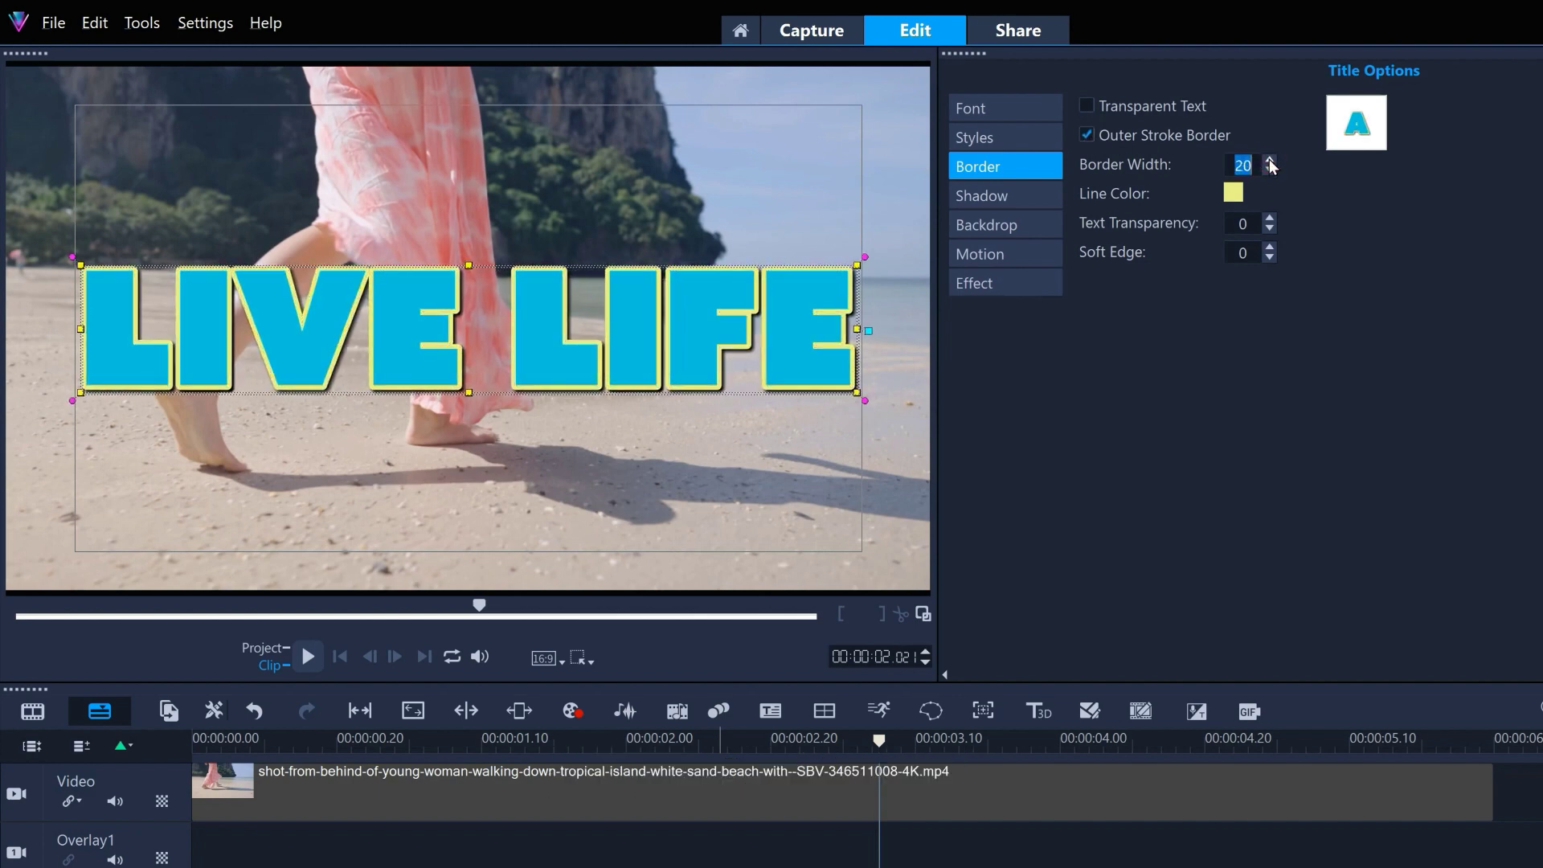
left_click(1232, 194)
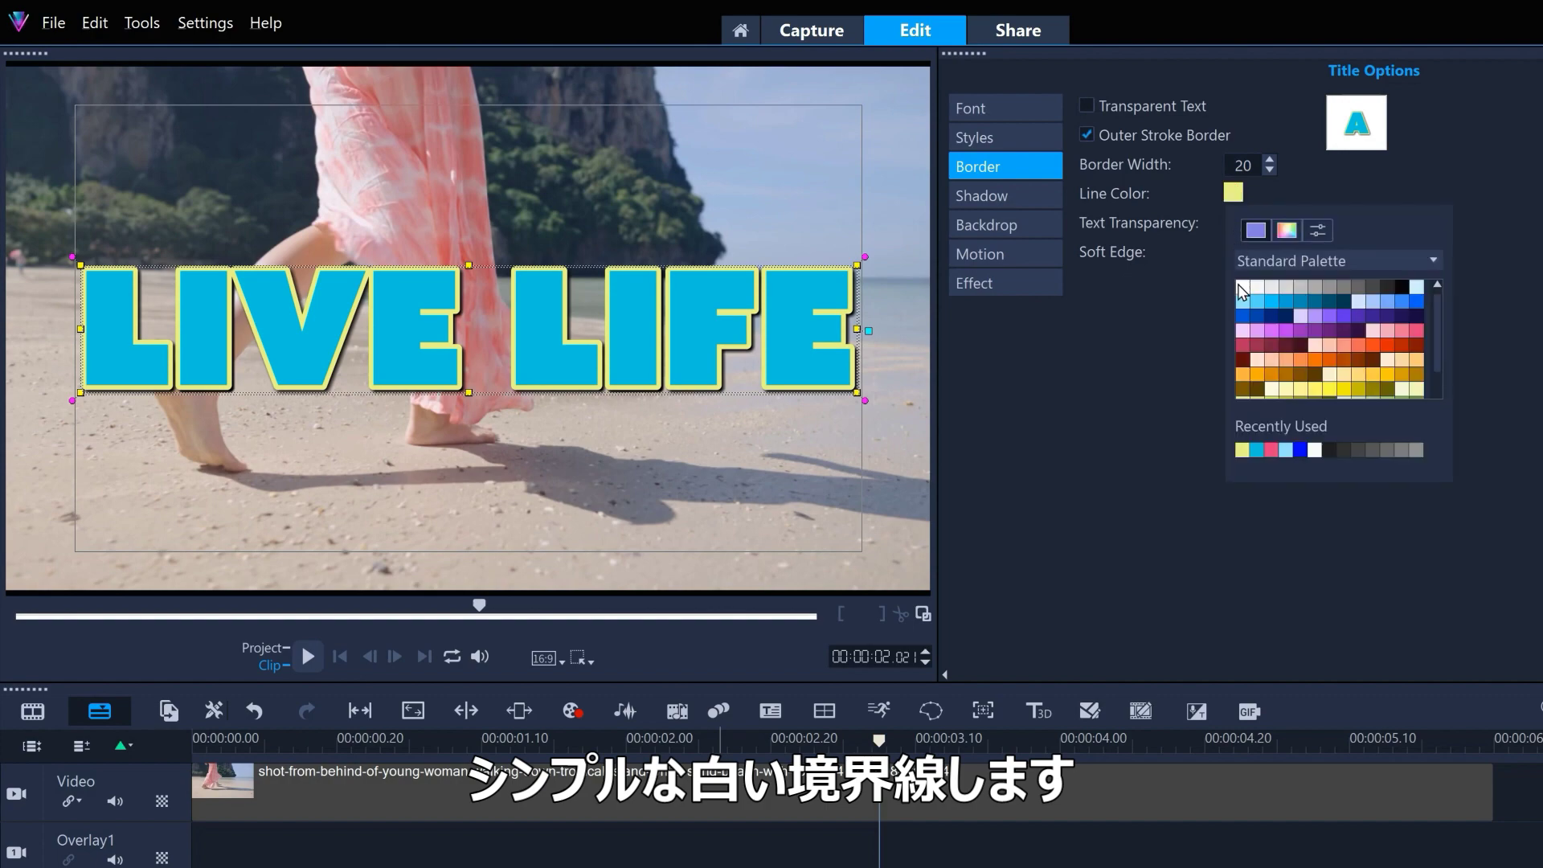
left_click(1242, 287)
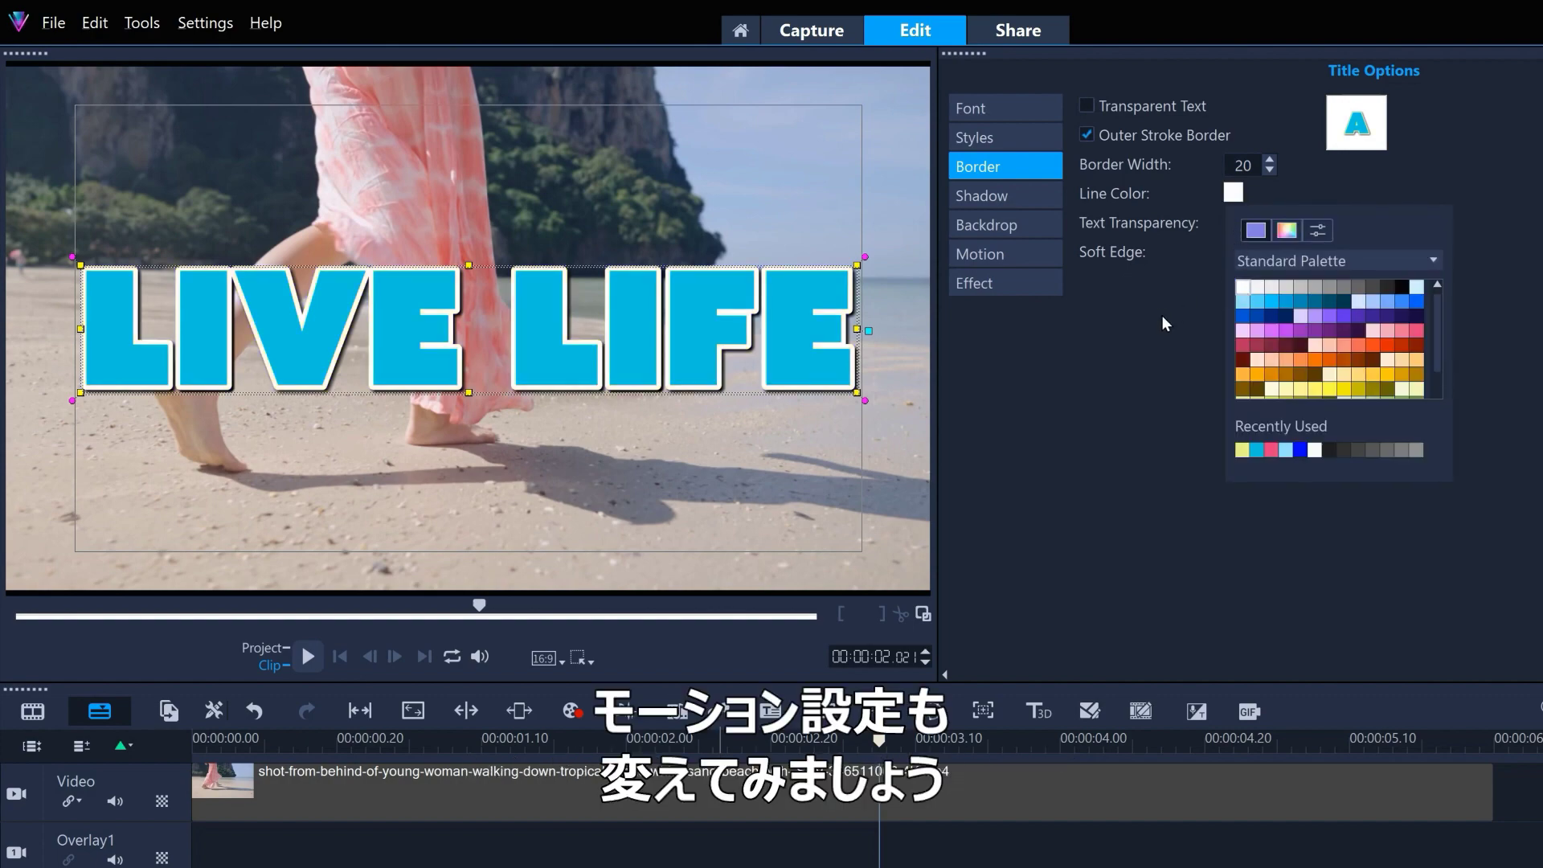
left_click(1165, 323)
Step: Apply a new Kinetic entrance preset rising from below with a user-defined duration
left_click(1025, 254)
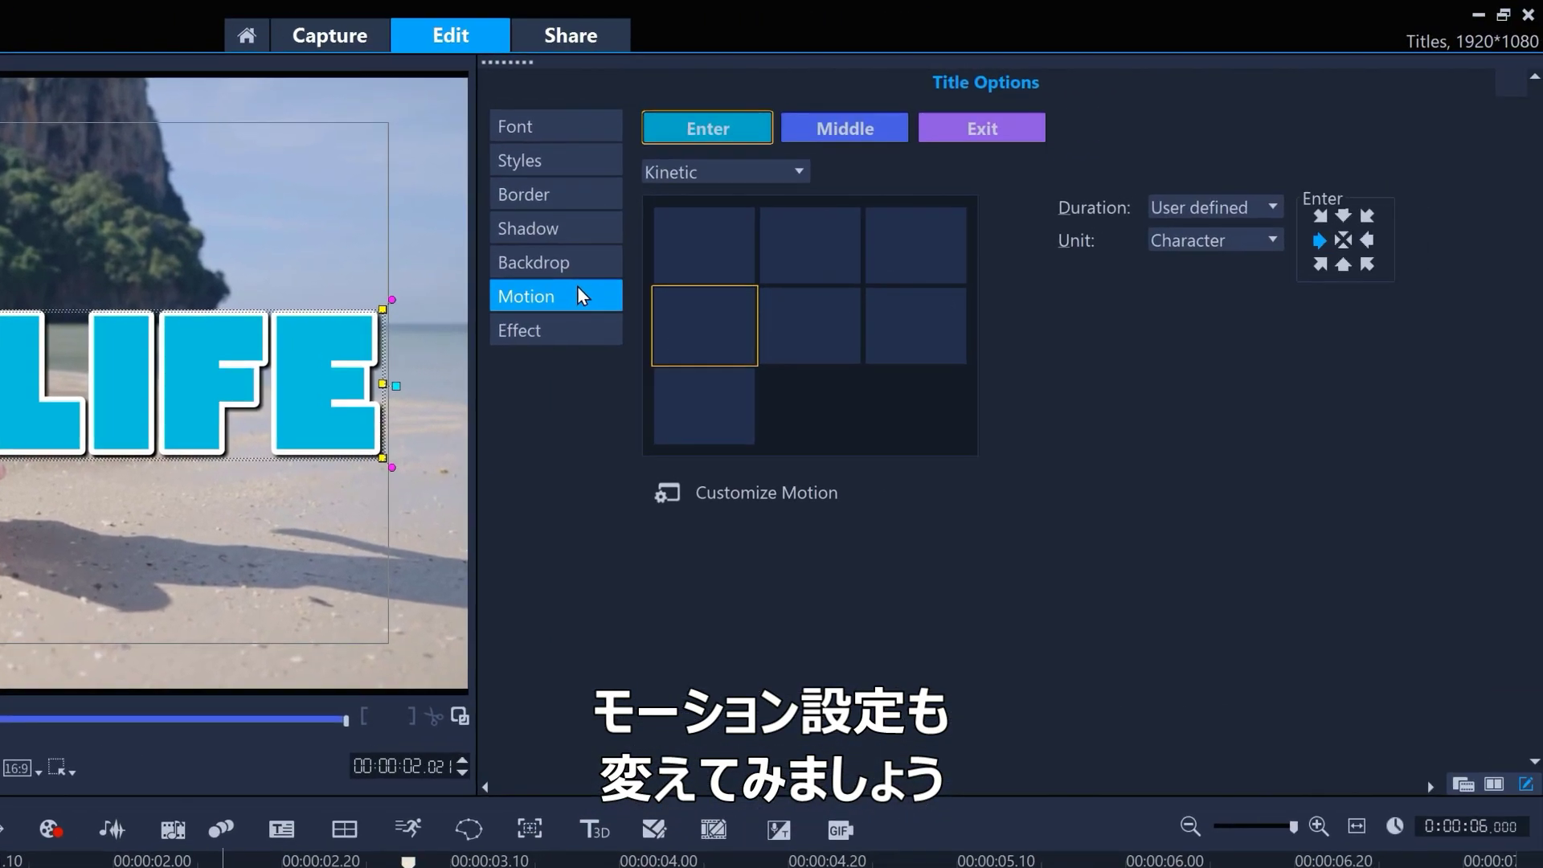
left_click(721, 405)
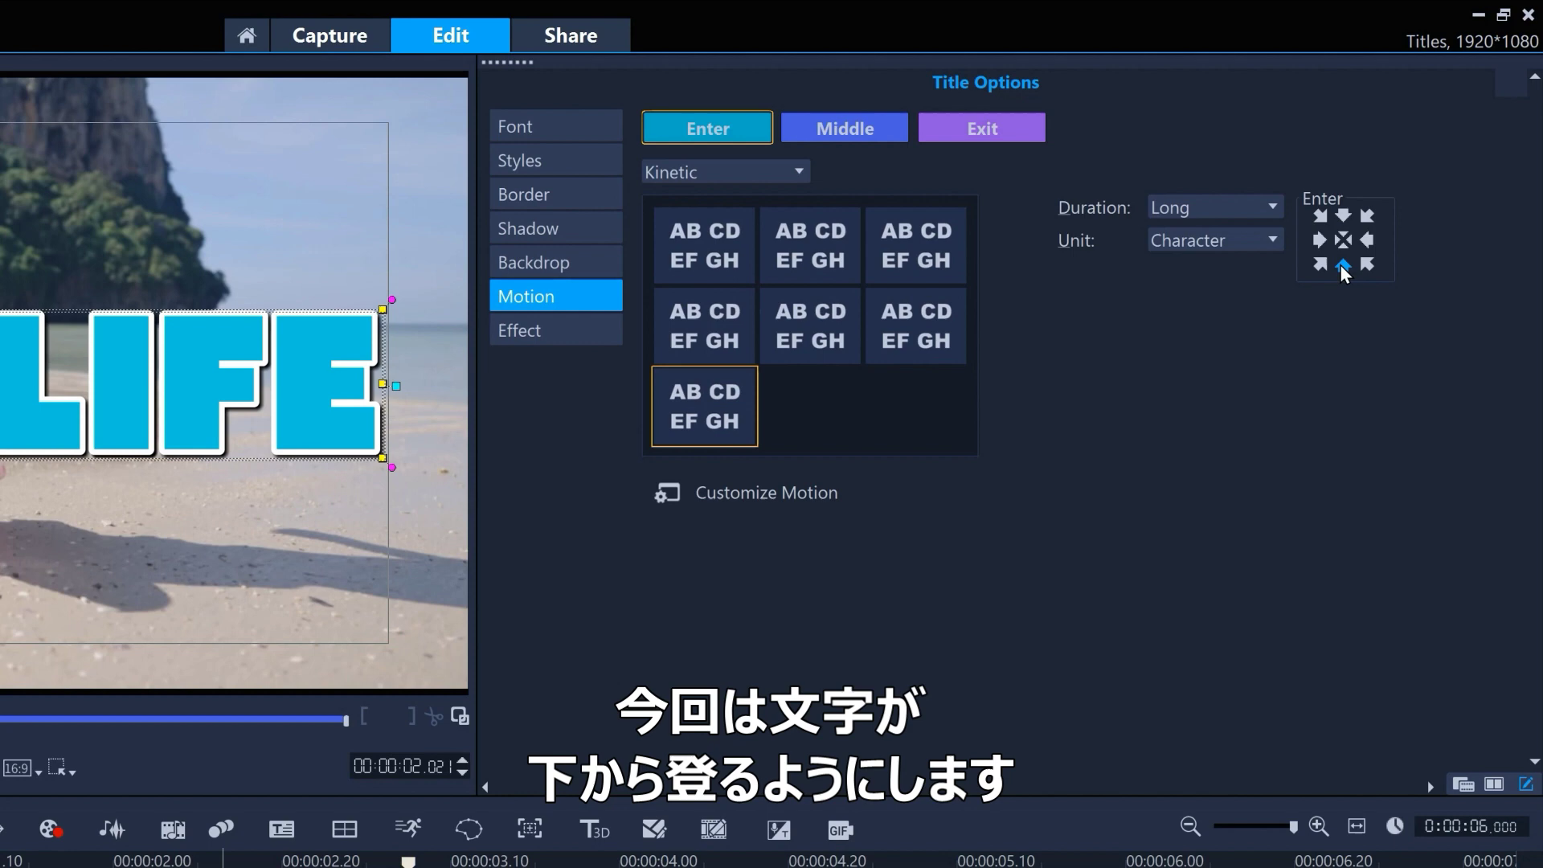
left_click(1251, 210)
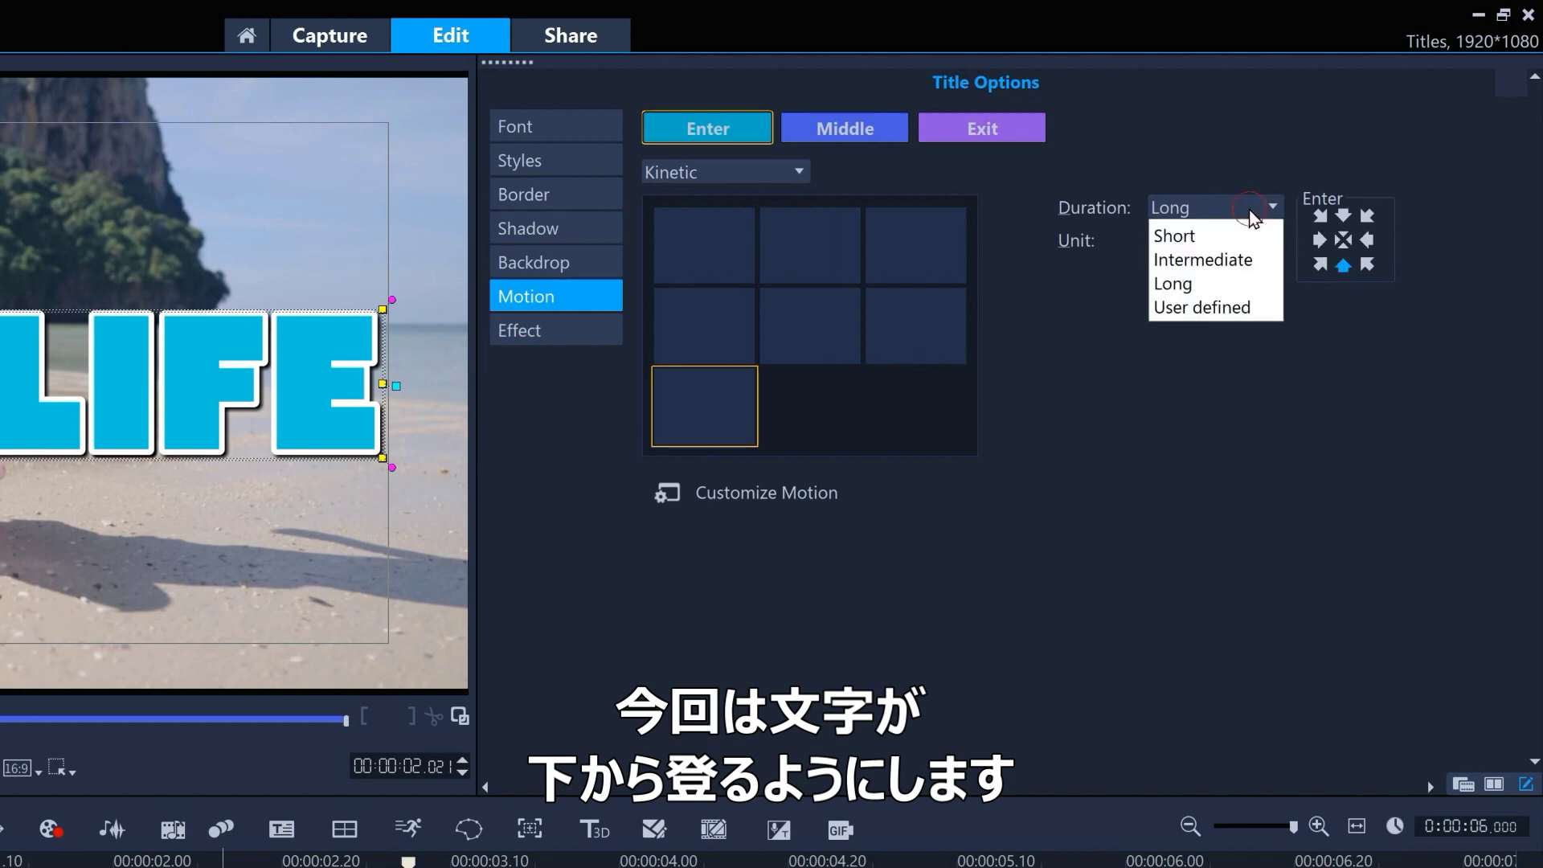
left_click(1224, 304)
Step: Give the title a Parallax exit preset with a user-defined duration
left_click(968, 131)
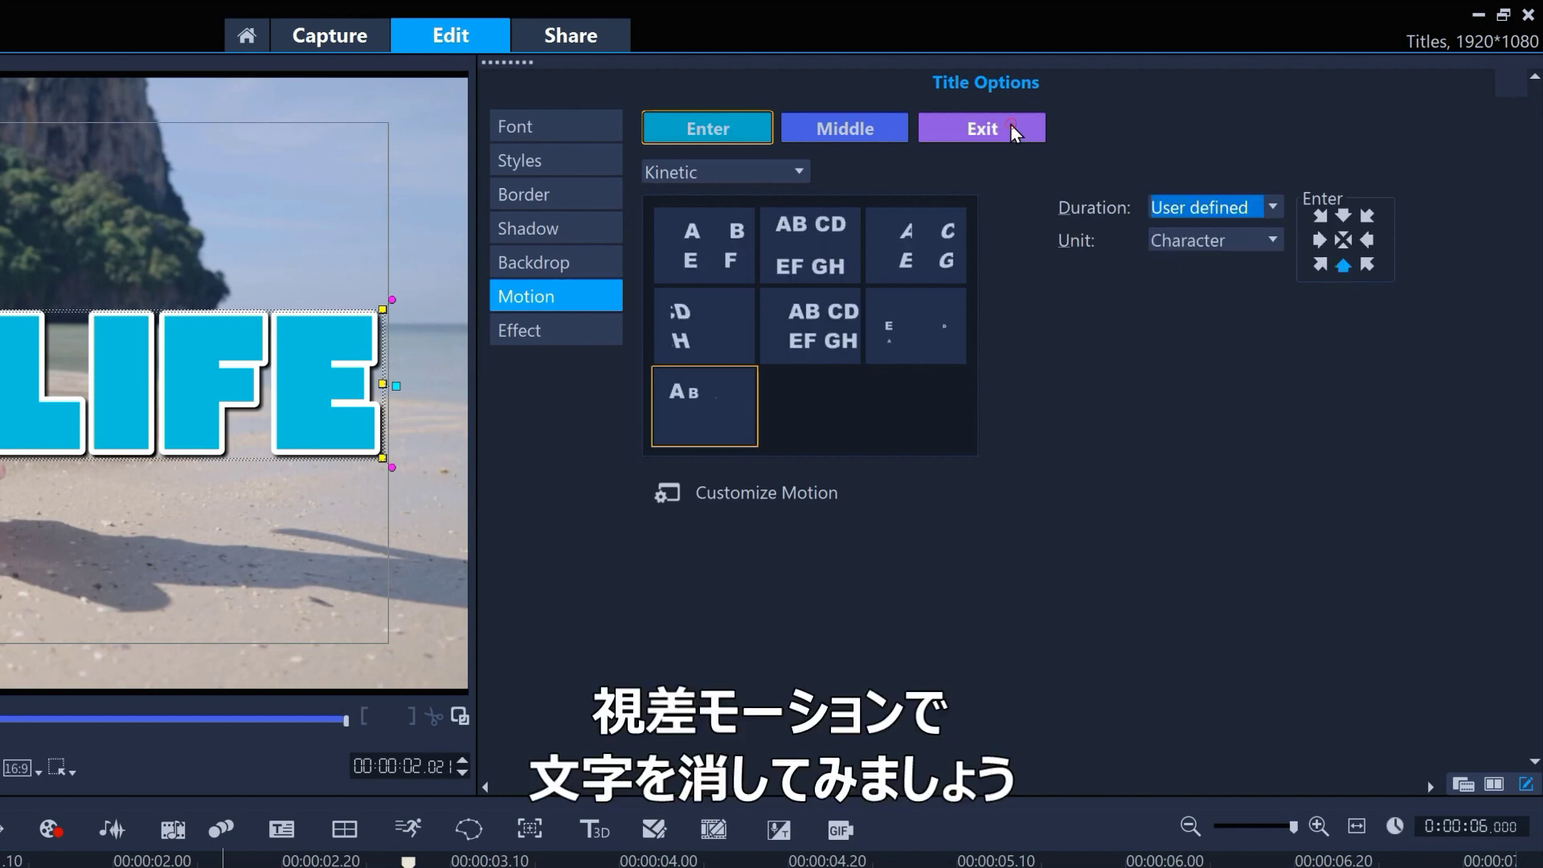
left_click(778, 175)
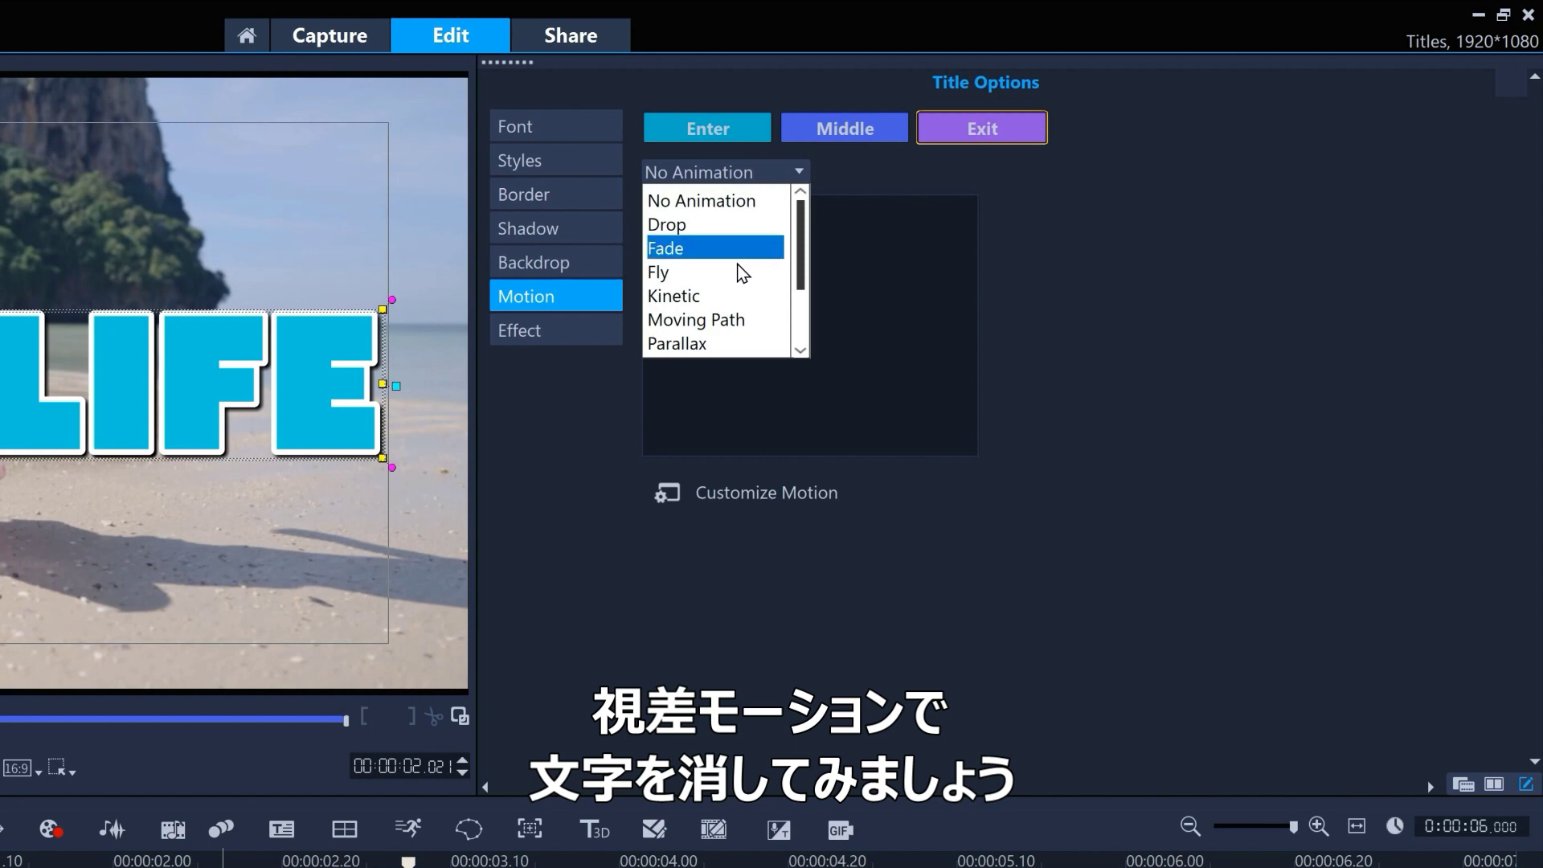
left_click(741, 342)
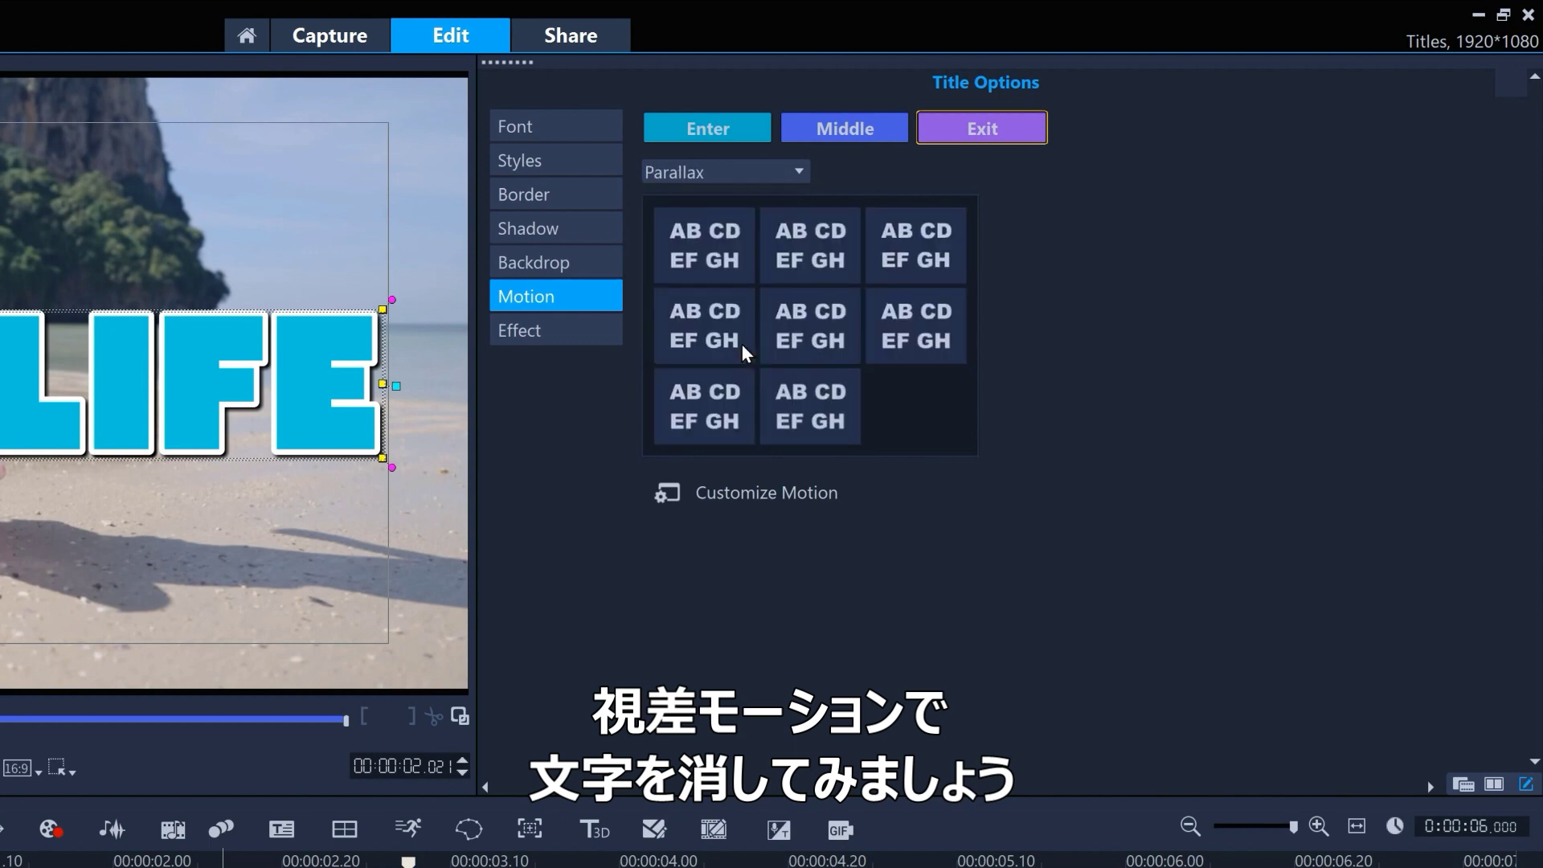
left_click(840, 254)
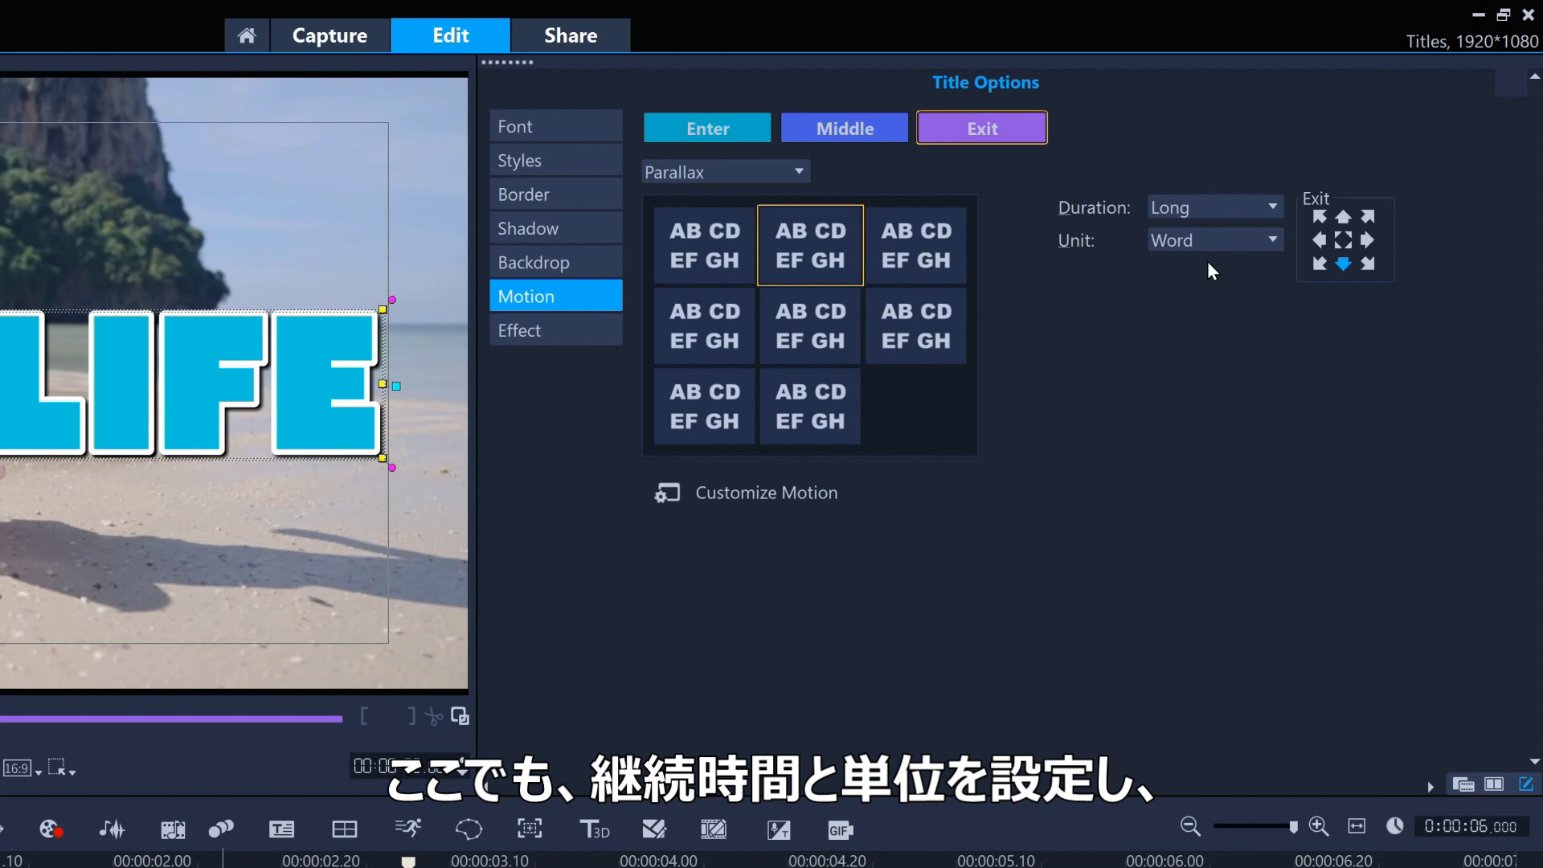
left_click(1229, 210)
left_click(1222, 305)
left_click(1217, 240)
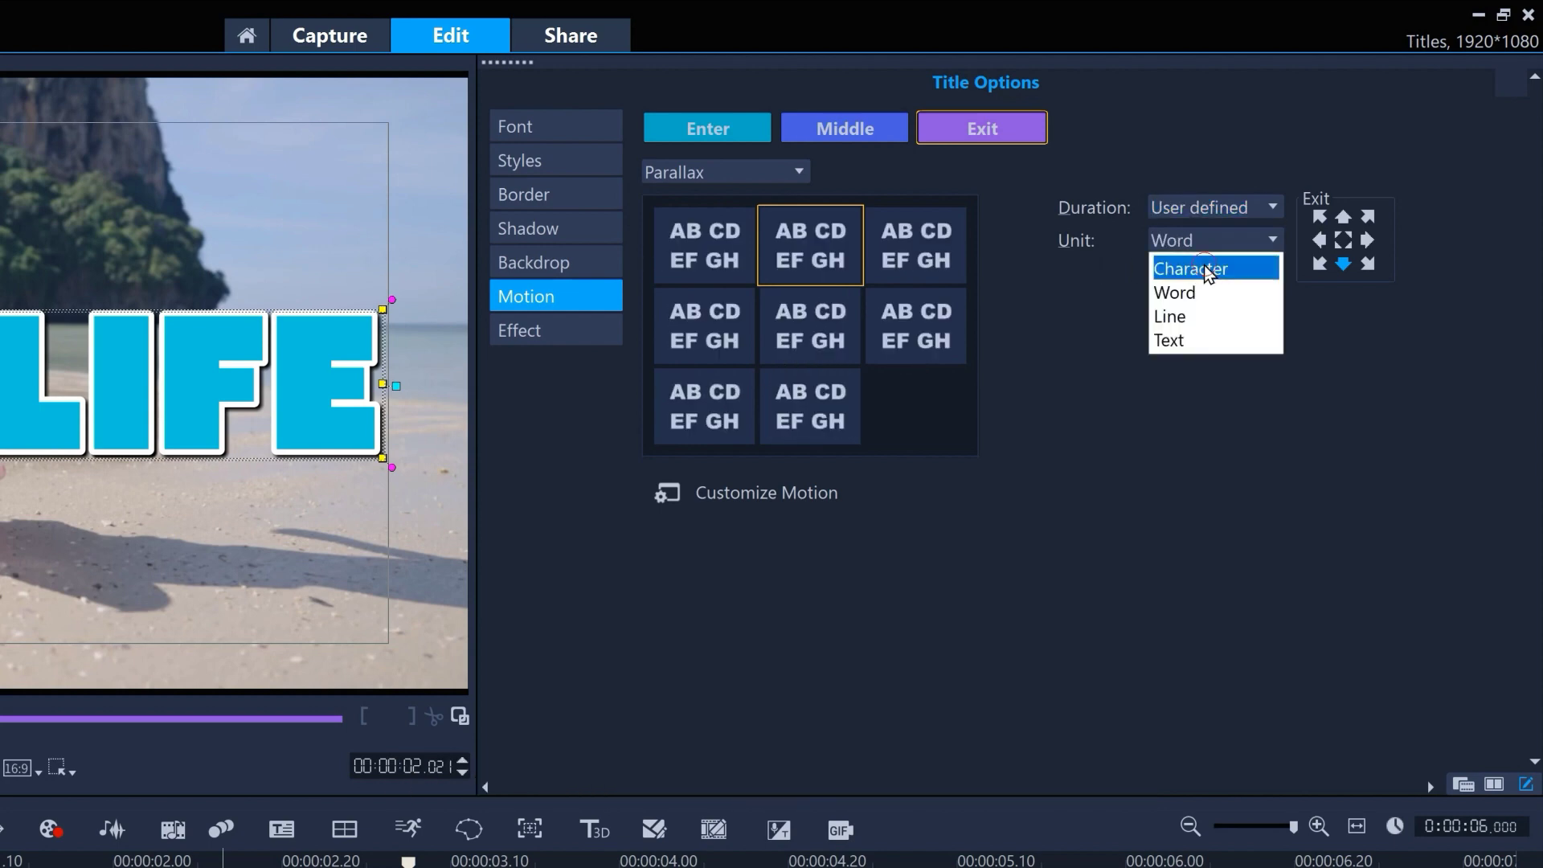
Step: Set the exit unit to Character, end the entry motion earlier, start the exit sooner, and preview
left_click(1209, 270)
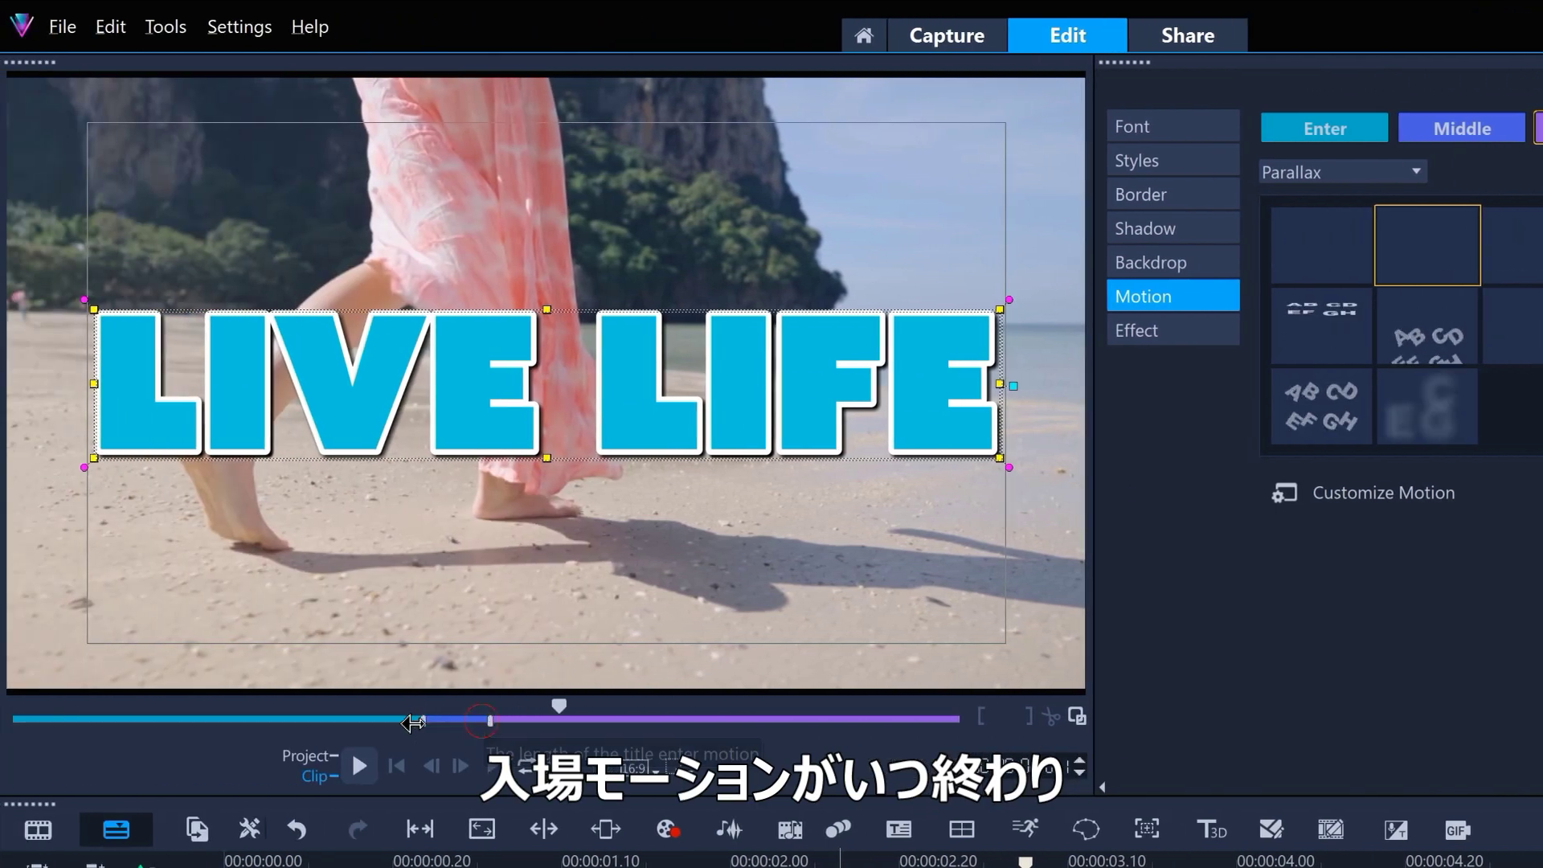
left_click_drag(413, 723, 113, 721)
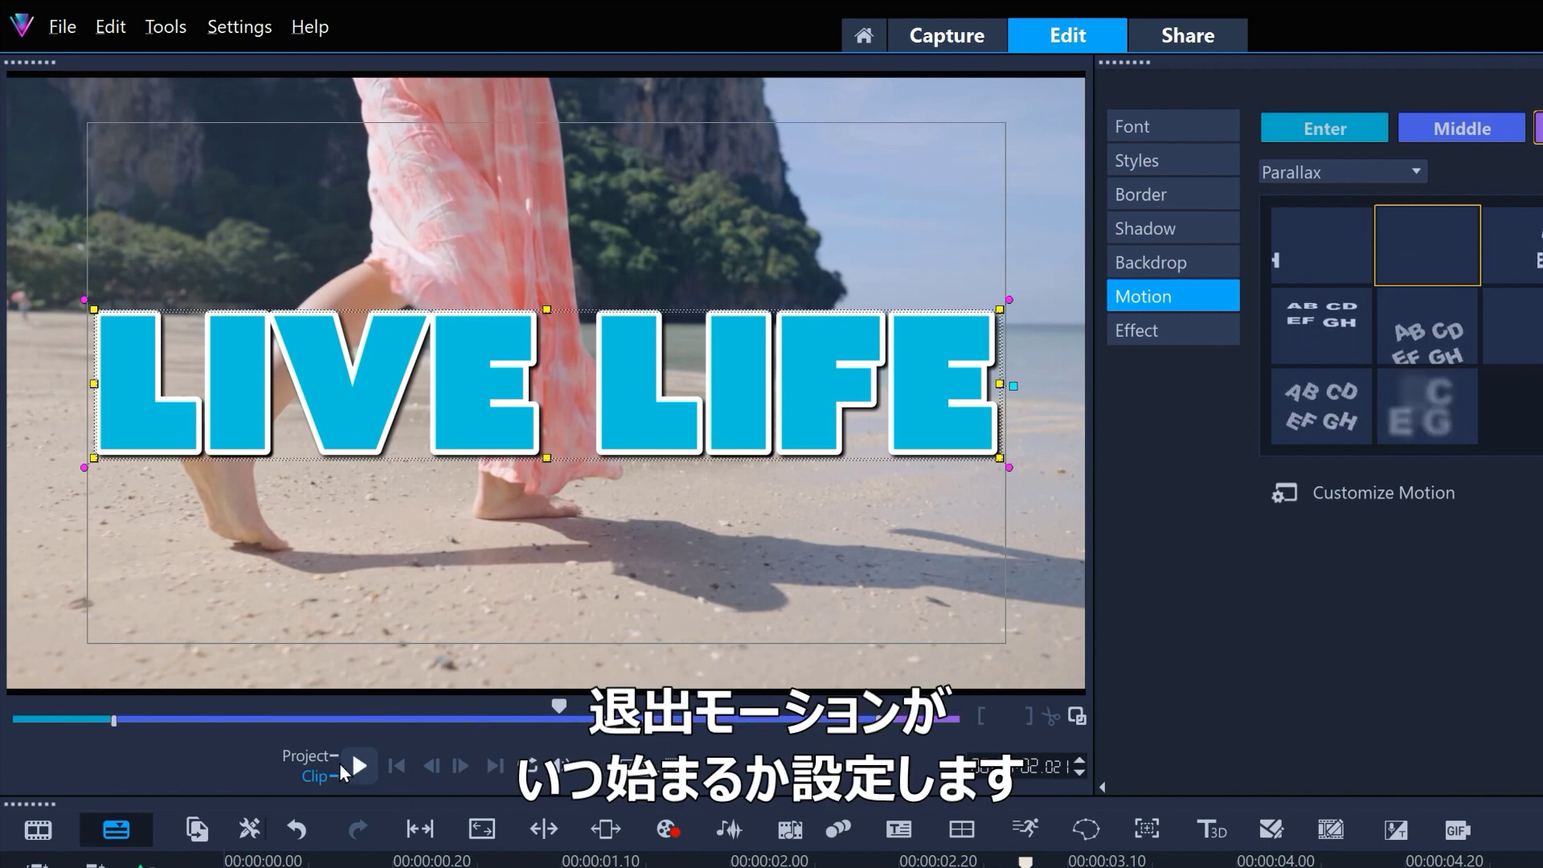
left_click_drag(559, 706, 7, 713)
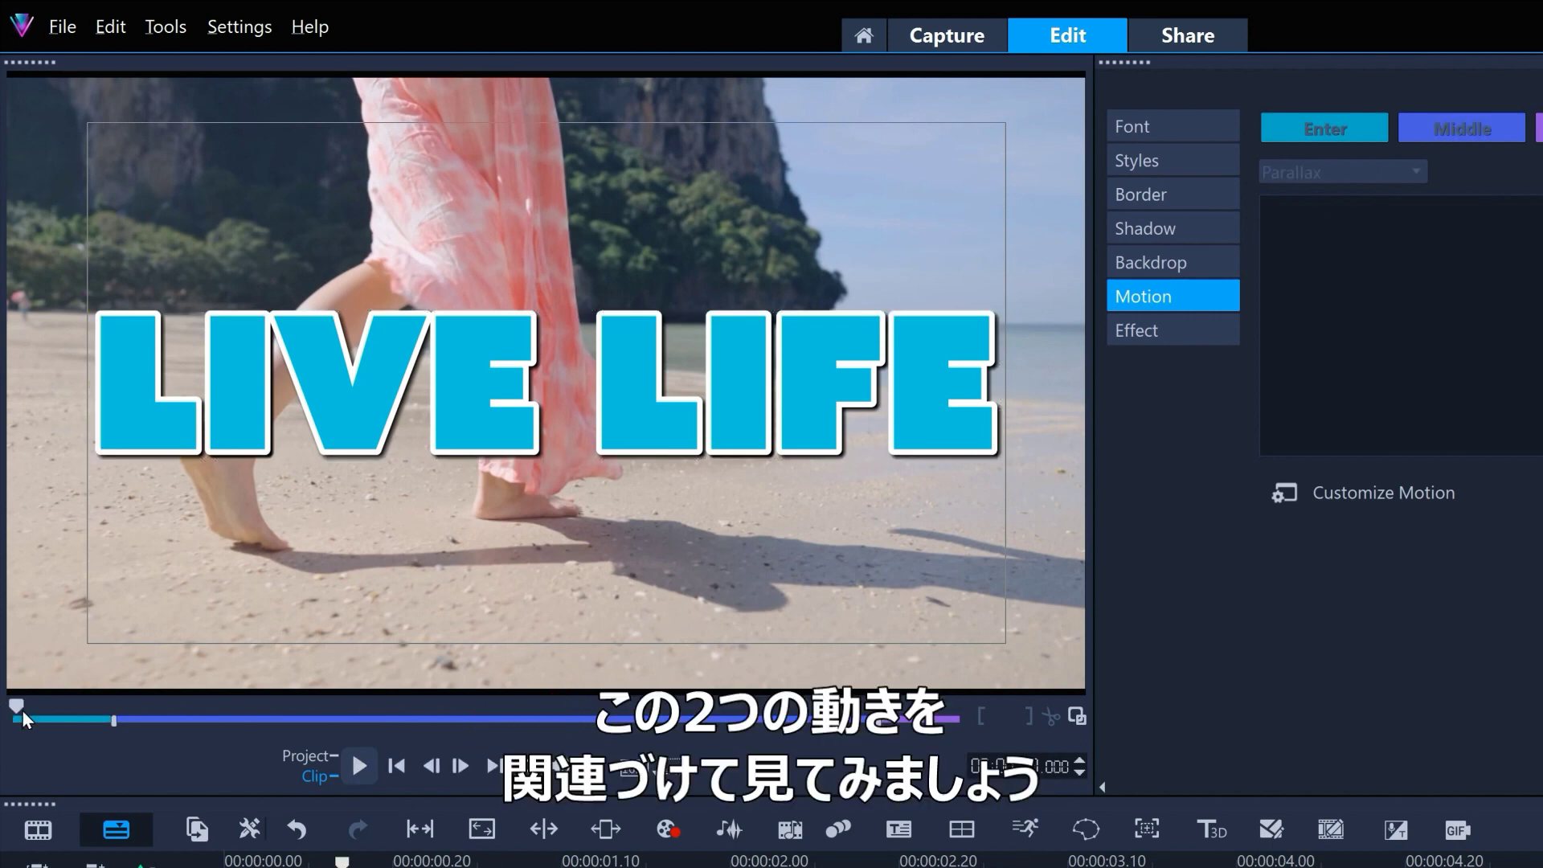
left_click(360, 763)
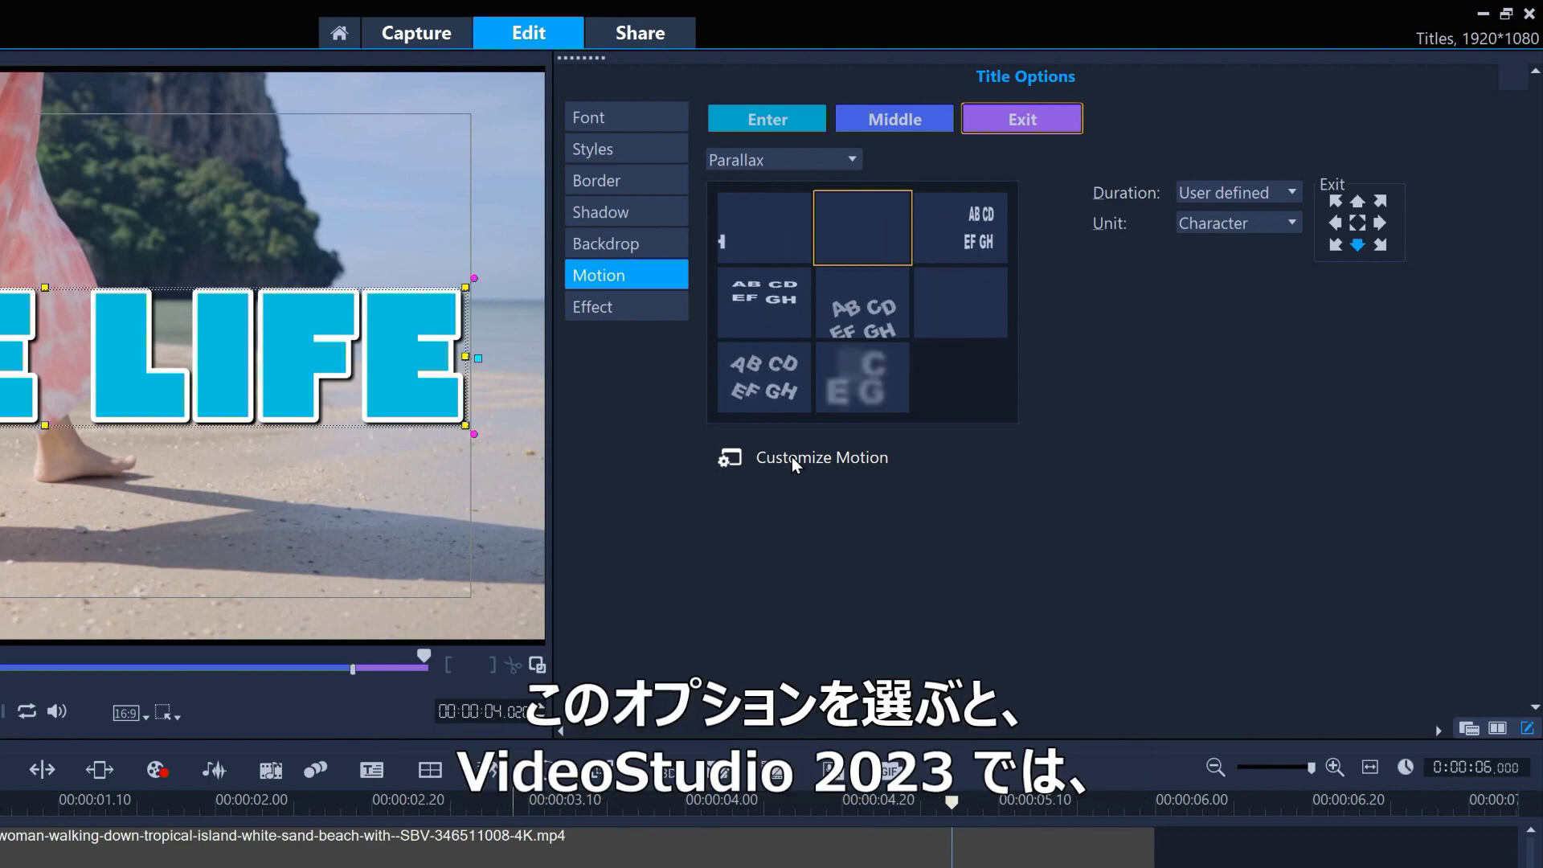
Step: In Customize Motion, move the scrubber to 00:00:02.00, where the full LIVE LIFE title shows
left_click(792, 456)
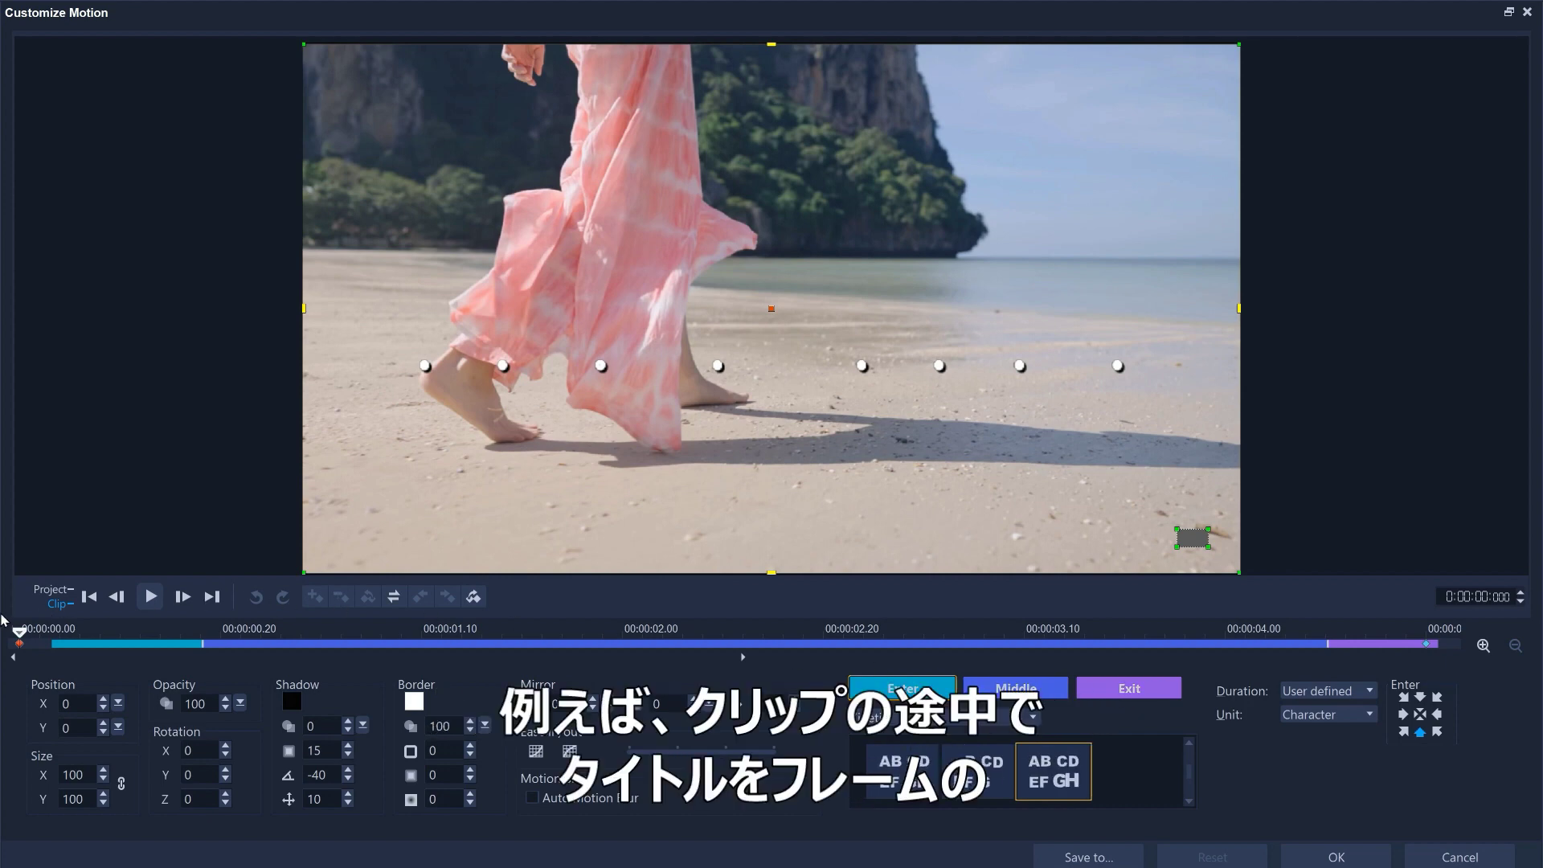
left_click_drag(27, 637, 761, 637)
left_click_drag(629, 639, 626, 634)
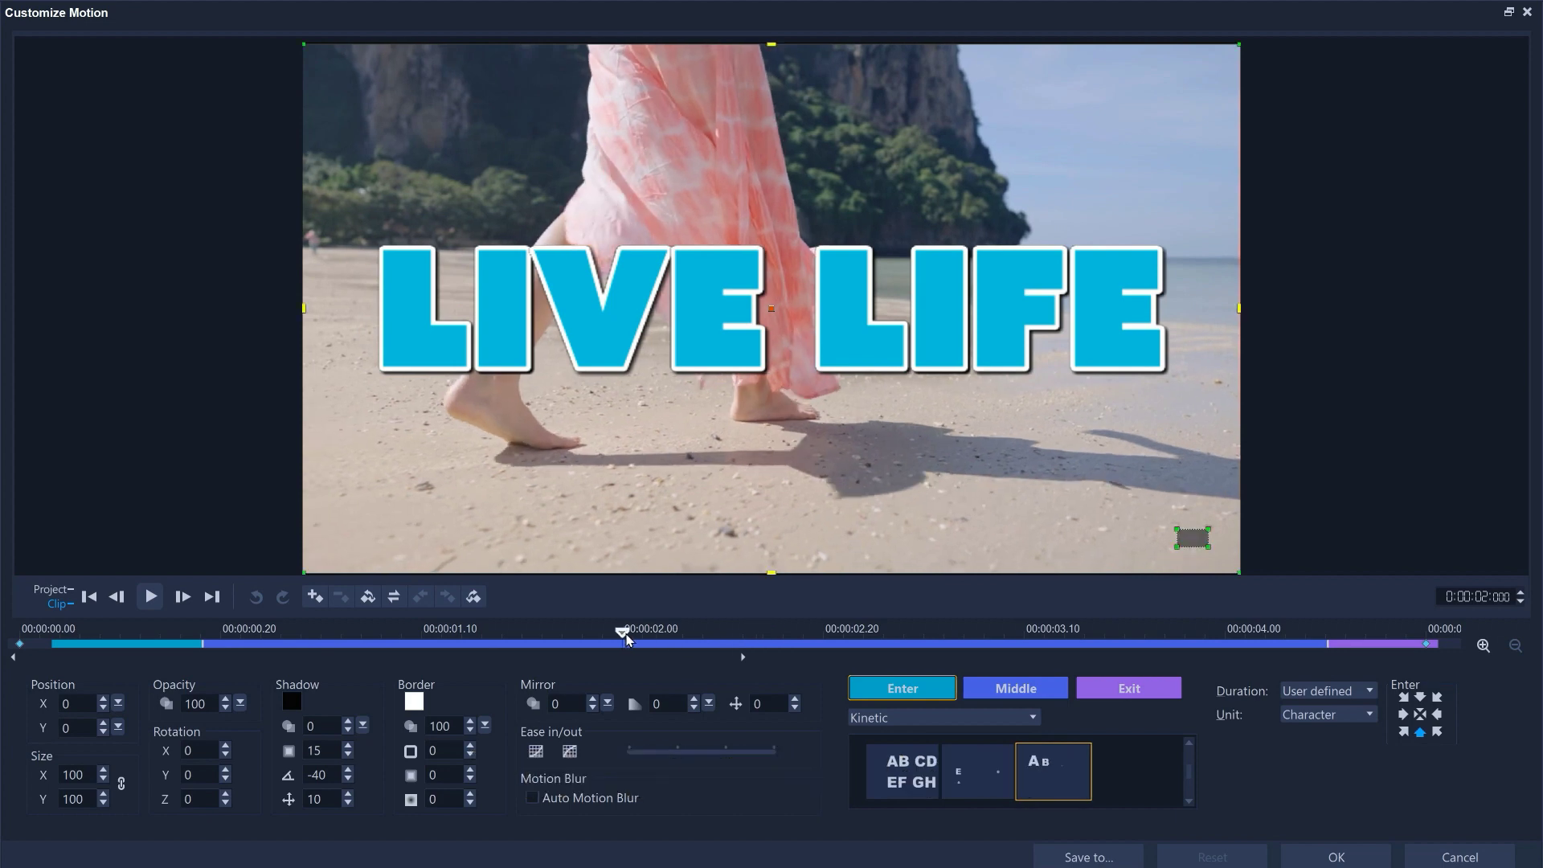
Step: Add keyframes at 2.00 and 2.12, shrinking the second to size 50 in the lower right
left_click(313, 596)
left_click_drag(622, 638, 742, 637)
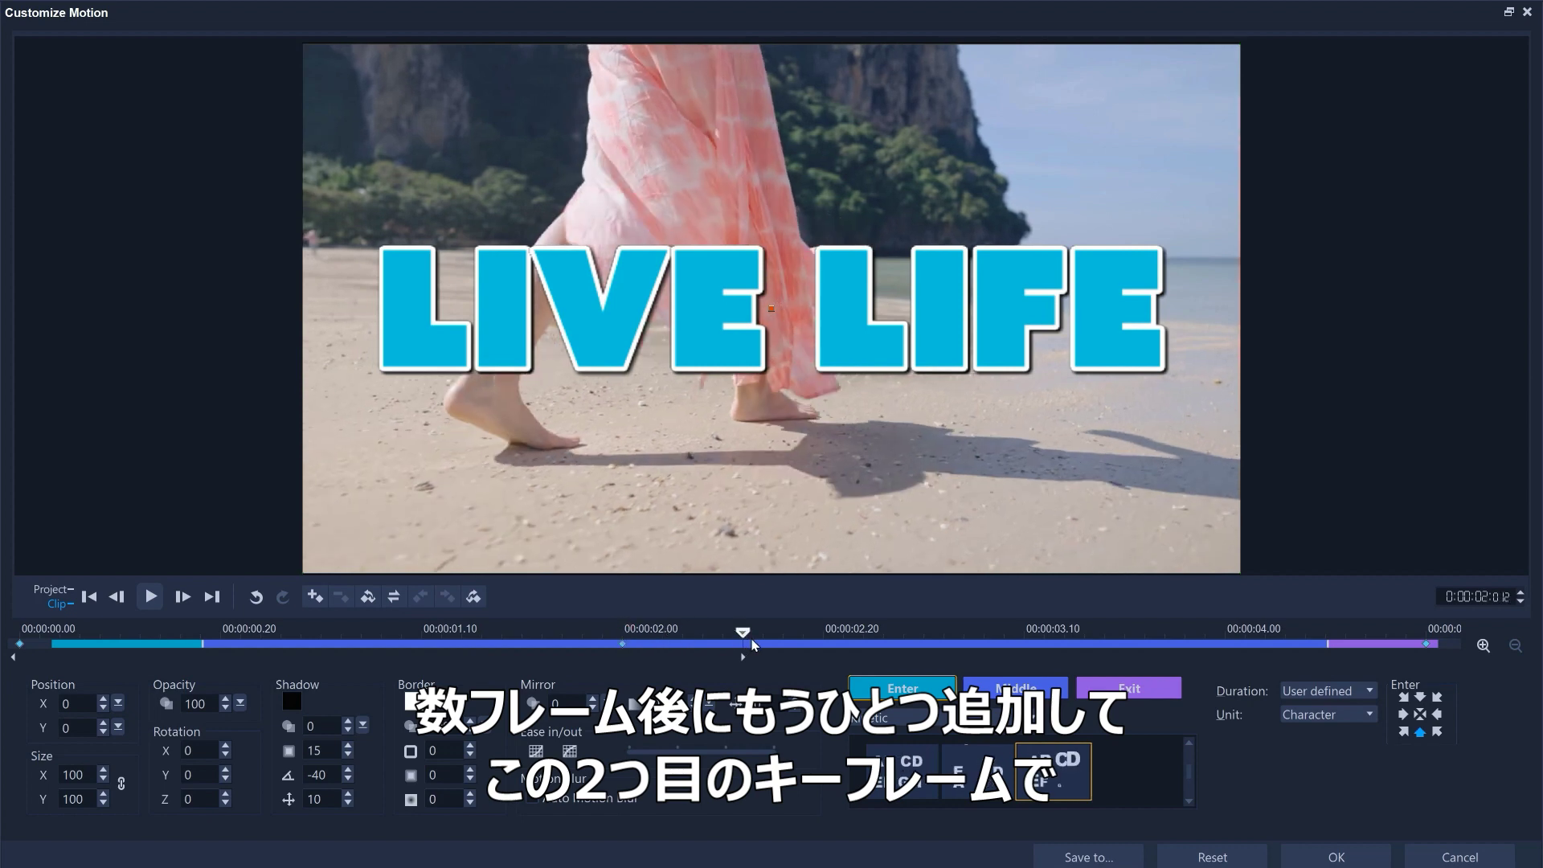
left_click(314, 598)
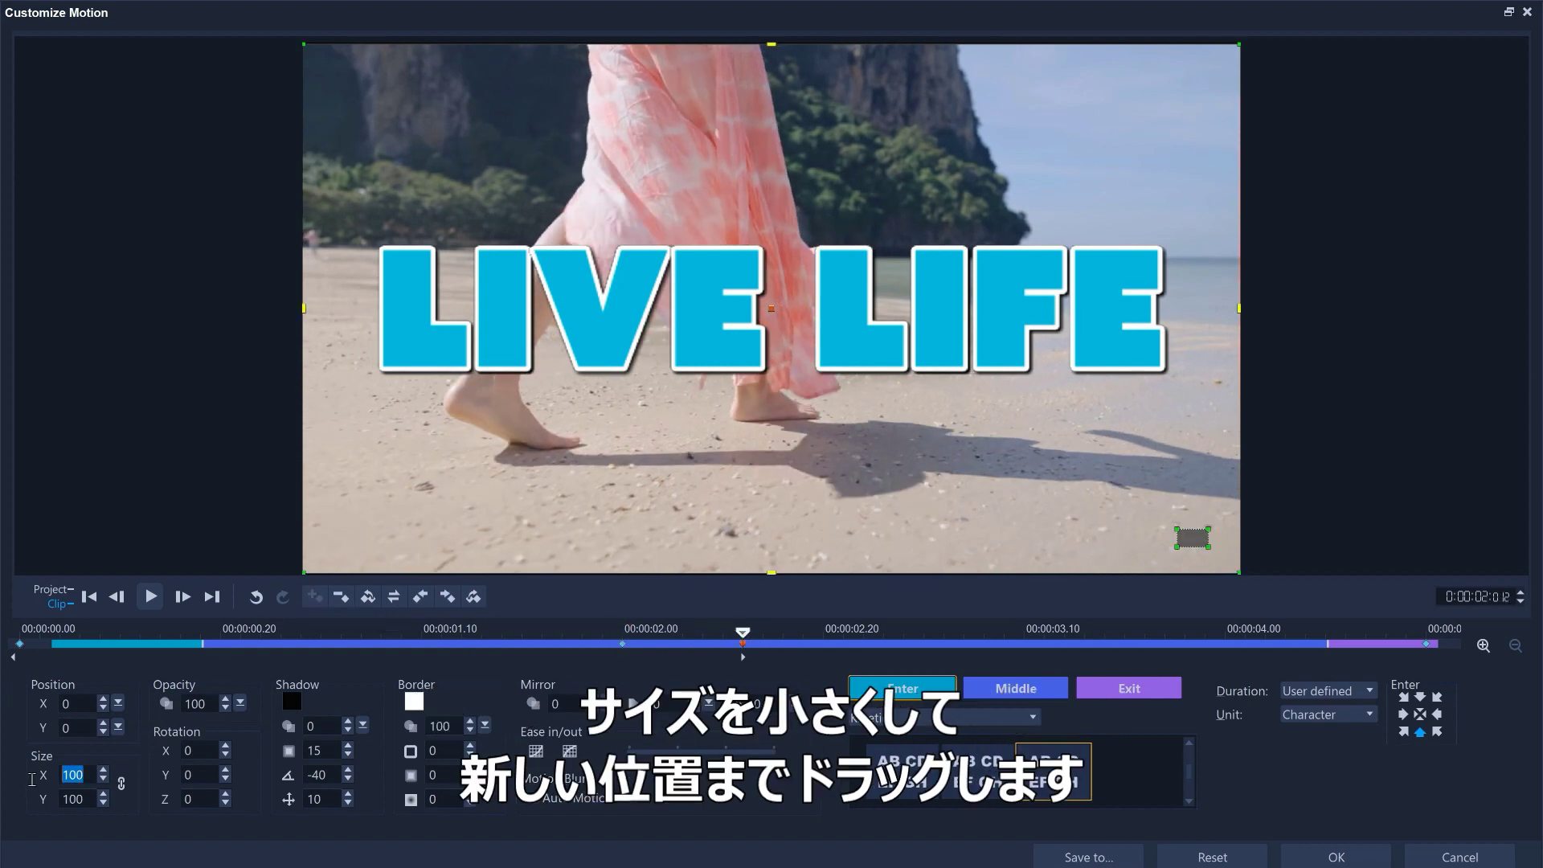
key("Tab")
type("50")
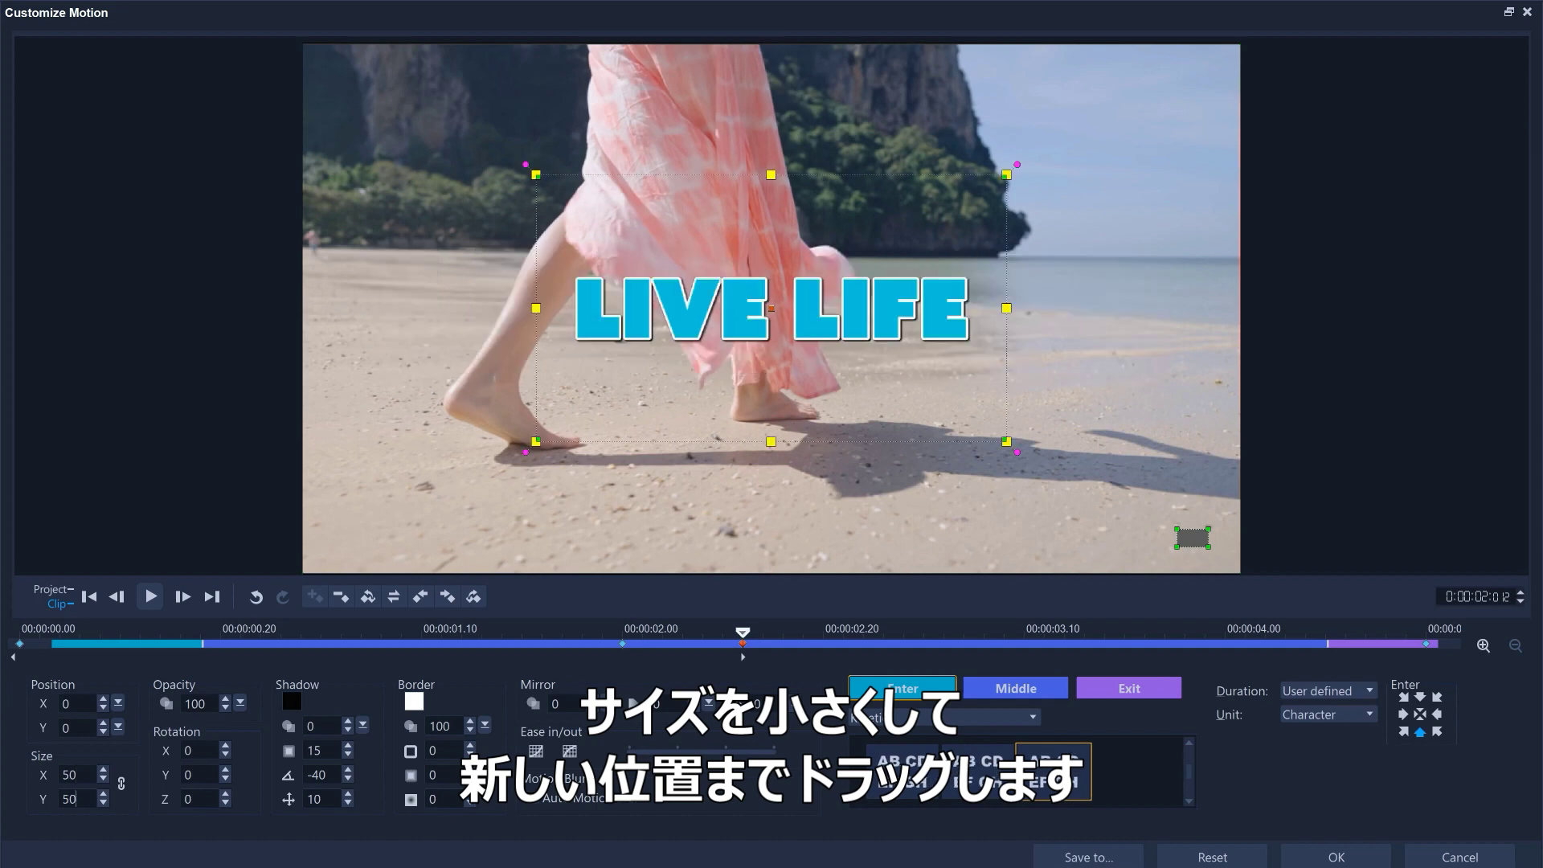
left_click_drag(706, 300, 935, 492)
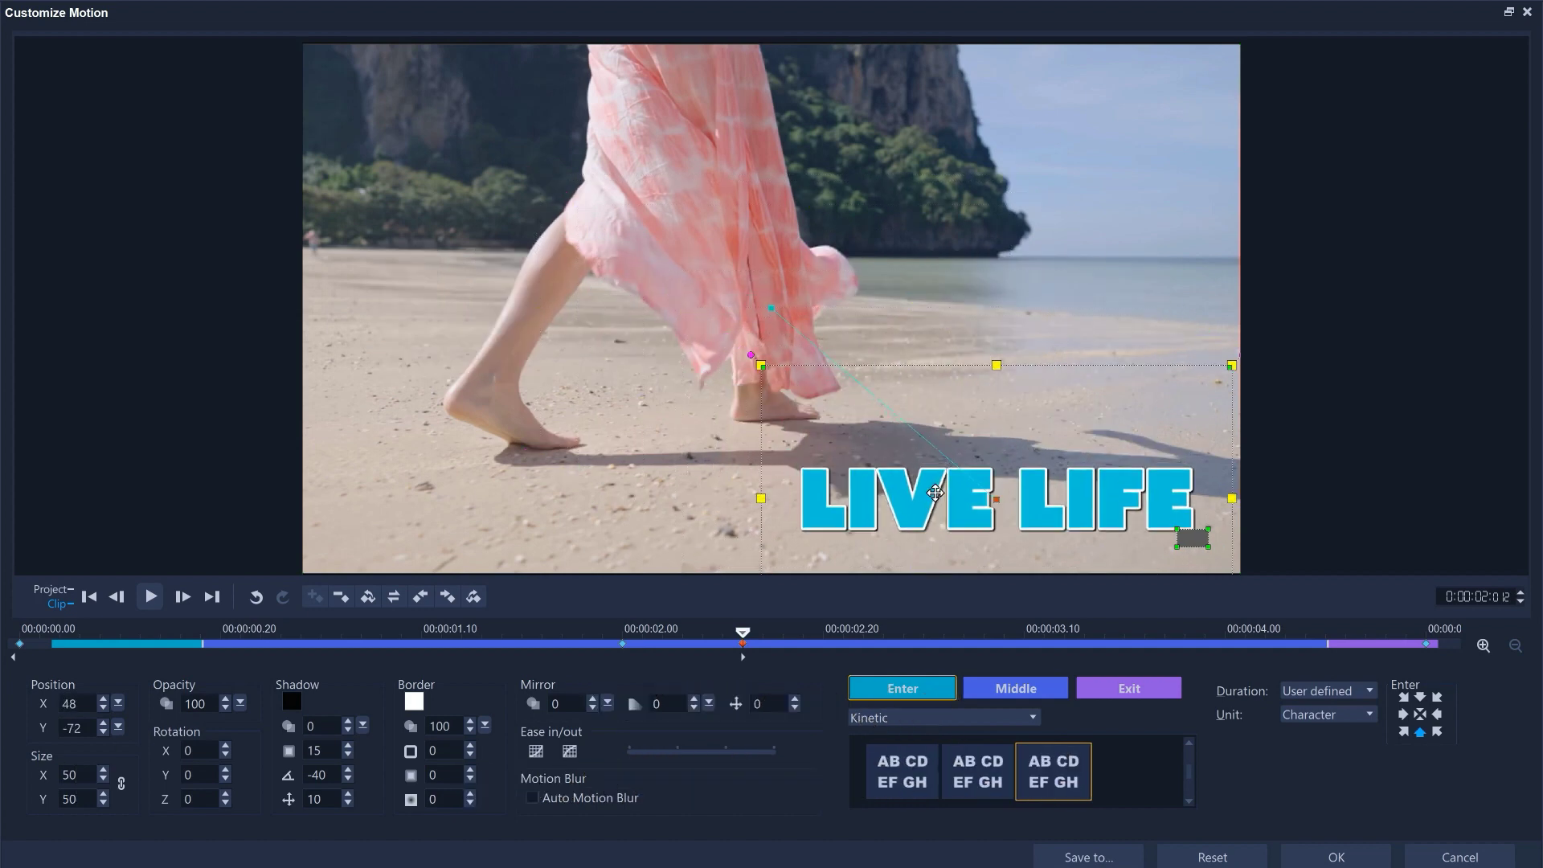
Step: Enable Ease in/out and Auto Motion Blur, then paste the second keyframe to all right
left_click(622, 644)
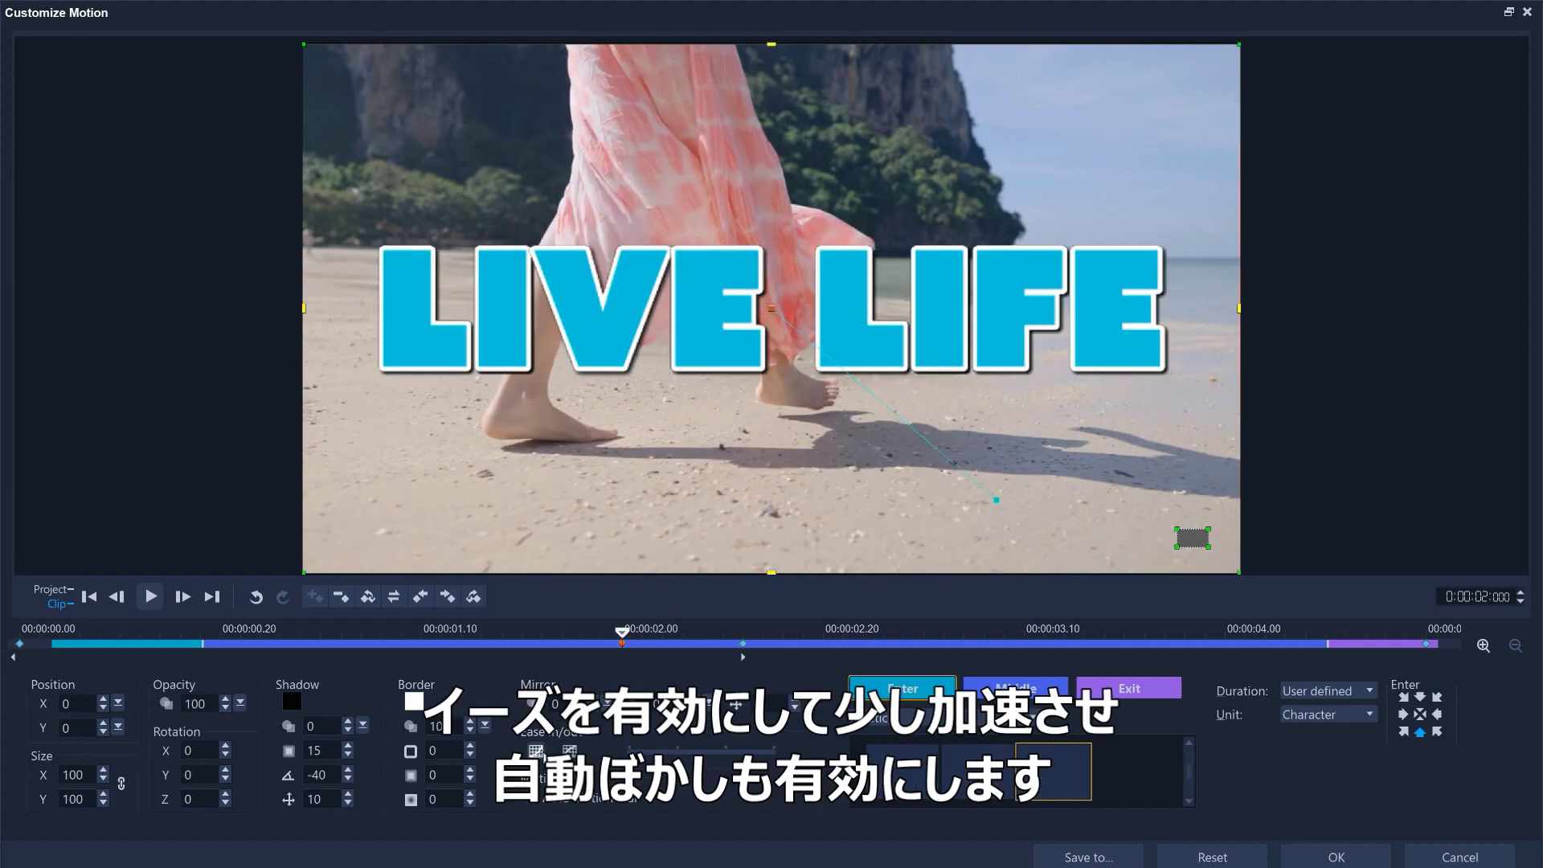
left_click(537, 752)
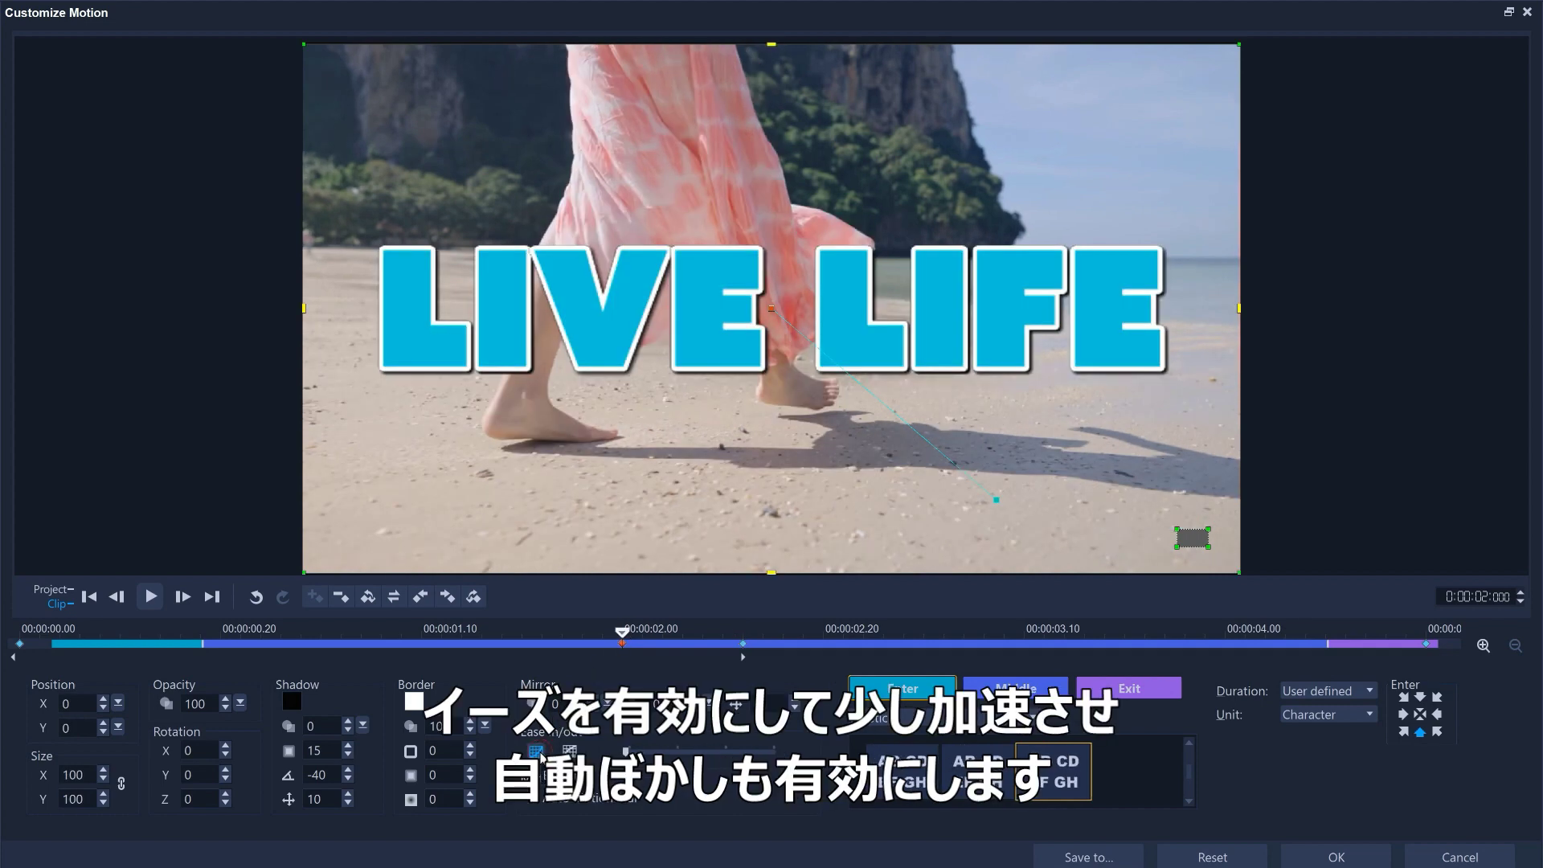
left_click(535, 800)
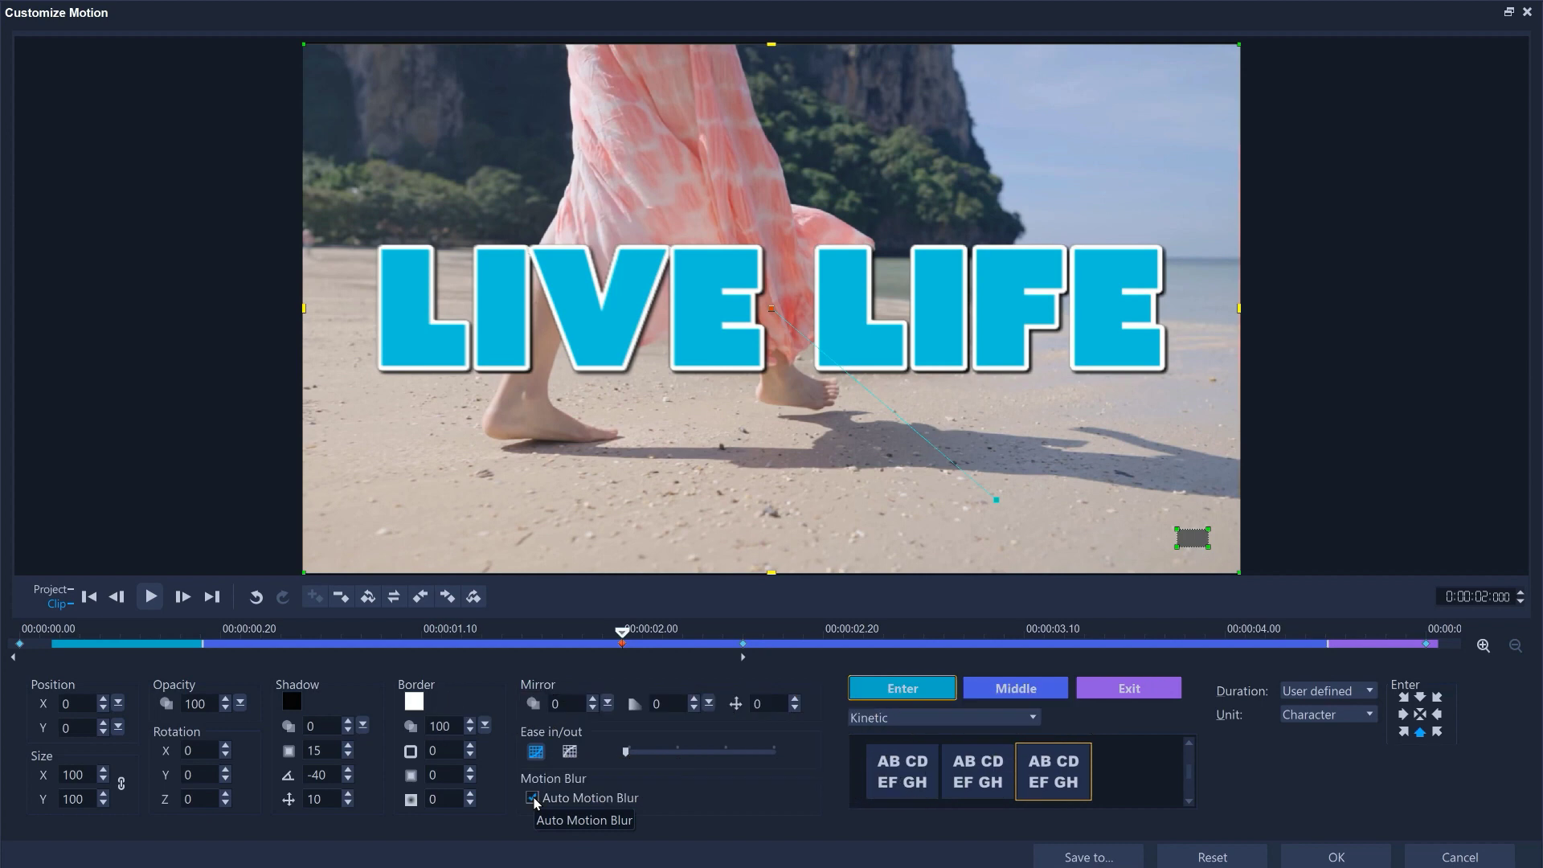
left_click(743, 643)
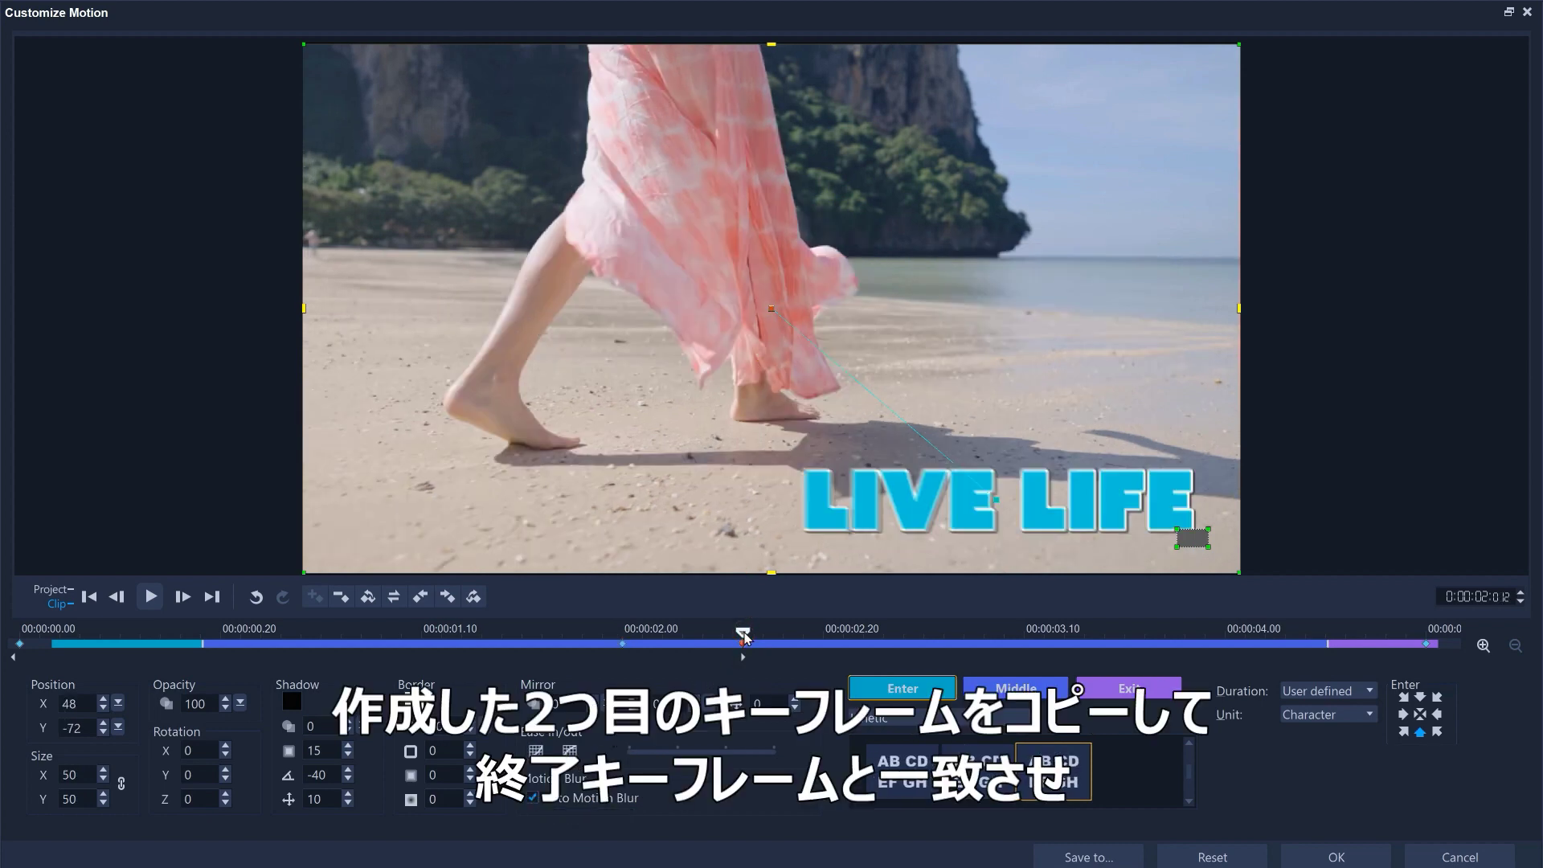
right_click(744, 645)
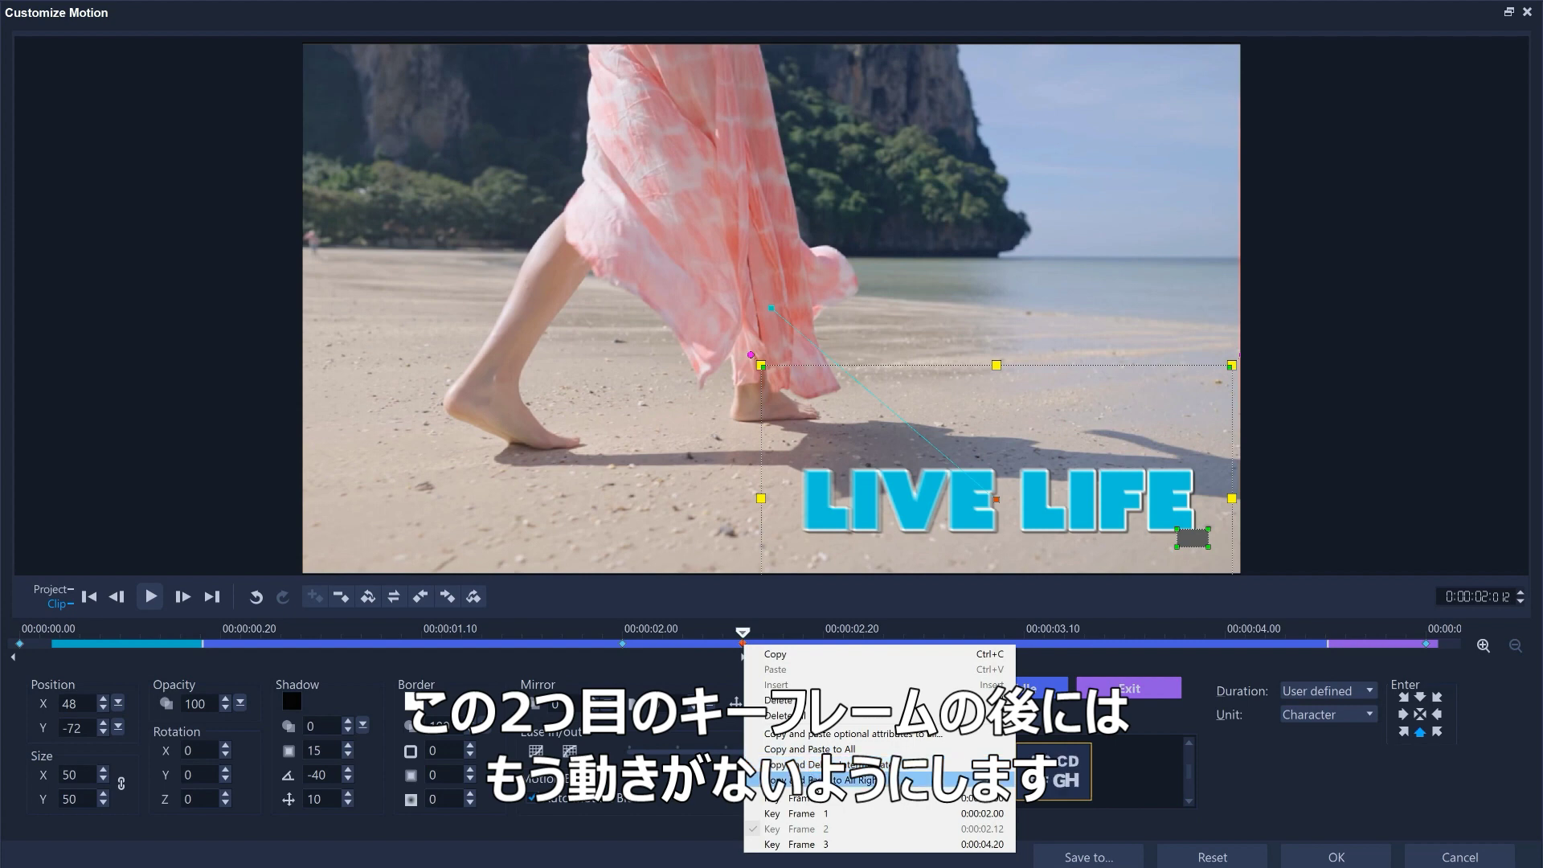
left_click(811, 779)
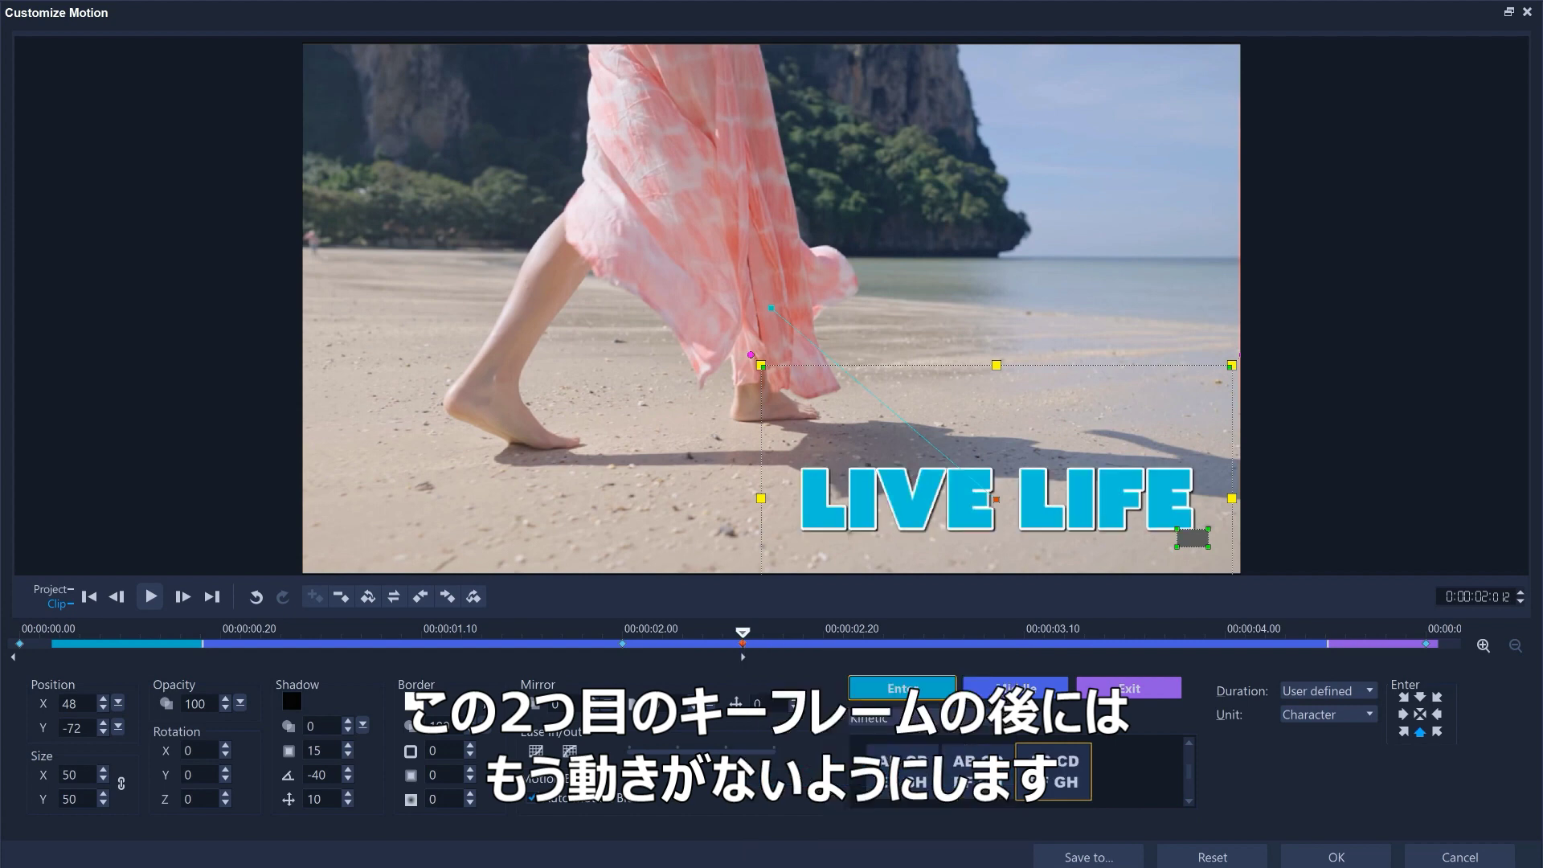
Step: Preview the corner-shrink motion from the start, then confirm it with OK
left_click(90, 596)
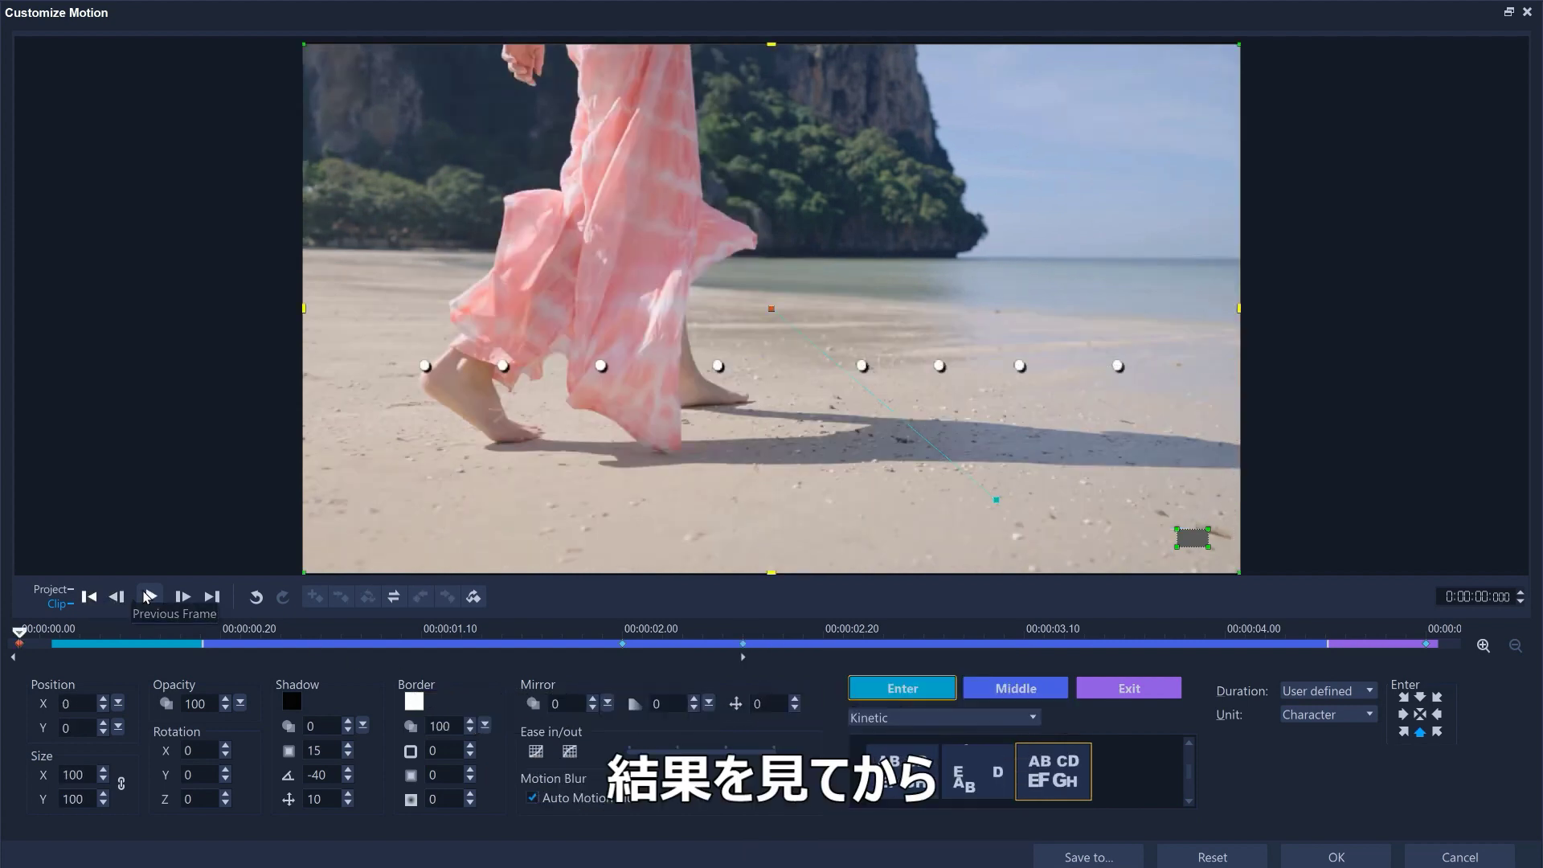
left_click(149, 597)
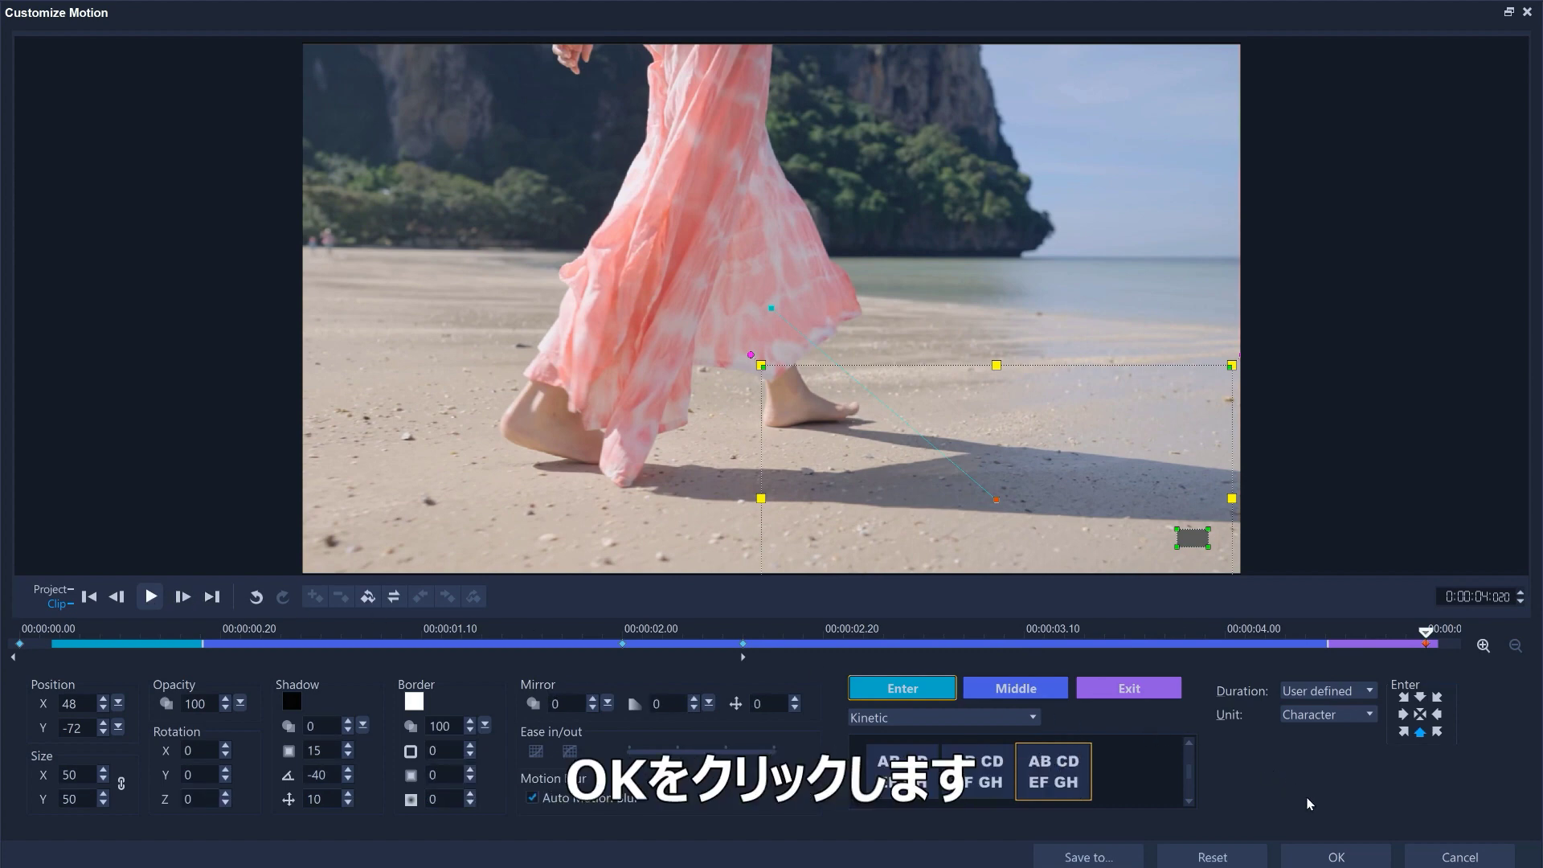
left_click(1336, 856)
Step: Drag the Light filter from the FX library onto the LIVE LIFE clip and view it at two seconds
left_click(845, 241)
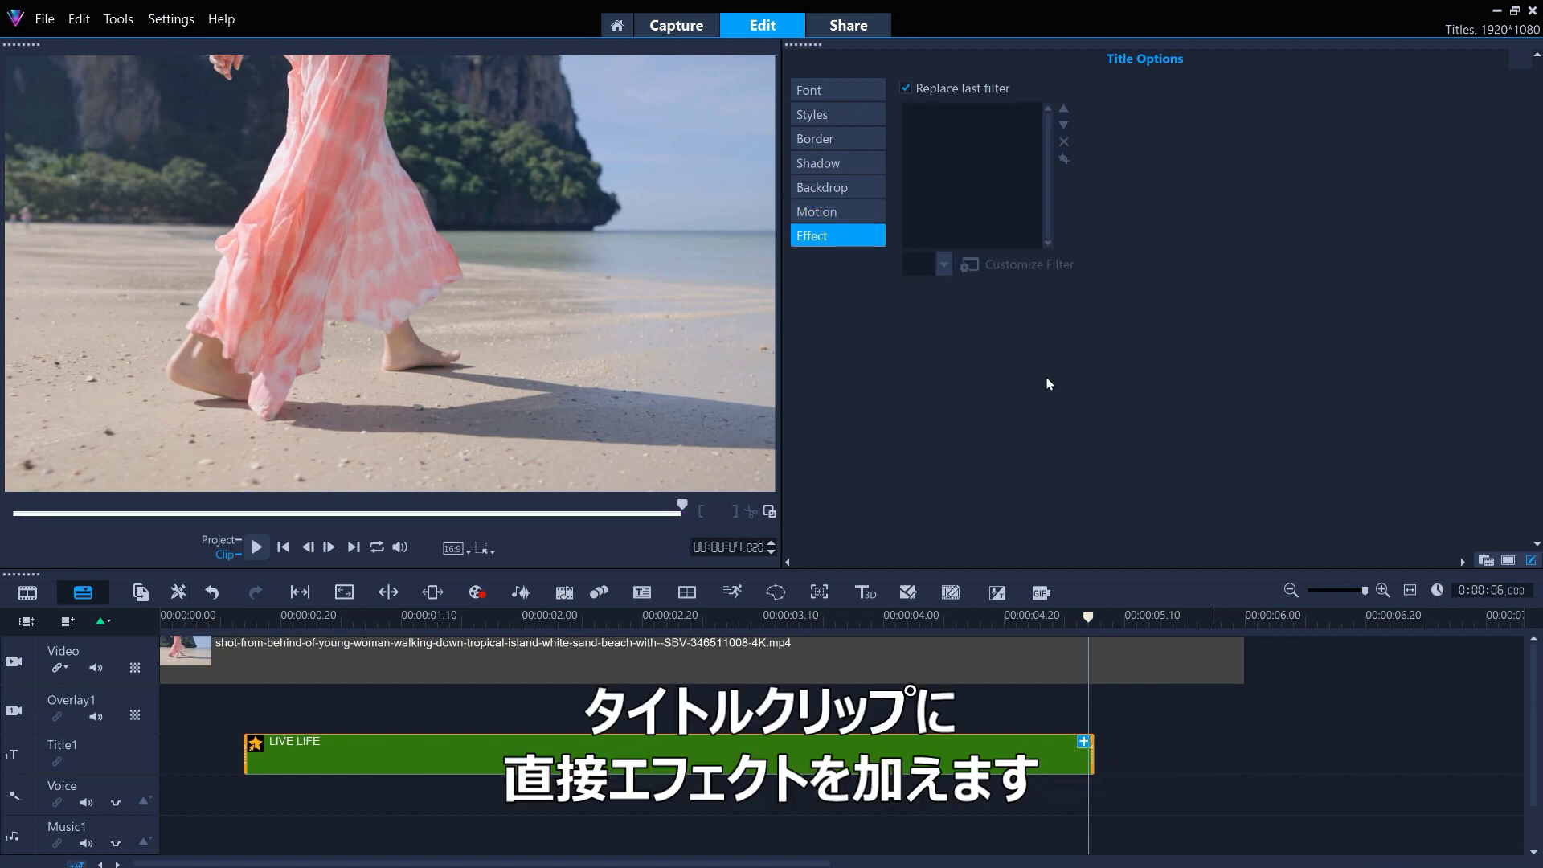
left_click(1485, 560)
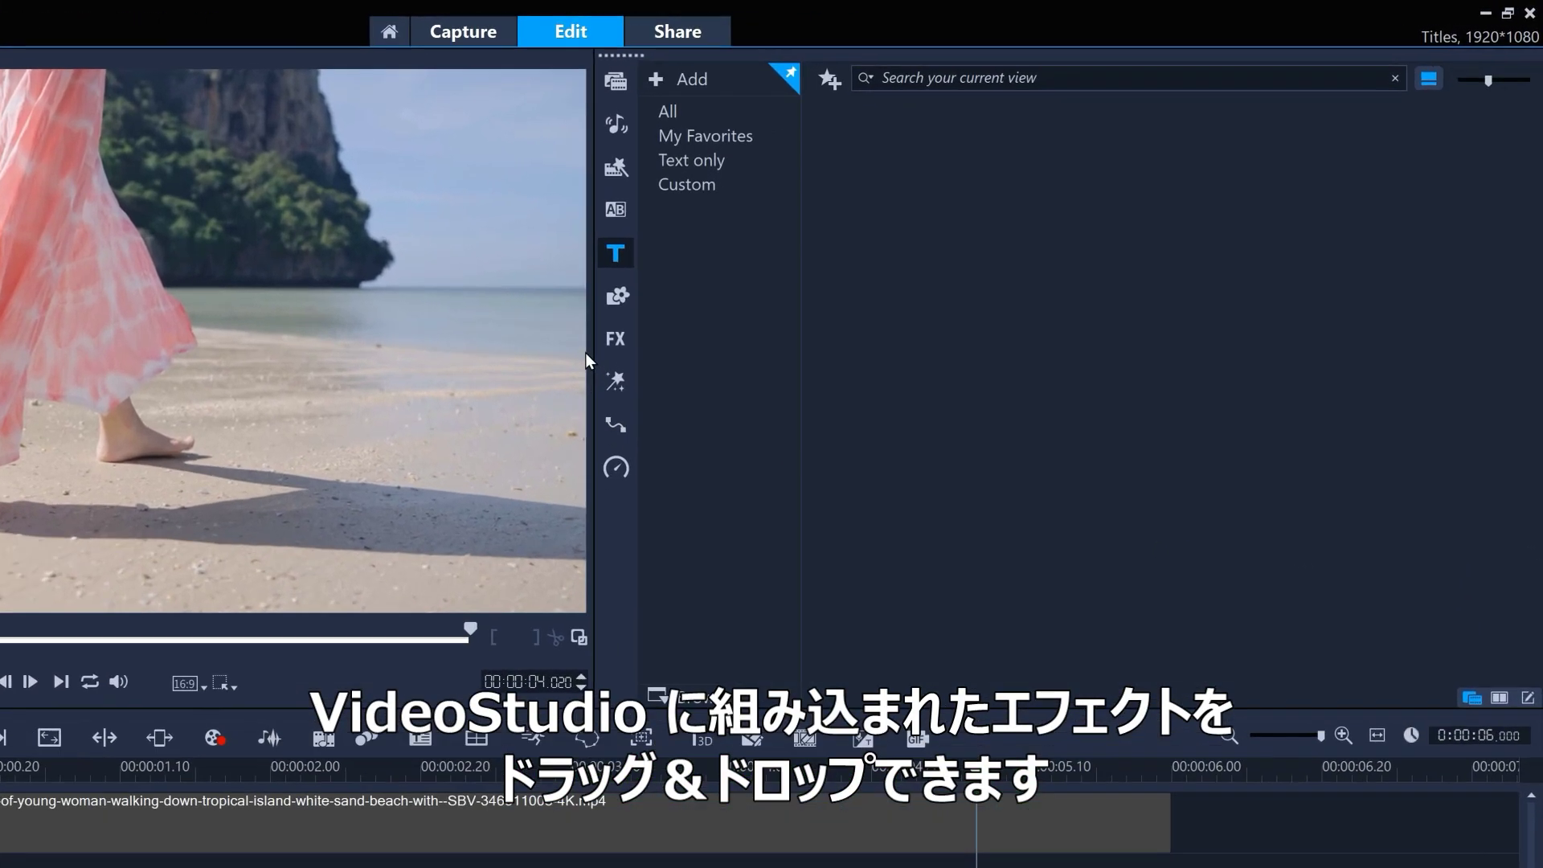
left_click(616, 343)
scroll(1376, 481, "down", 3)
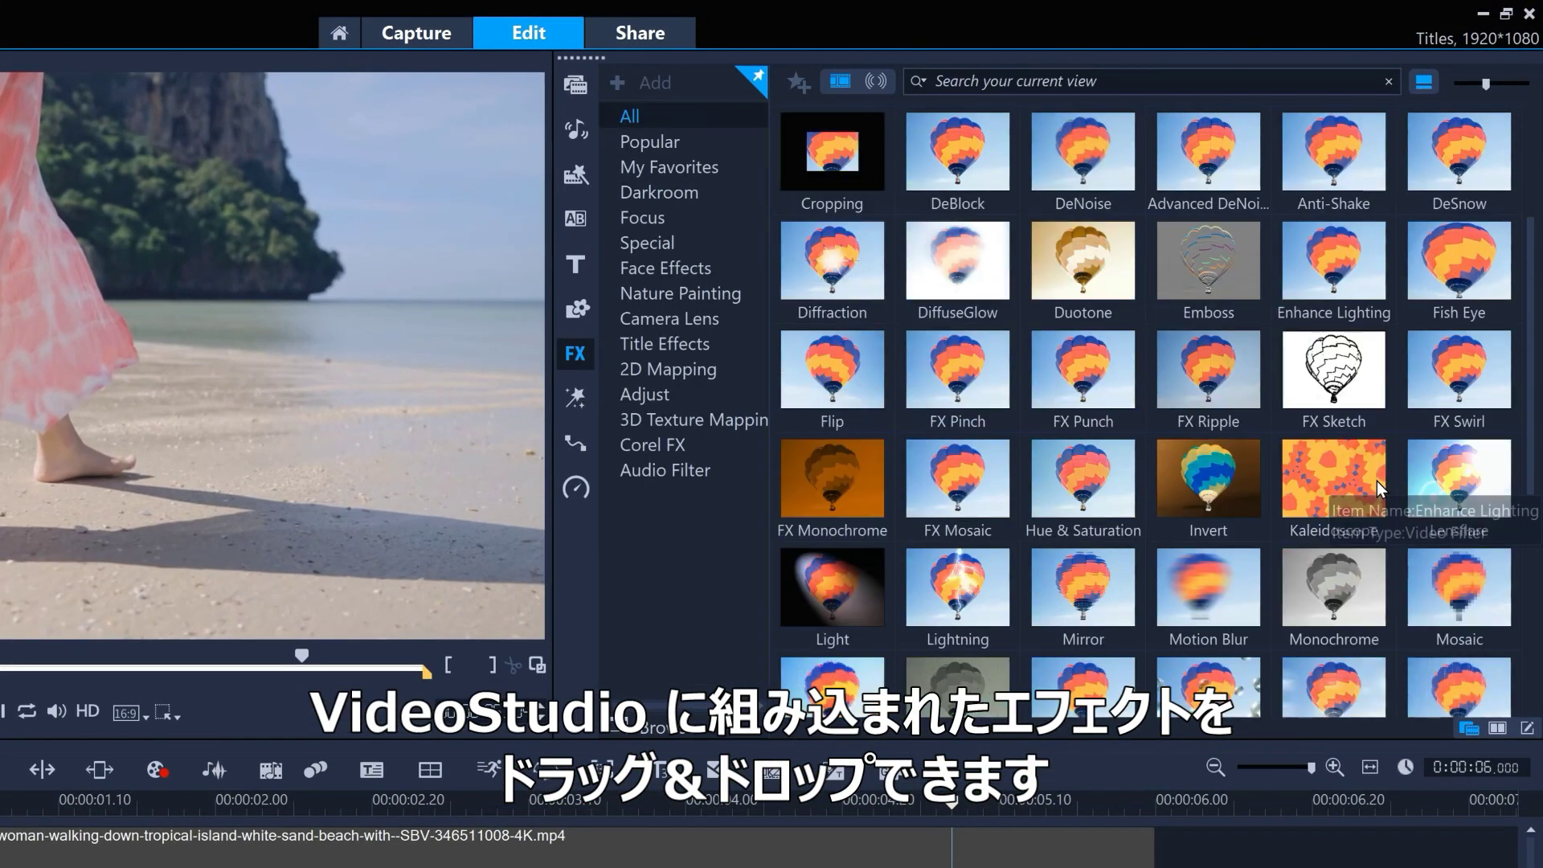
scroll(1376, 480, "down", 2)
left_click(817, 481)
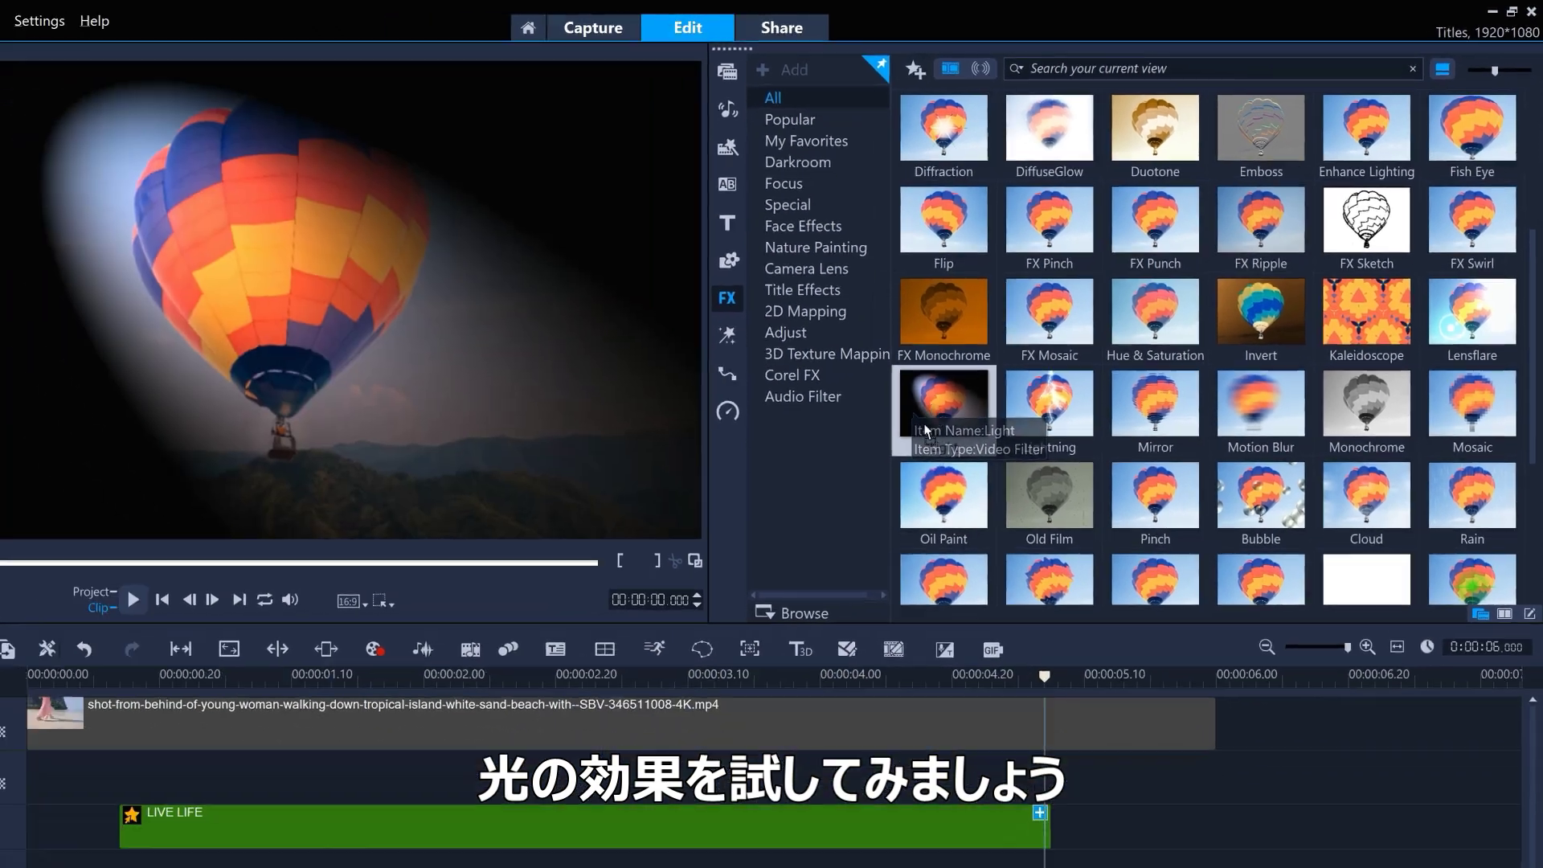
left_click_drag(926, 430, 650, 825)
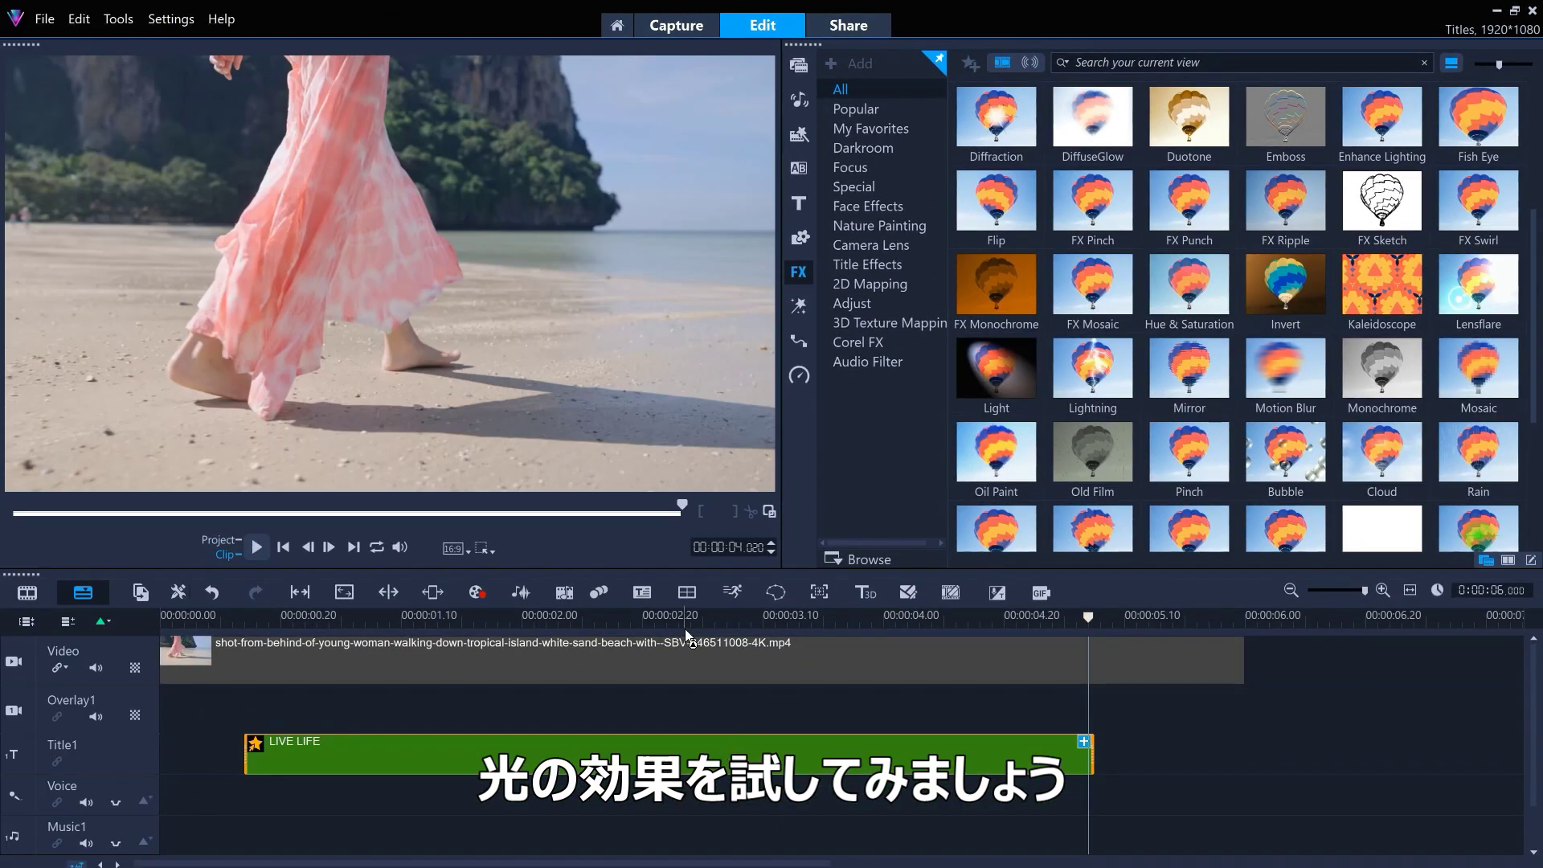
left_click(672, 617)
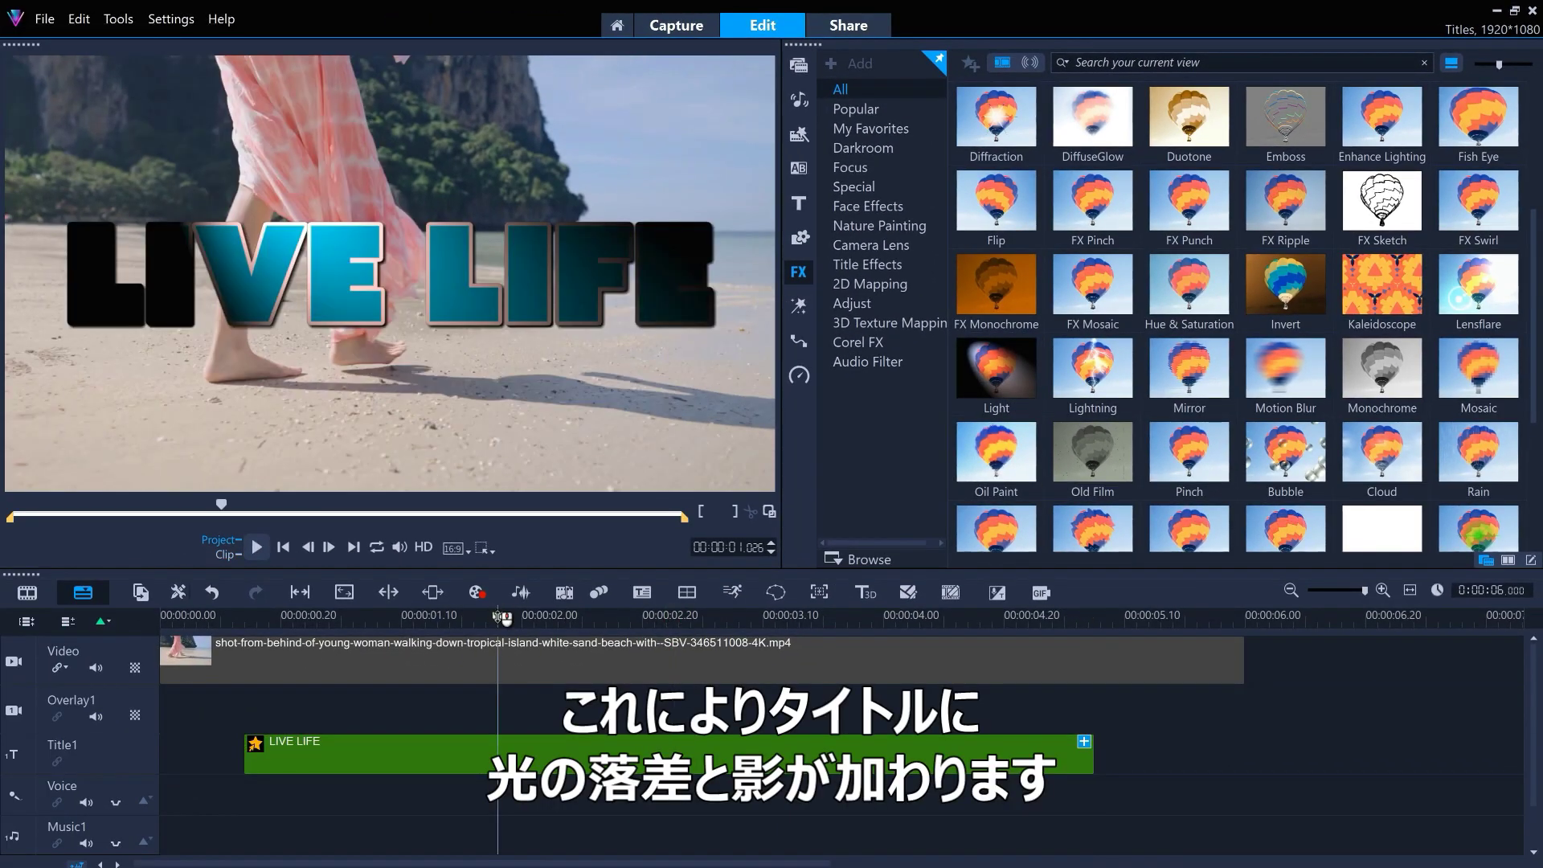
Step: Customize the Light filter: Long exposure, Furthest distance, elevation 42, copied to later keyframes
double_click(513, 756)
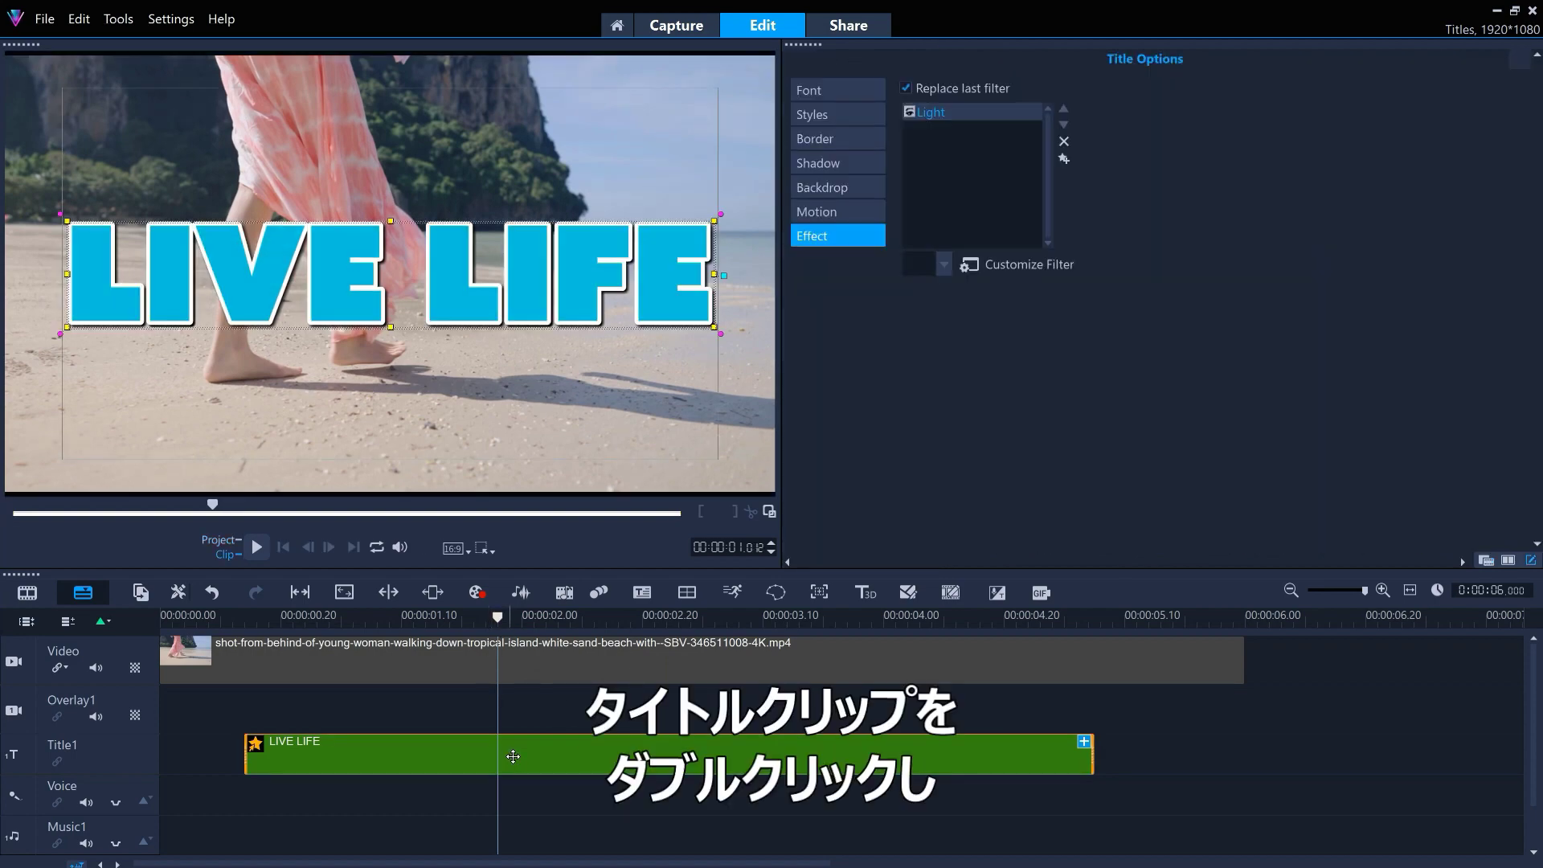
left_click(1012, 266)
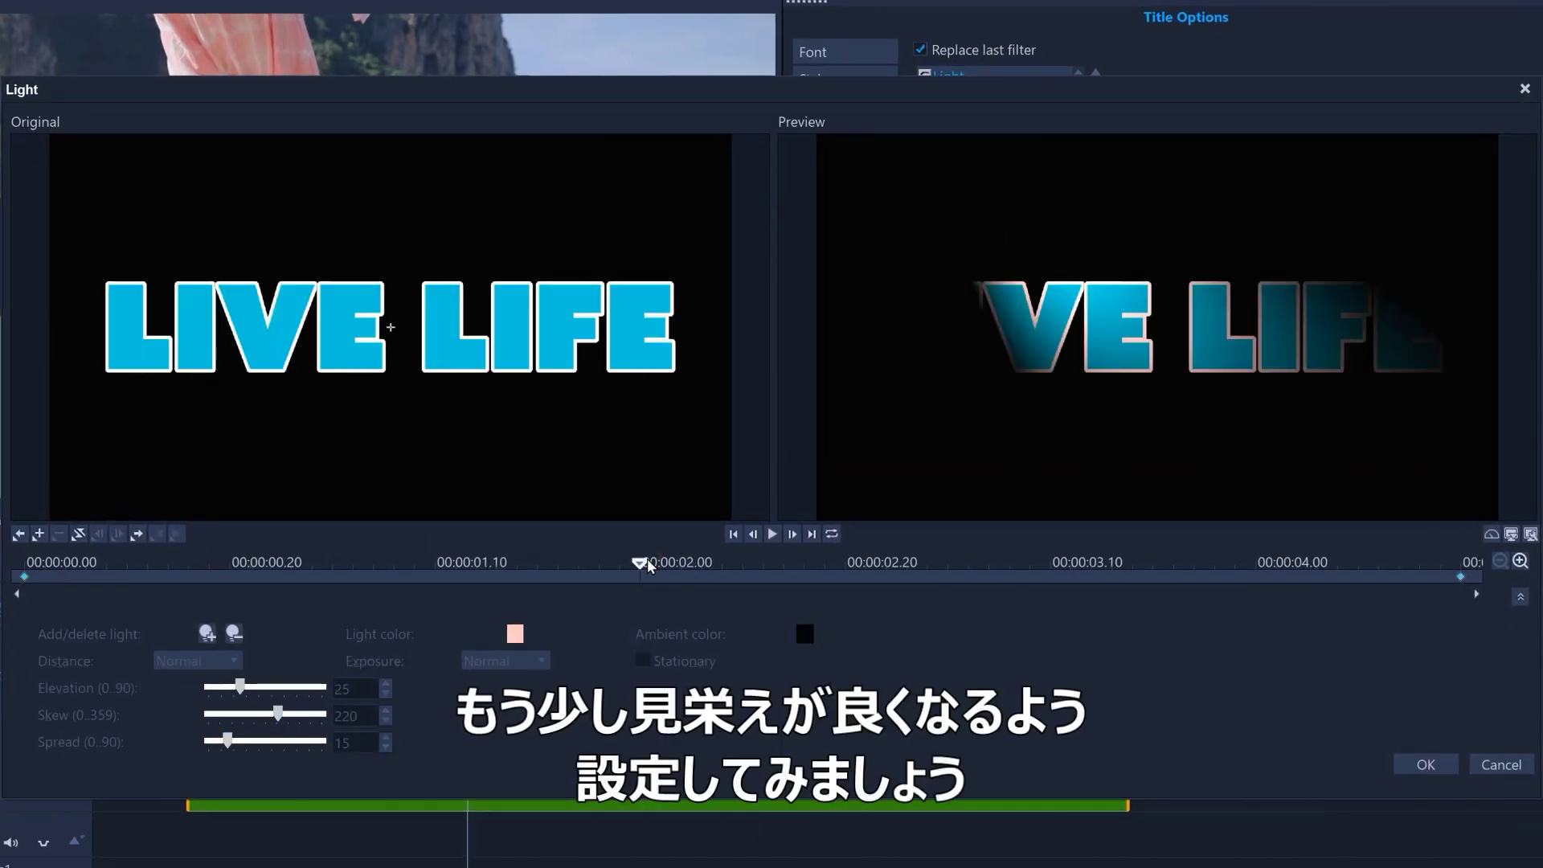
left_click(39, 534)
left_click(505, 660)
left_click(486, 682)
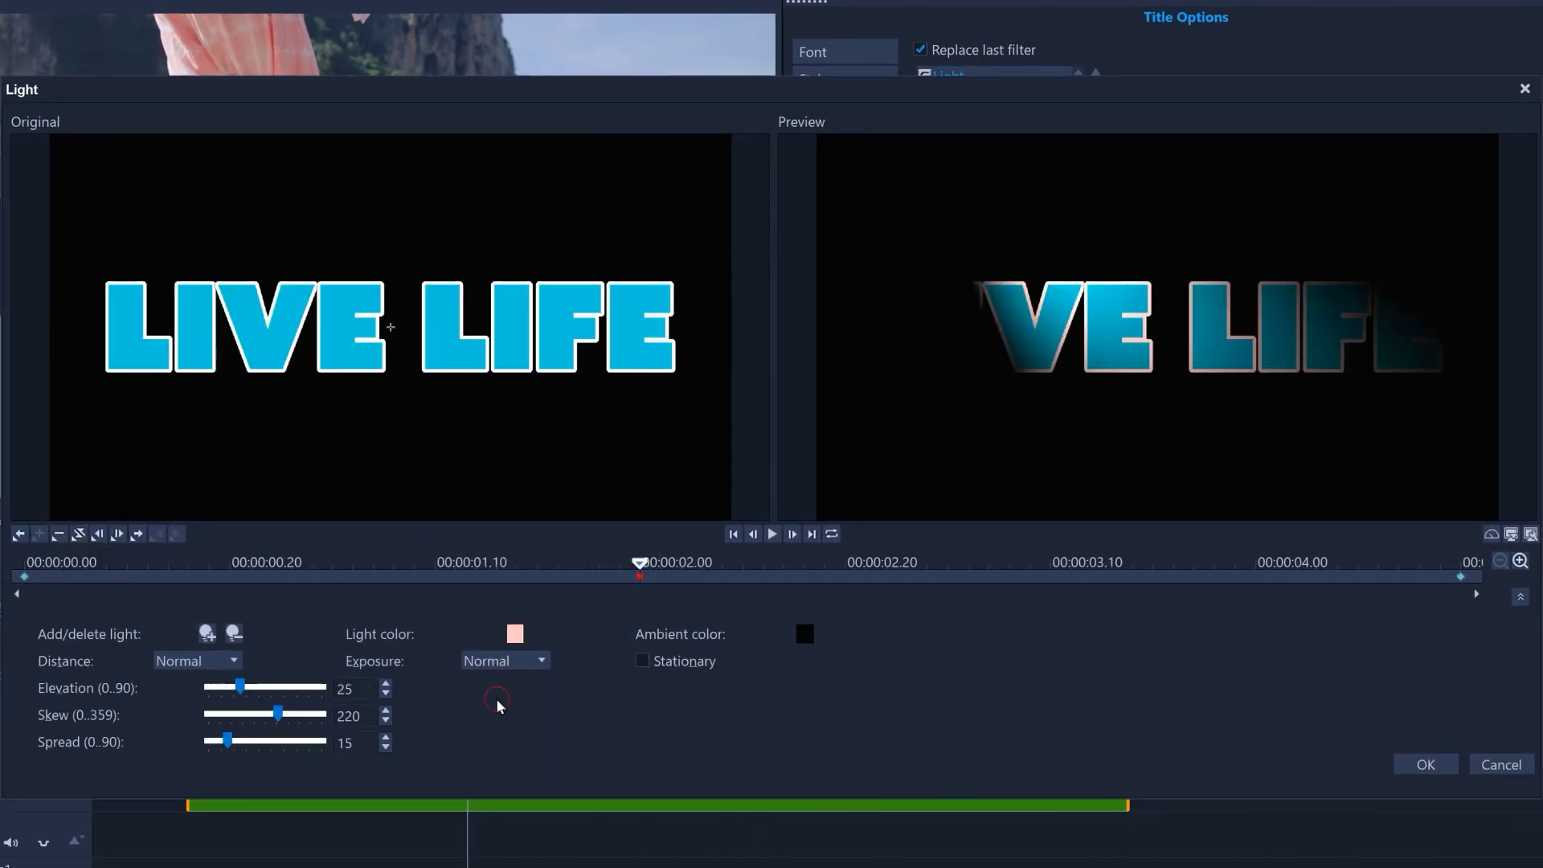
left_click(228, 663)
left_click(225, 679)
mouse_move(239, 687)
left_mouse_down()
mouse_move(295, 714)
mouse_move(252, 743)
left_mouse_up()
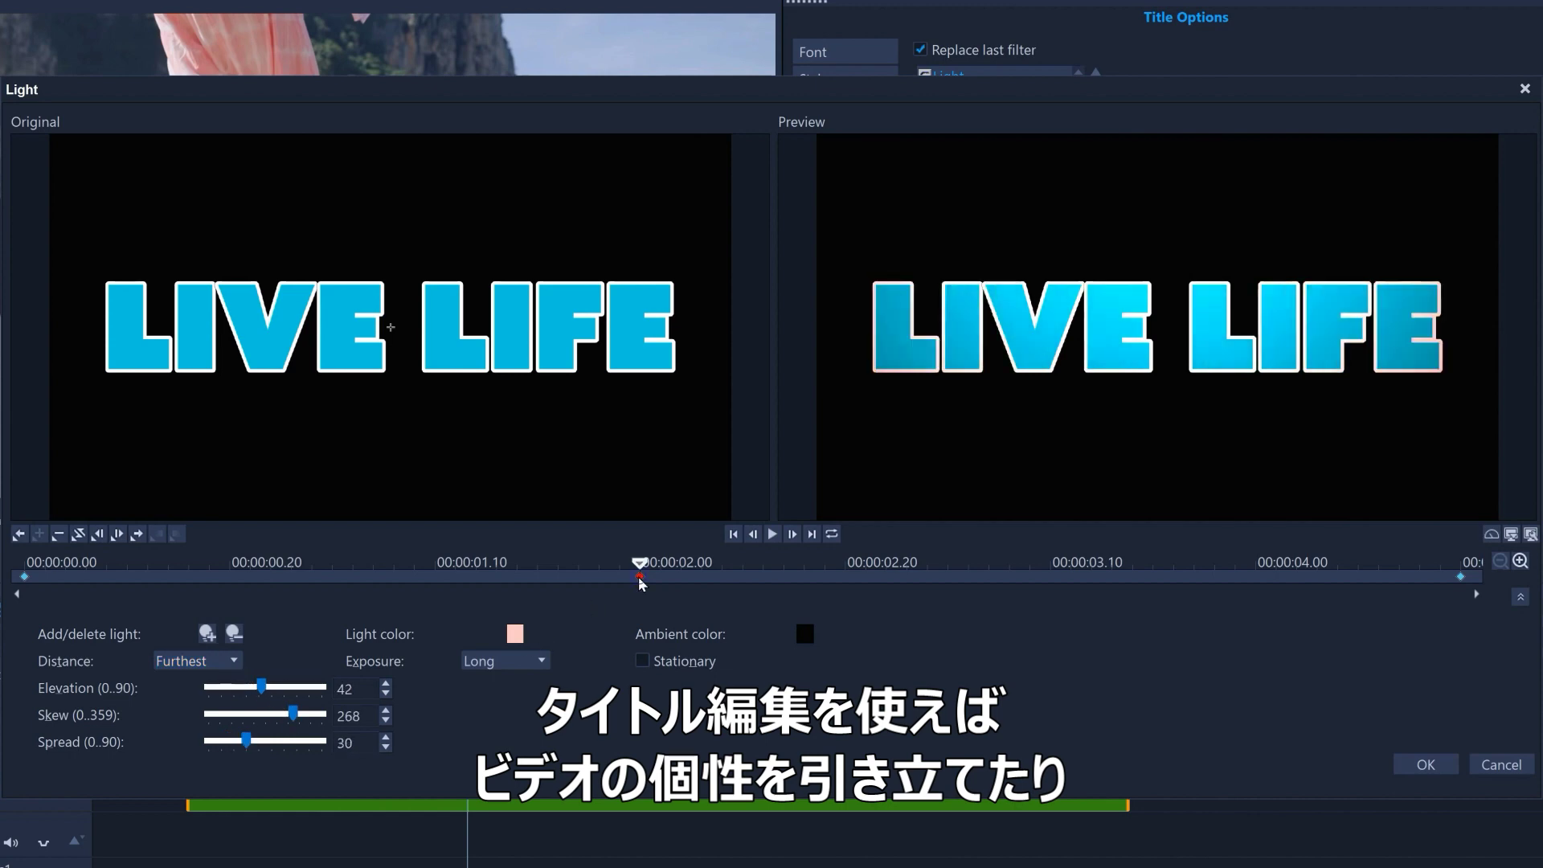
right_click(639, 575)
left_click(695, 673)
left_click(1439, 757)
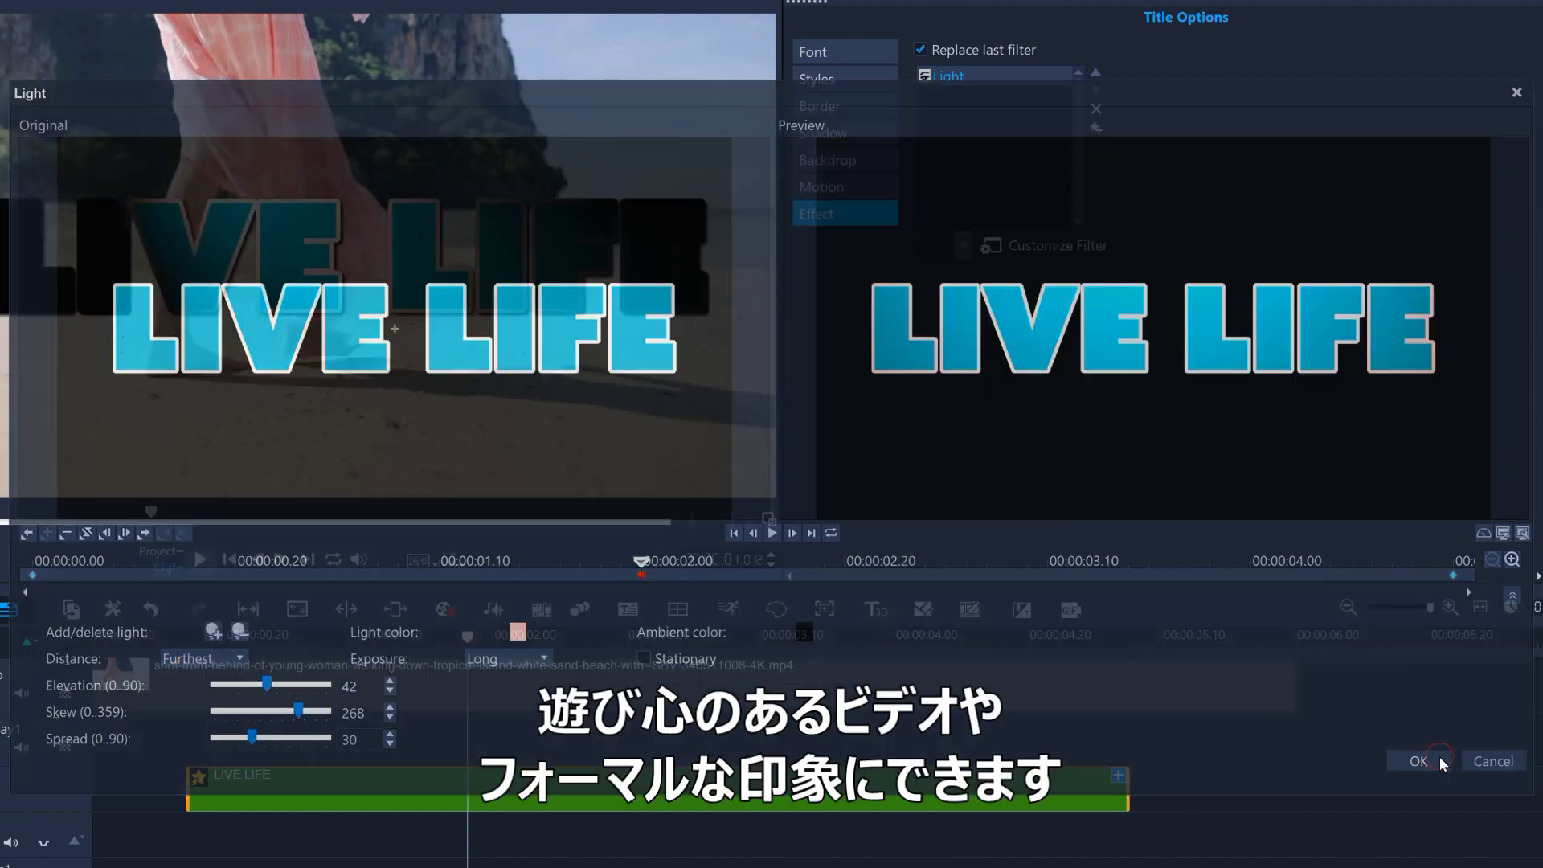
Step: Switch the player to Project mode and play from the beginning to review the lit title
left_click(227, 546)
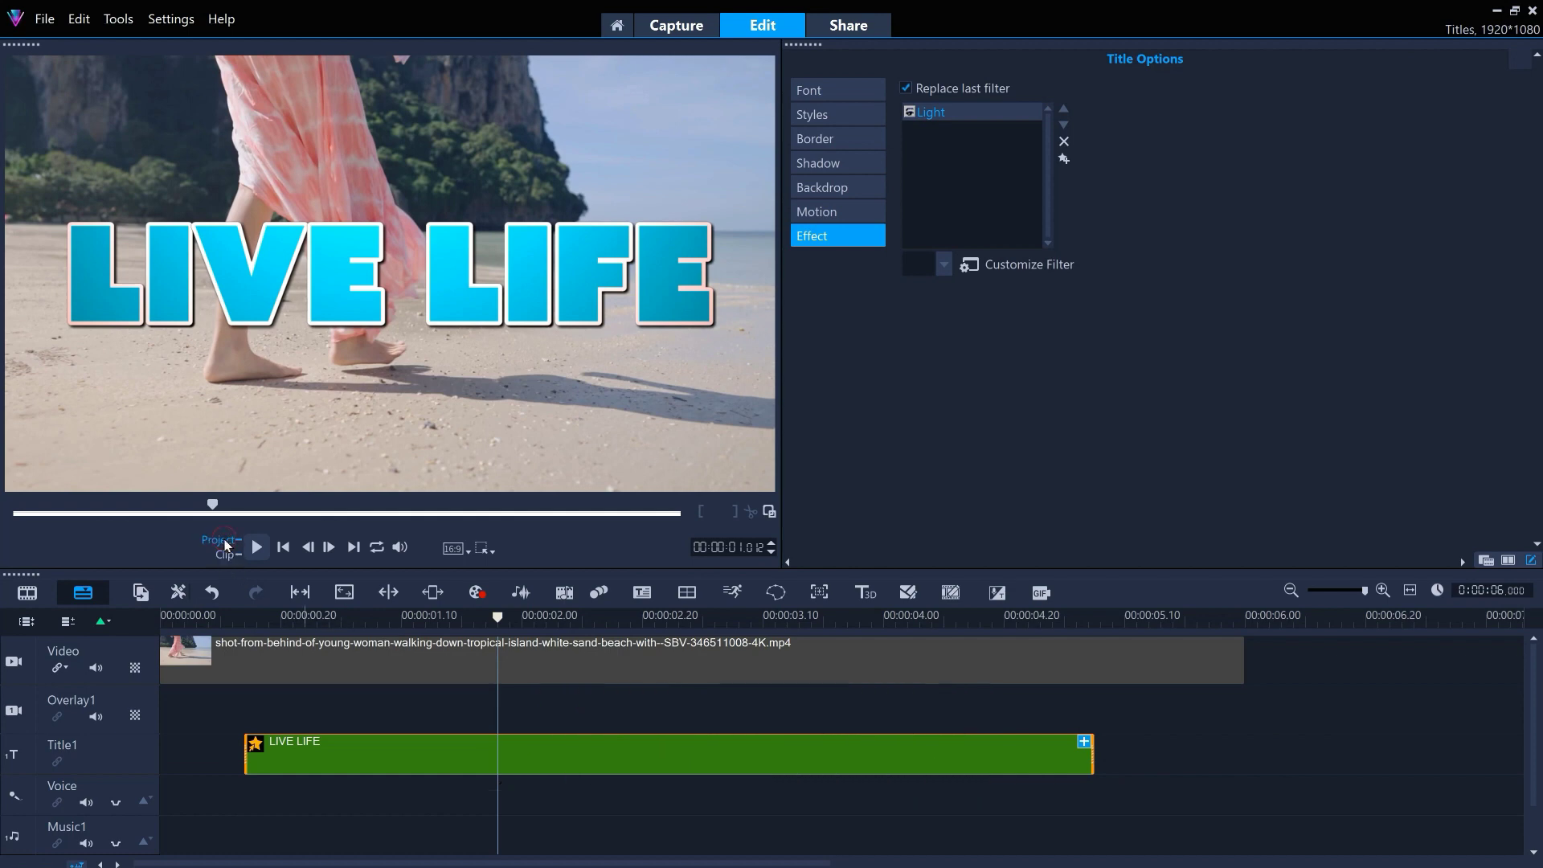
left_click(283, 547)
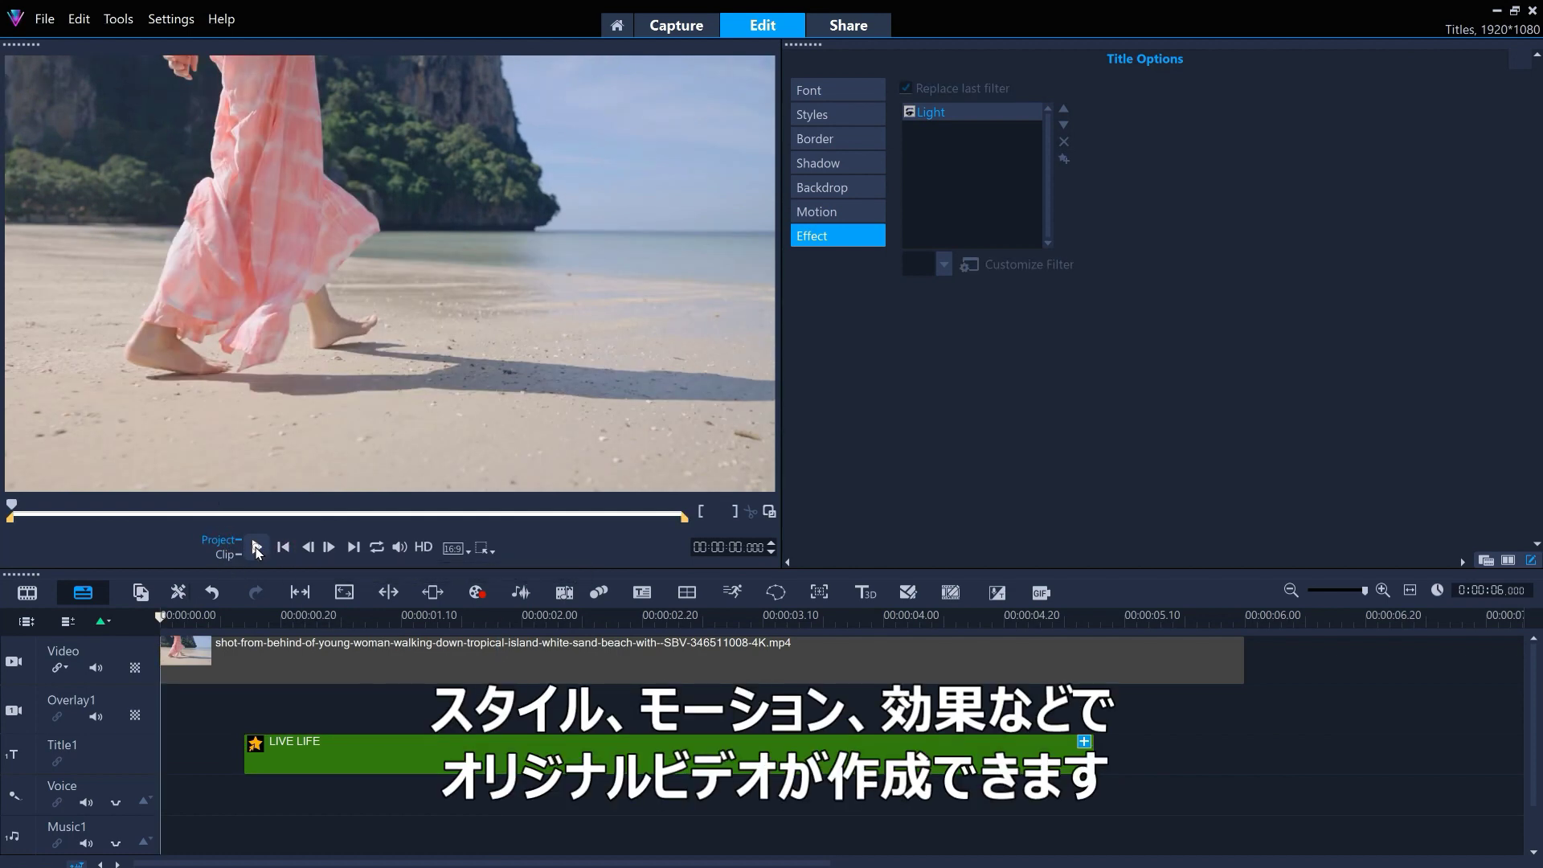
left_click(257, 548)
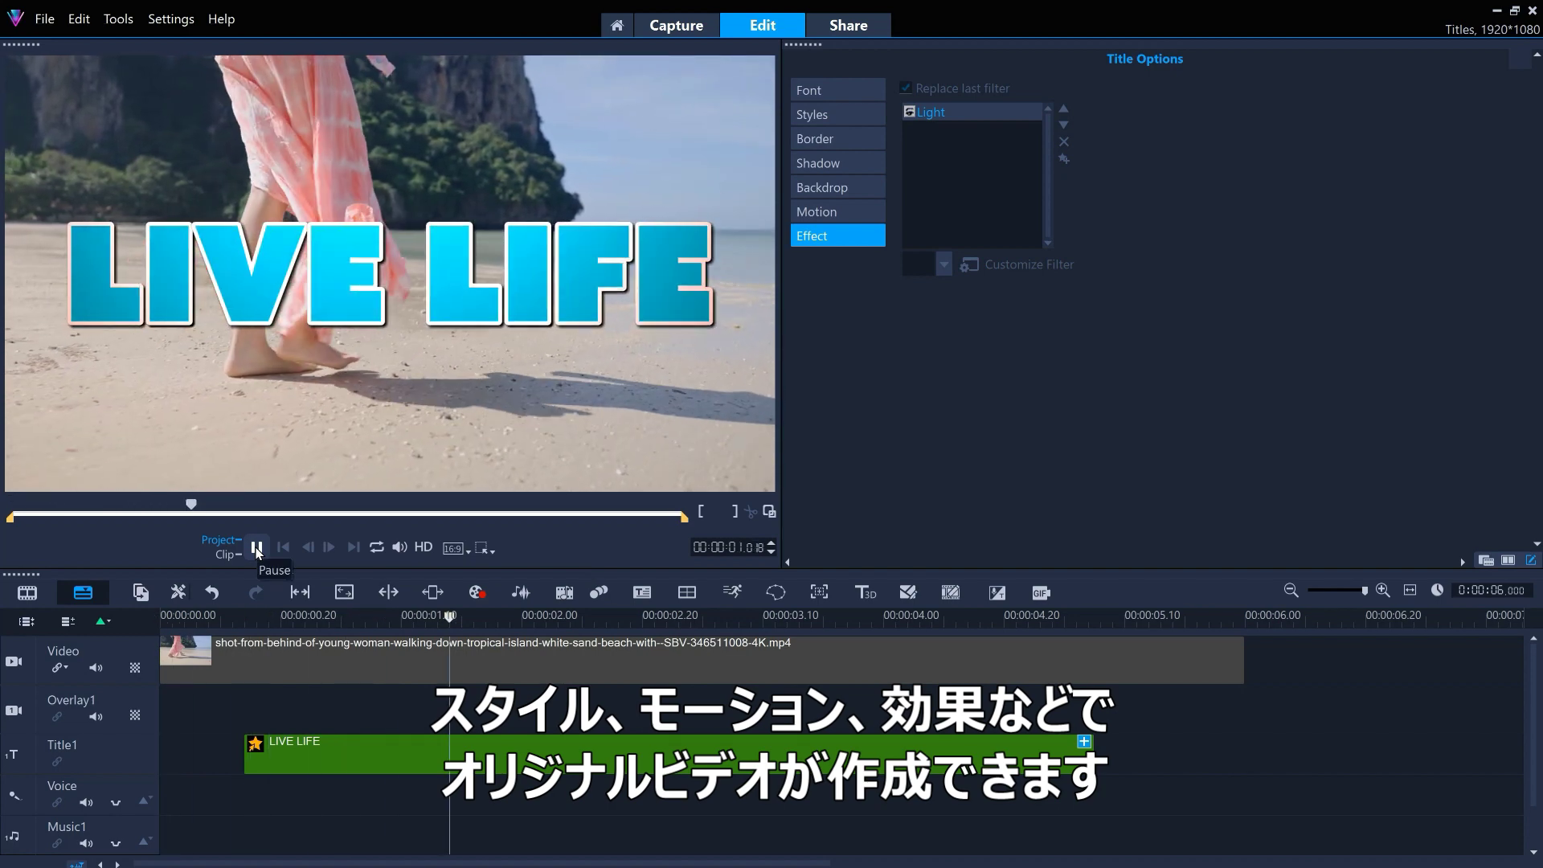